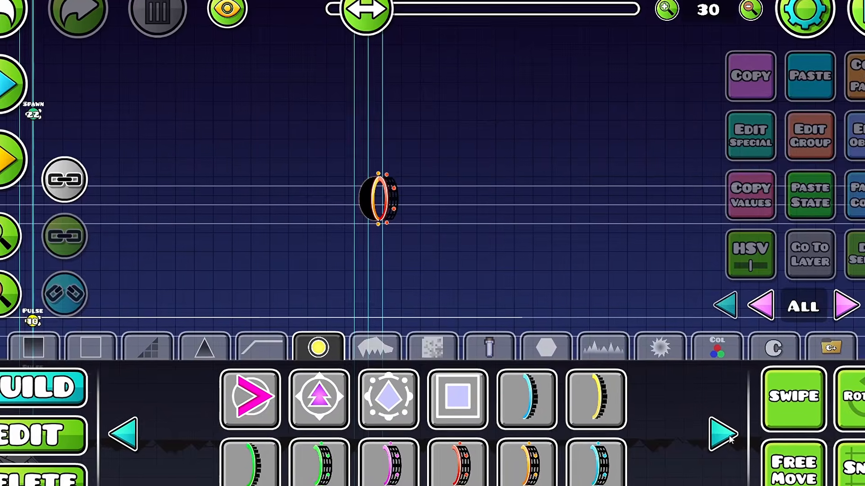
Step: Choose another object from the portal category and add it near the red portal at the section's start
click(723, 435)
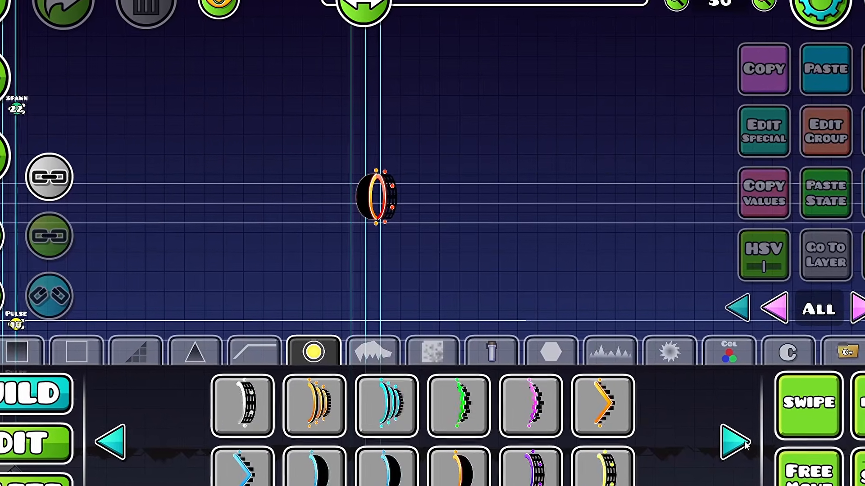
click(722, 435)
click(238, 427)
drag(489, 199, 293, 248)
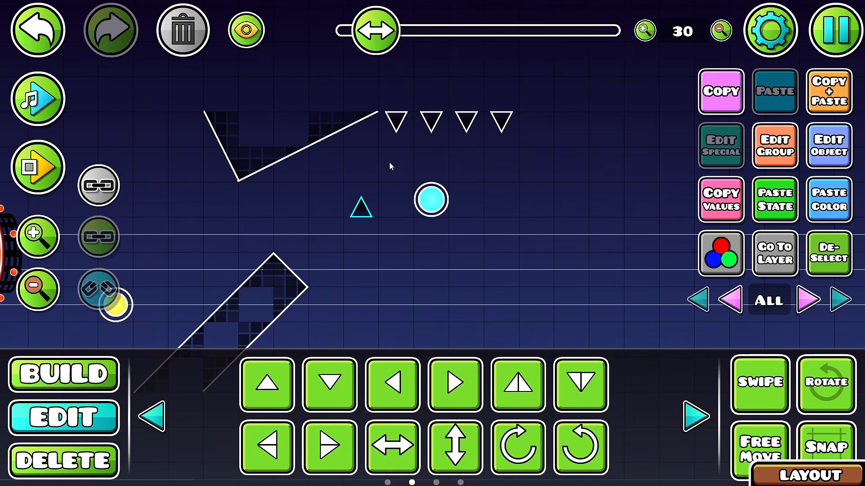
Step: Extend the opening section with obstacles around the orbs and place a small black sawblade beside the spiked block
key(1)
click(356, 212)
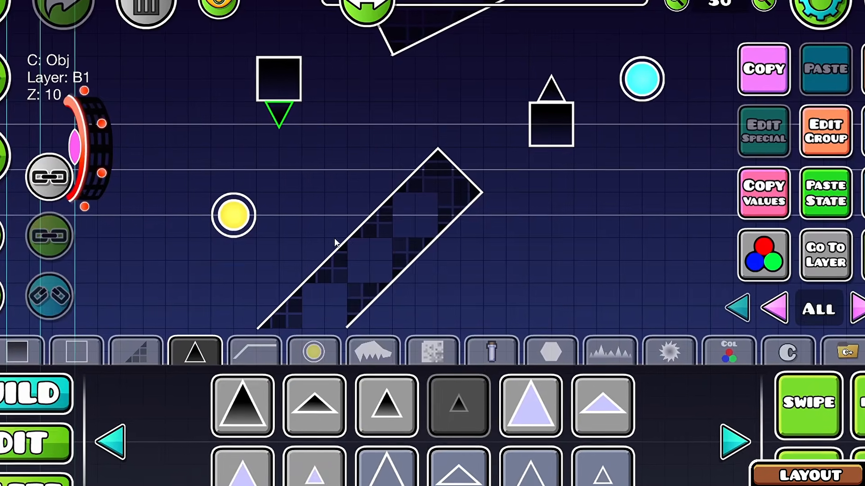
click(334, 234)
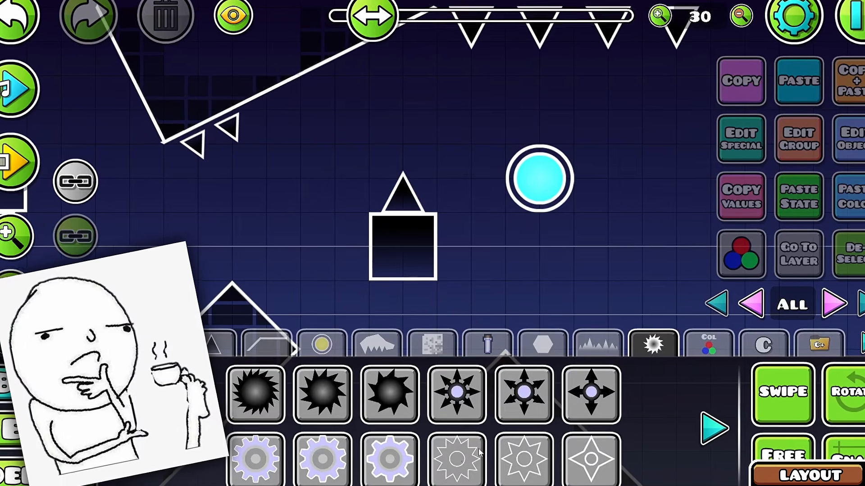
click(389, 399)
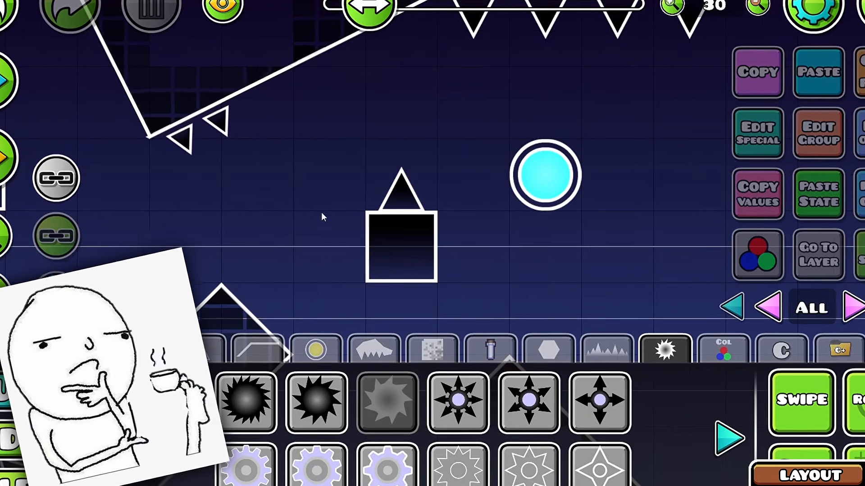
click(333, 241)
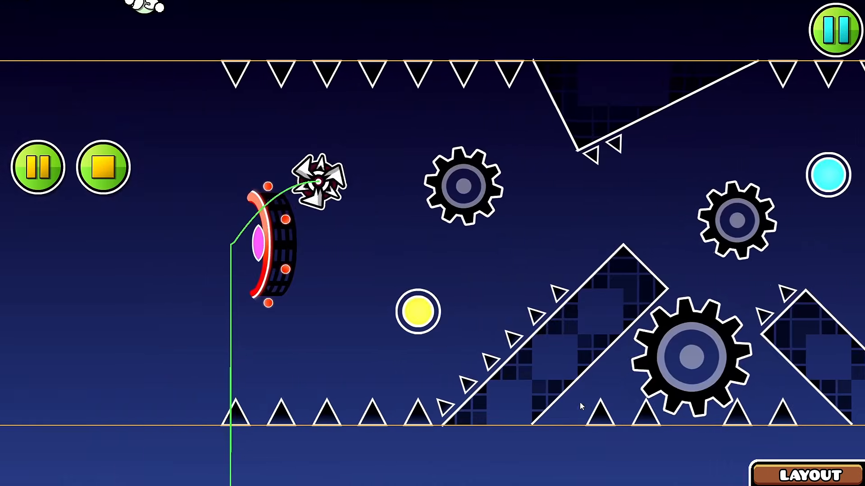
Step: Playtest the opening section through the orbs, gears and spiked slopes
click(580, 402)
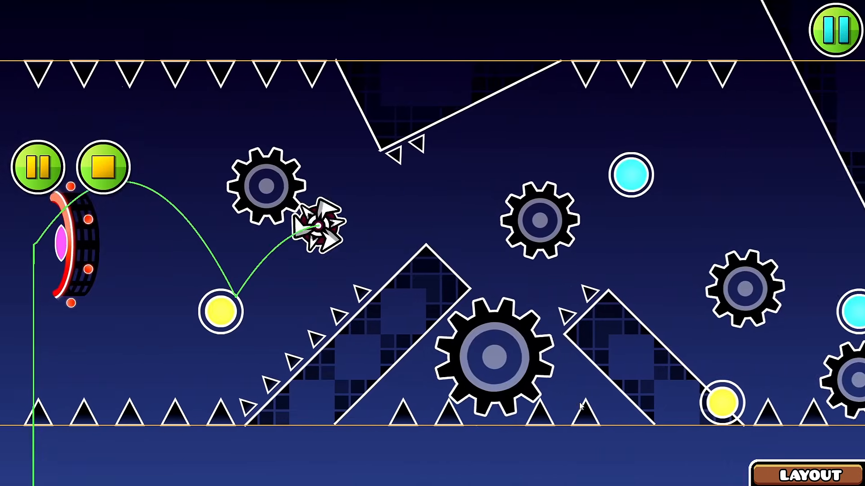
click(580, 402)
click(580, 402)
click(579, 402)
click(579, 402)
click(580, 402)
click(580, 402)
click(580, 402)
click(580, 402)
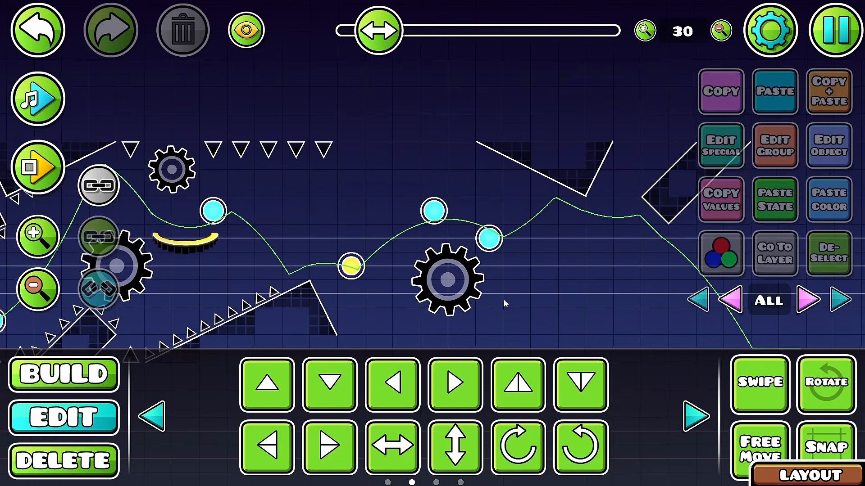
Step: Place a start position ahead of the newest obstacles and playtest the layout from there
click(43, 98)
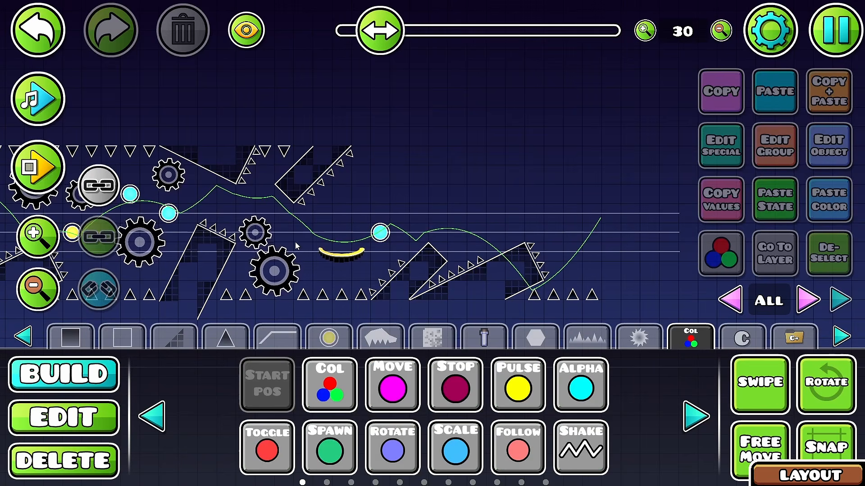
click(306, 230)
key(ctrl+e)
click(149, 92)
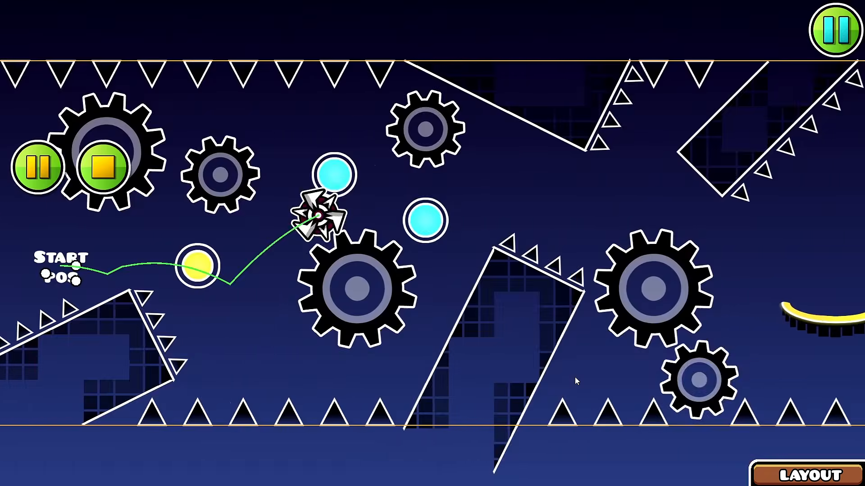
click(574, 376)
click(574, 376)
click(574, 376)
key(Return)
Step: Move the selected layout object three units right and one up, and playtest the section around the blue portal
drag(524, 306, 396, 313)
key(d)
key(d)
key(d)
key(d)
key(d)
key(d)
key(d)
key(d)
key(d)
key(d)
key(d)
key(d)
key(d)
key(d)
key(w)
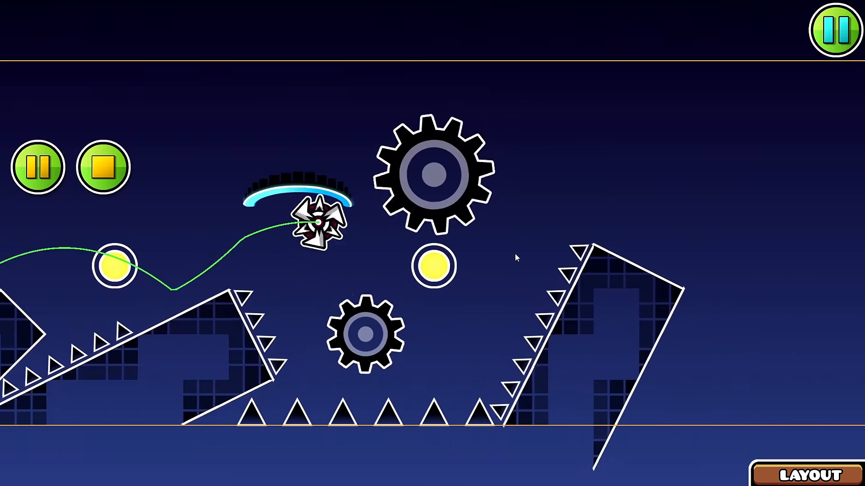
key(Return)
Step: Extend the row of floor spikes up to the tilted block by duplicating a spike and moving the copy right
scroll(428, 170, up, 3)
drag(162, 419, 89, 390)
drag(89, 390, 258, 287)
key(d)
click(208, 298)
key(ctrl+d)
key(d)
drag(447, 232, 417, 155)
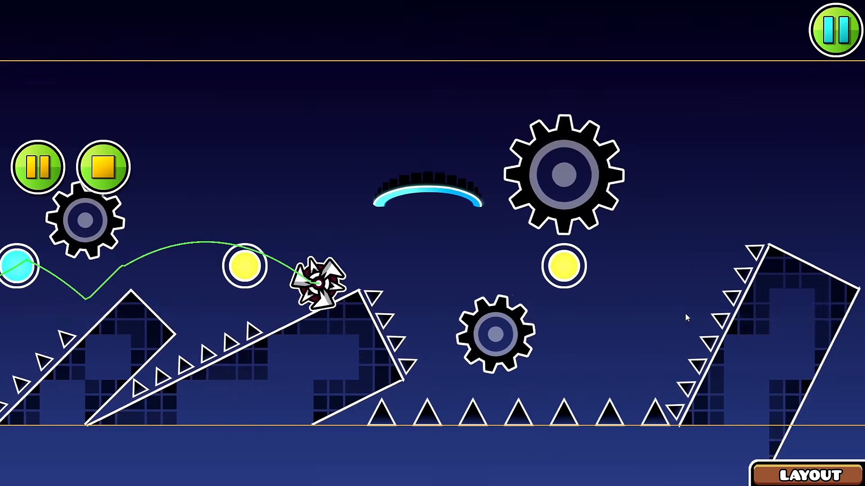
click(686, 318)
click(686, 317)
key(Escape)
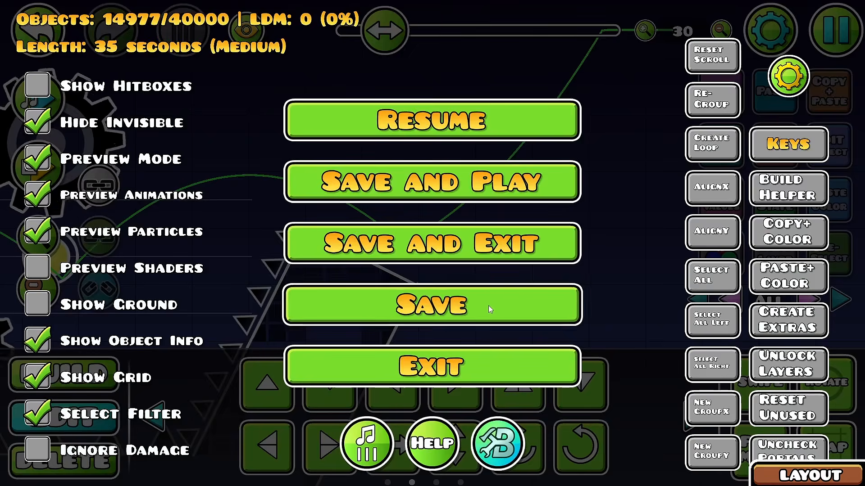
click(456, 135)
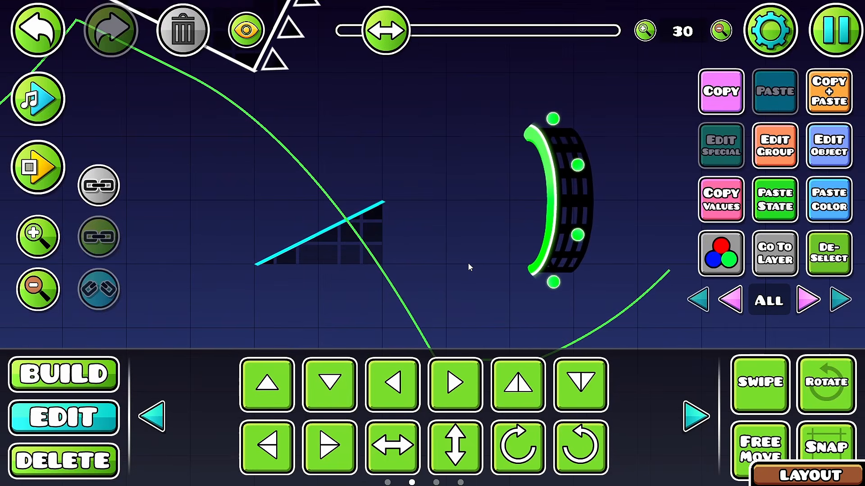
Step: Extend the slope before the green portal by duplicating its lowest piece one unit down and two units left
scroll(469, 266, down, 3)
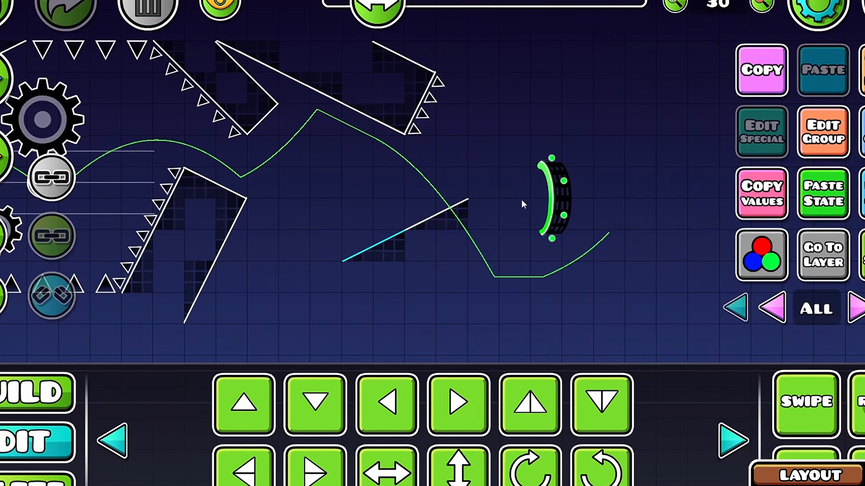
key(ctrl+d)
key(s)
key(a)
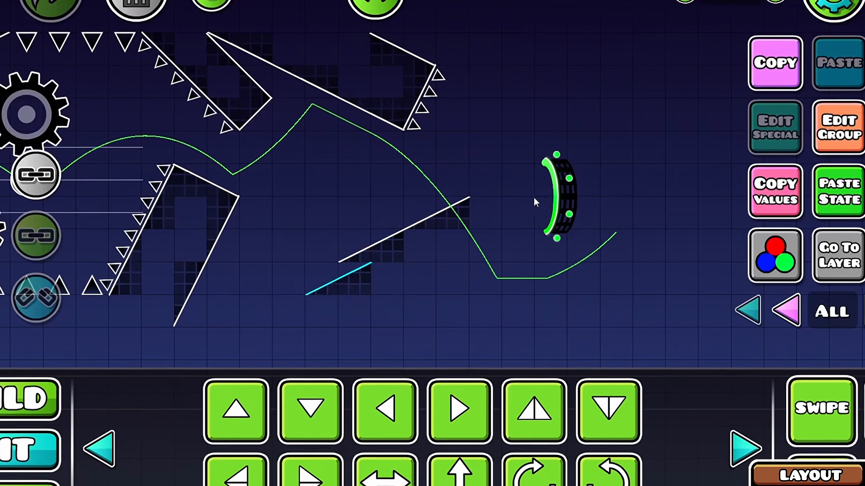
key(a)
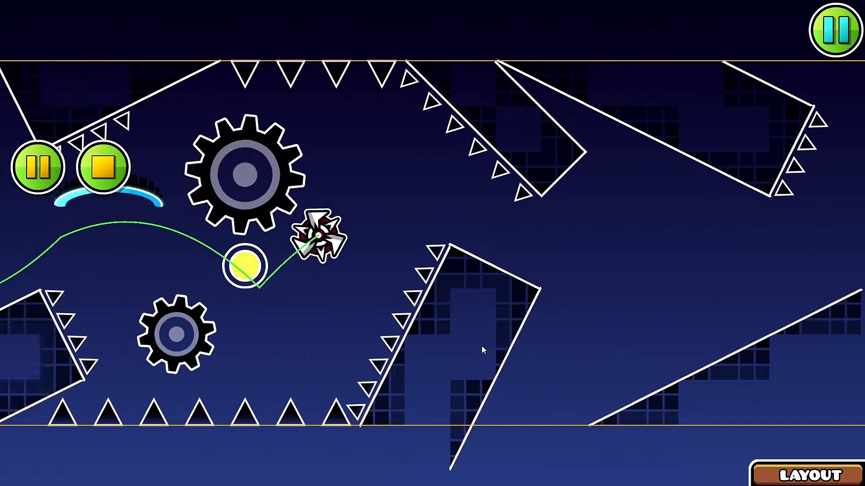
Step: Playtest the bounce off the extended slope toward the green portal
click(481, 347)
click(481, 345)
key(Return)
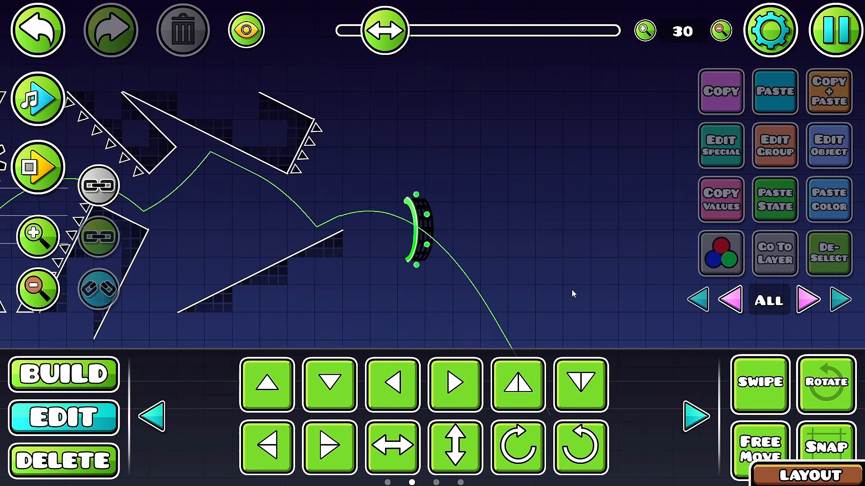
Step: Add ceiling spikes after the upper spiked block and playtest the approach to the green portal
drag(343, 278, 544, 334)
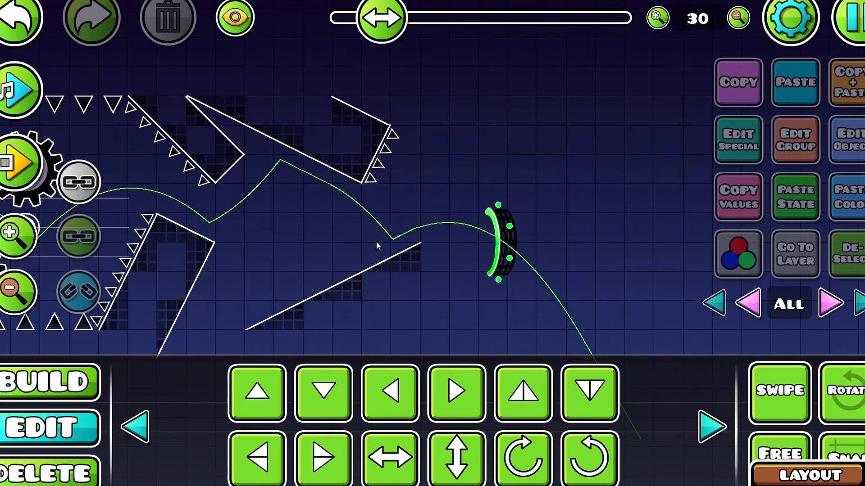
drag(452, 229, 330, 254)
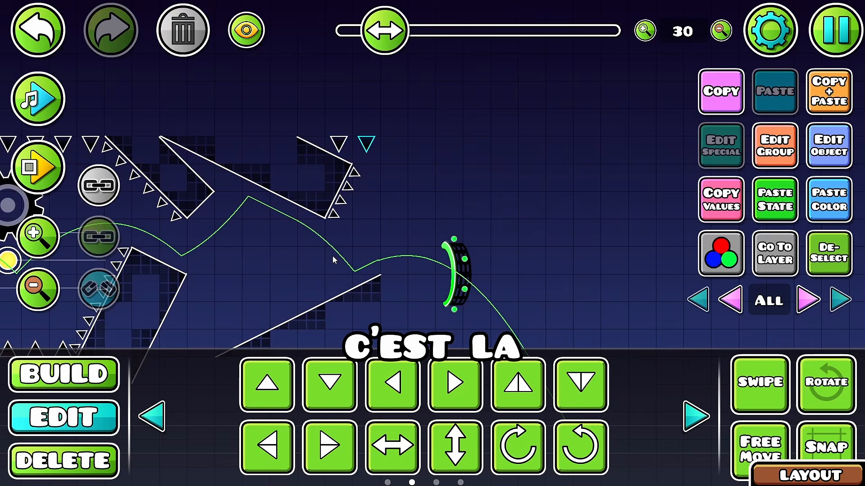
key(Return)
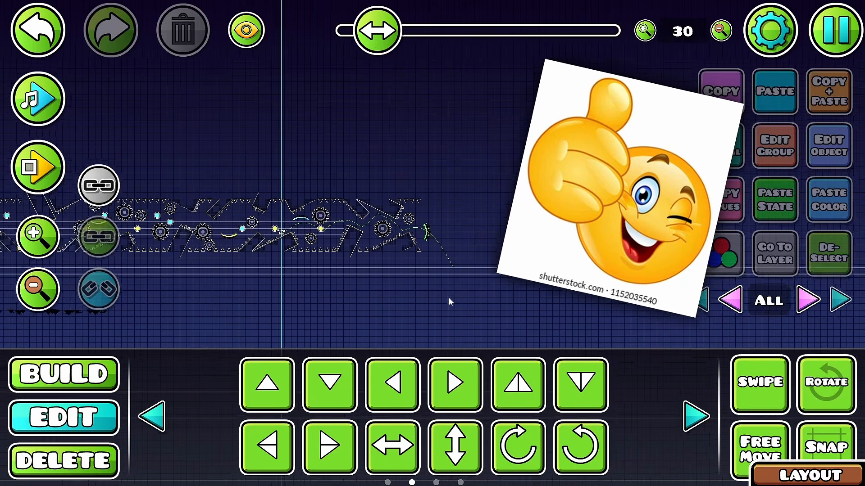
drag(449, 298, 520, 300)
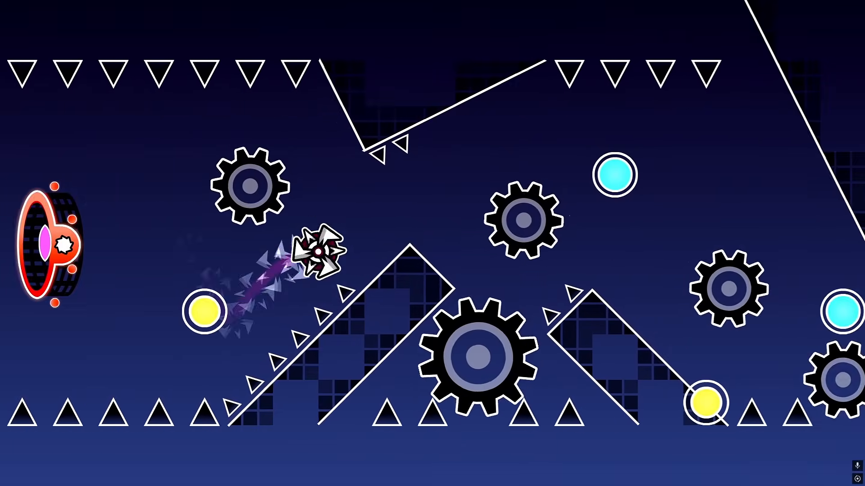
Step: Play the level with the bot recording and save the replay over "ncz"
key(space)
key(space)
key(space)
key(space)
key(space)
key(space)
key(space)
key(space)
key(space)
key(space)
key(space)
key(space)
key(space)
key(Escape)
key(Tab)
key(Tab)
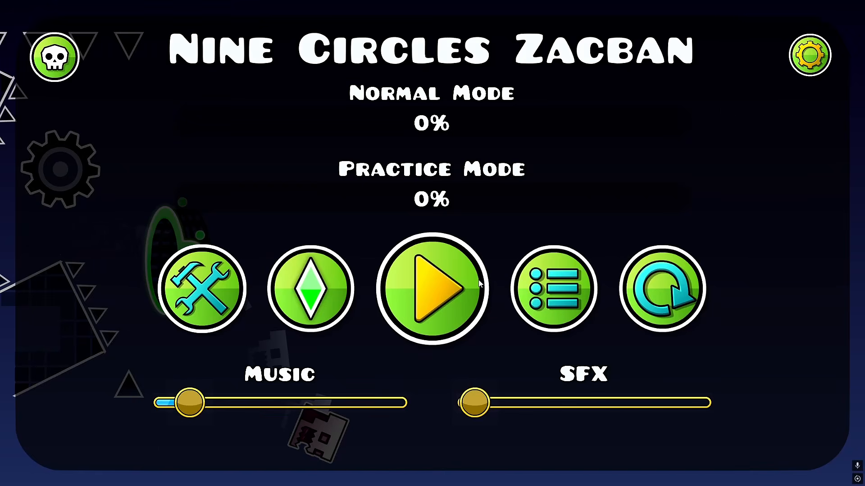
Step: Play the level's opening parts again and return to the editor
key(space)
key(Escape)
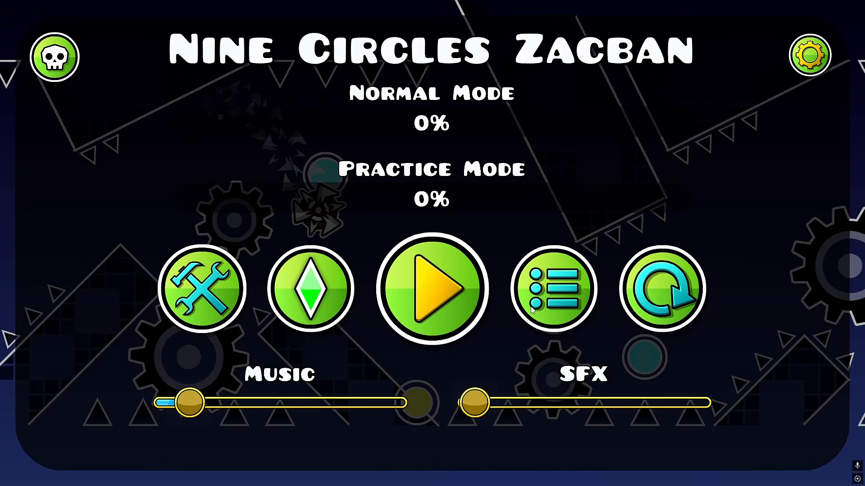
key(space)
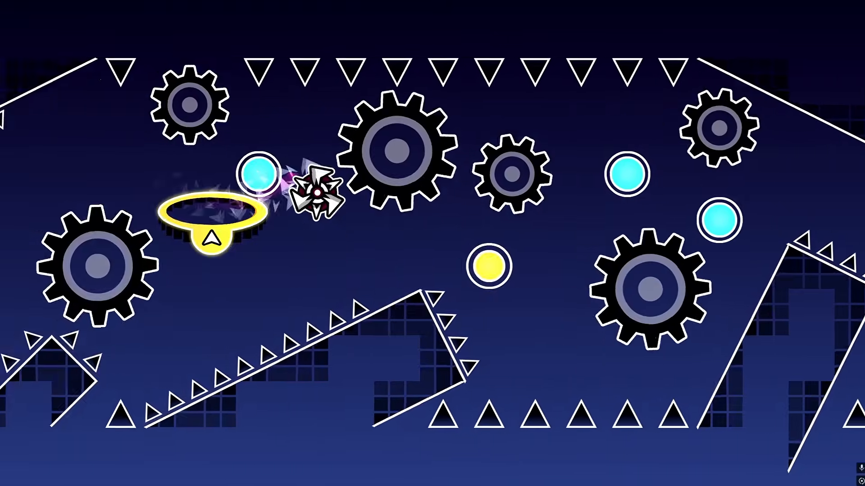
key(space)
key(space)
key(space)
key(space)
key(space)
key(space)
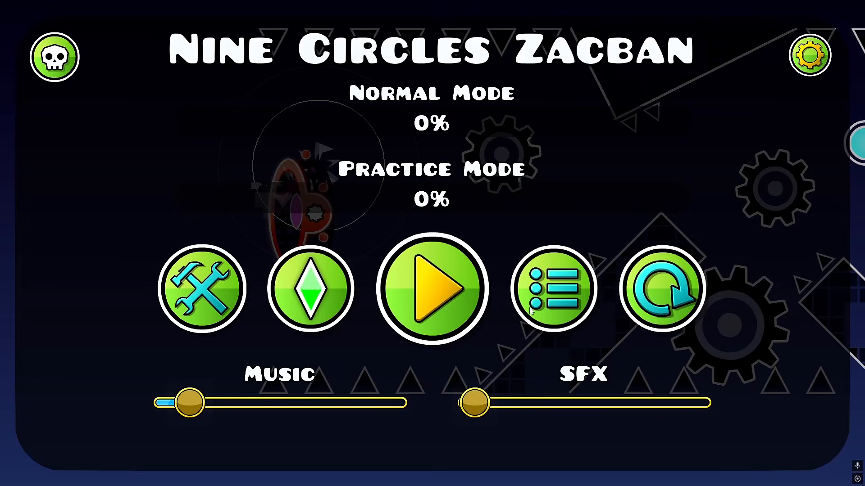
click(190, 285)
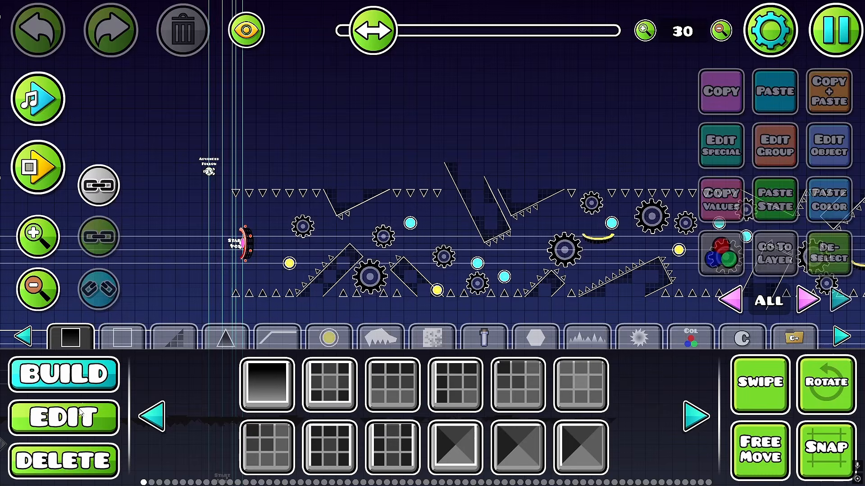
Step: Switch to editor layer 4 and place a solid black block at scale 4 below the level's floor line
key(2)
scroll(198, 253, down, 8)
scroll(508, 288, up, 5)
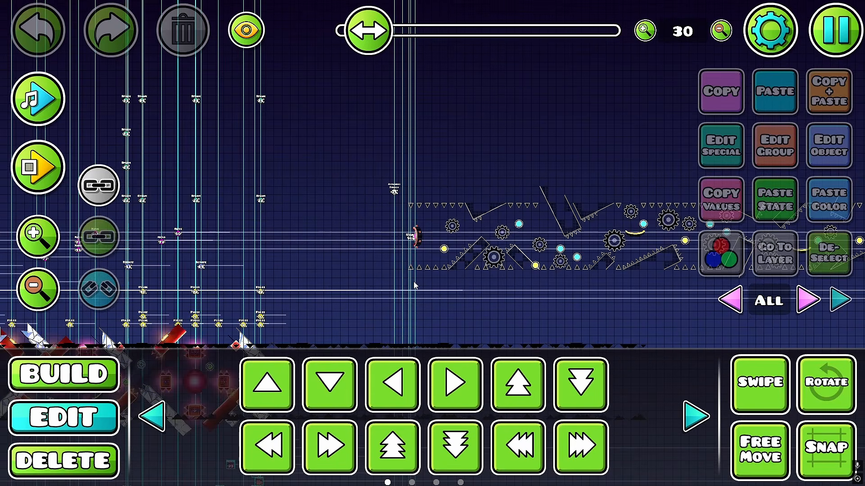
scroll(413, 285, up, 5)
drag(308, 278, 322, 382)
click(816, 302)
click(816, 301)
click(816, 301)
click(816, 301)
click(88, 372)
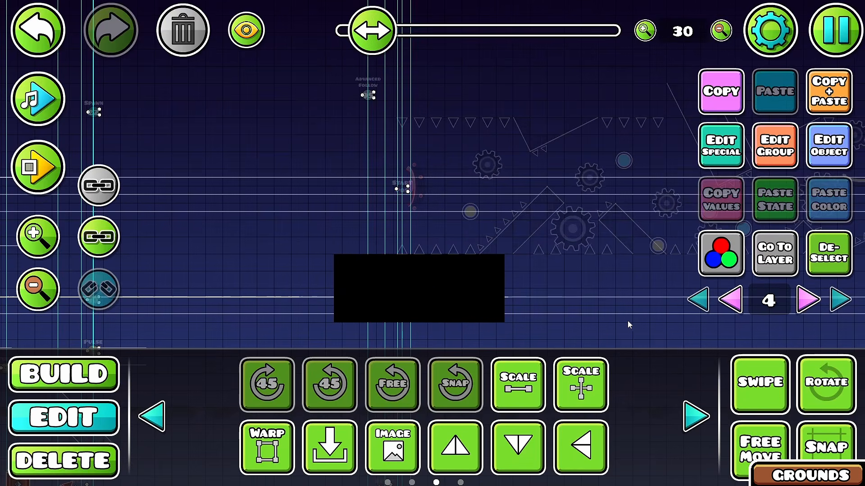
Step: Align the black block with the level's start and duplicate it side by side to form the ground bands
key(a)
key(a)
key(a)
key(a)
key(a)
key(a)
drag(661, 322, 236, 286)
key(ctrl+d)
key(d)
key(d)
key(d)
key(d)
key(d)
key(d)
key(d)
key(d)
key(d)
key(d)
key(d)
key(d)
key(d)
key(d)
key(d)
key(d)
key(d)
key(d)
key(d)
key(d)
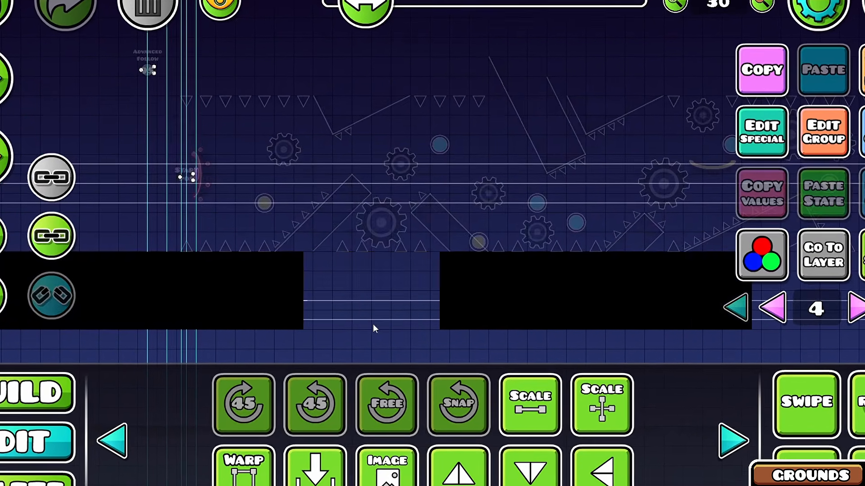
key(a)
key(a)
key(a)
Step: Set the black floor spikes' detail color to channel 3 and assign them to group ID 96
scroll(566, 250, down, 6)
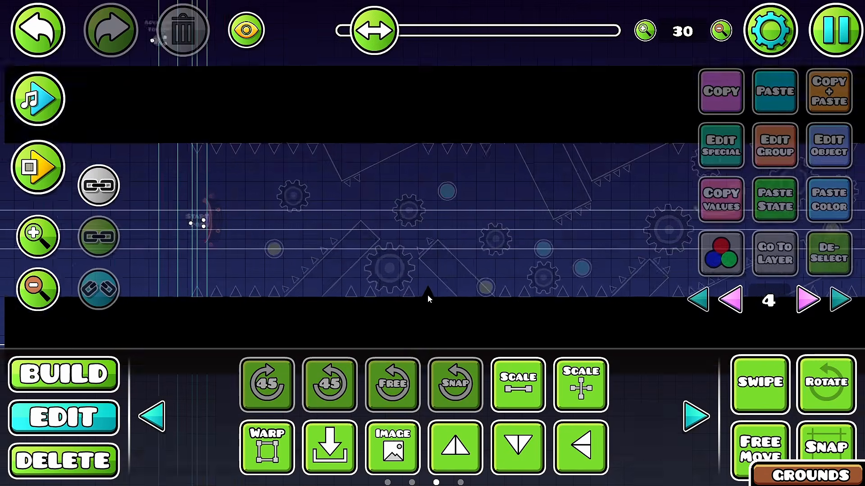
scroll(428, 297, up, 5)
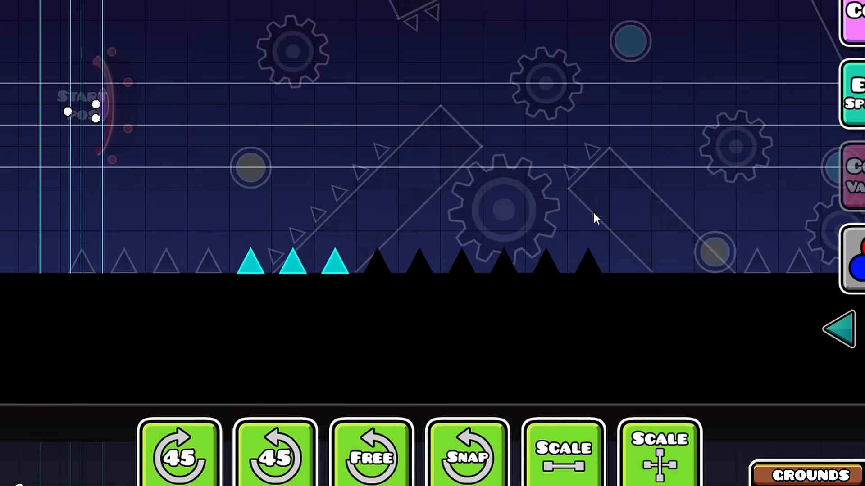
key(a)
key(d)
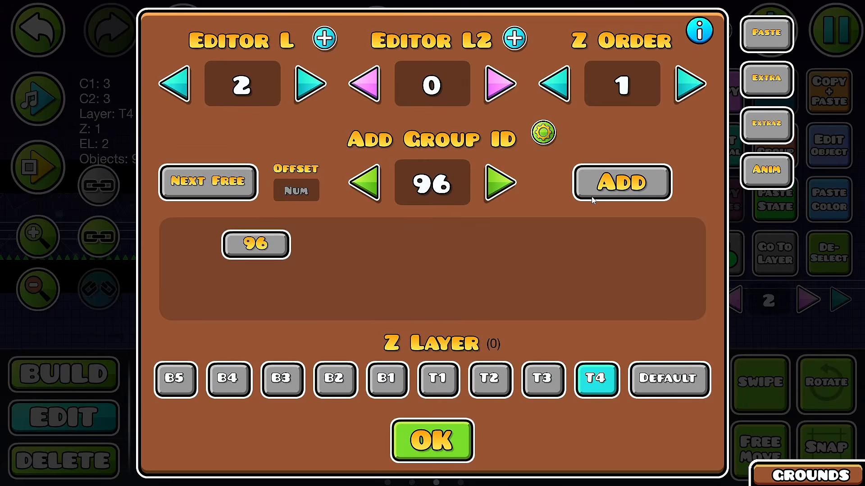
Step: Find the Area Move trigger among the trigger objects and place it above the start of the ceiling band
click(64, 392)
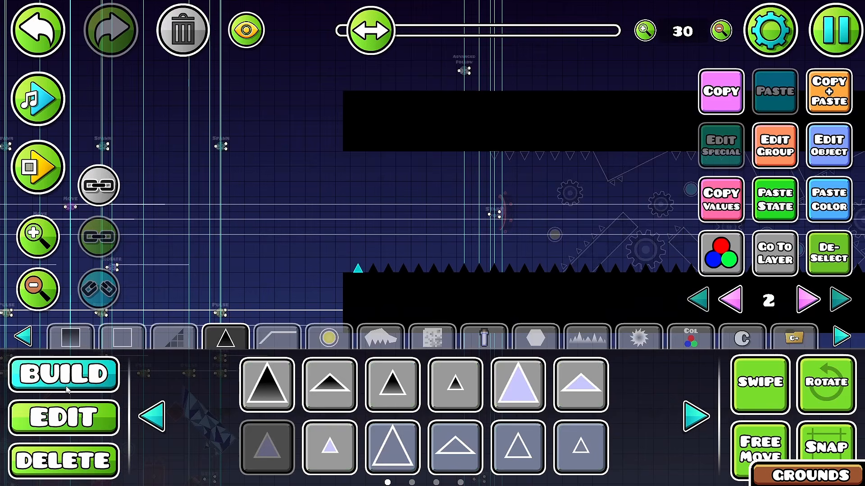
click(696, 417)
click(696, 417)
click(152, 417)
click(330, 447)
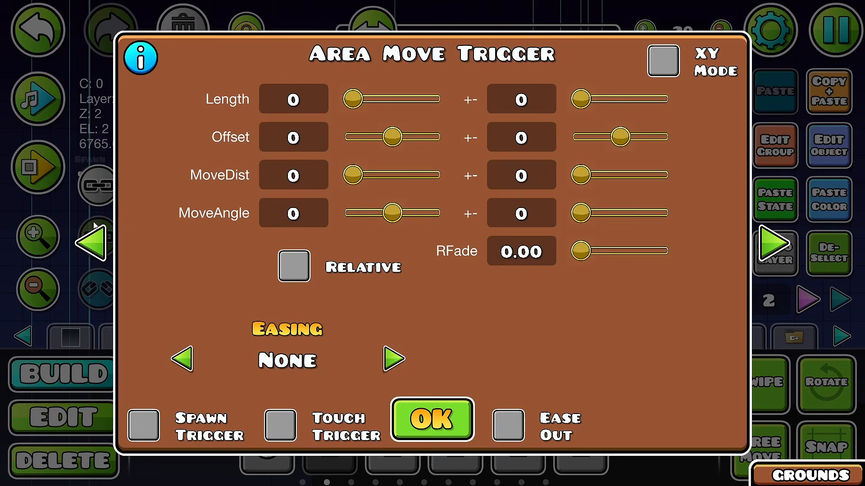
click(93, 227)
Step: Configure the Area Move trigger for group 96 with length 50, XY Mode, MoveX -10 and Ease In Out easing
click(691, 73)
click(565, 254)
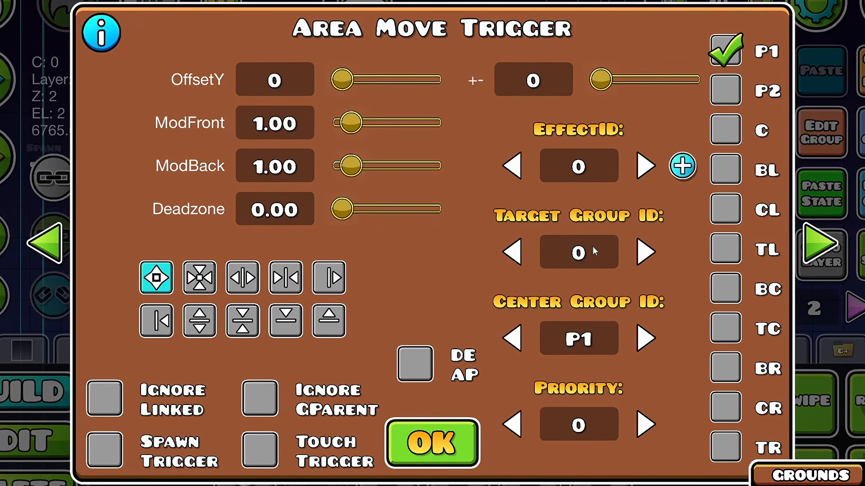
text(96)
click(238, 278)
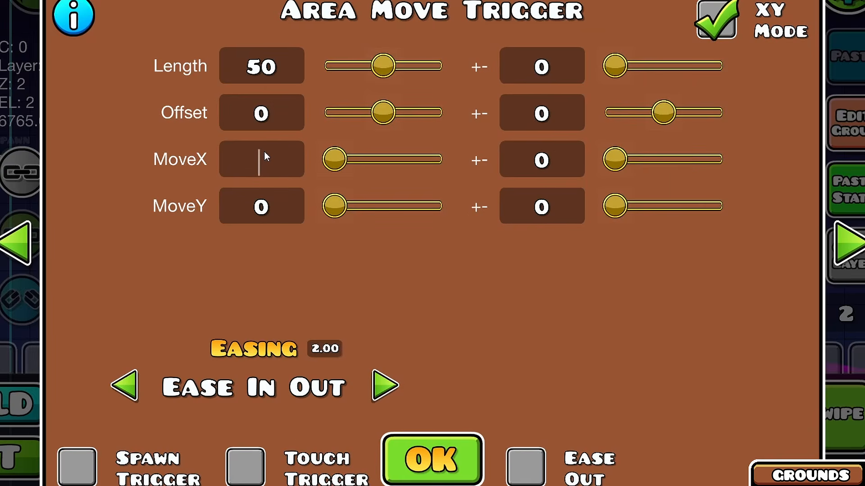
text(-10)
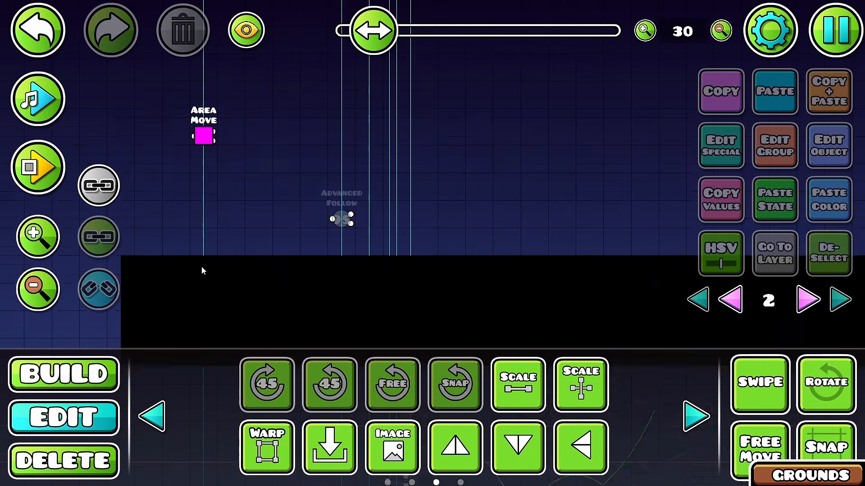
Step: Reopen the Area Move trigger and set its move value to -1
click(201, 193)
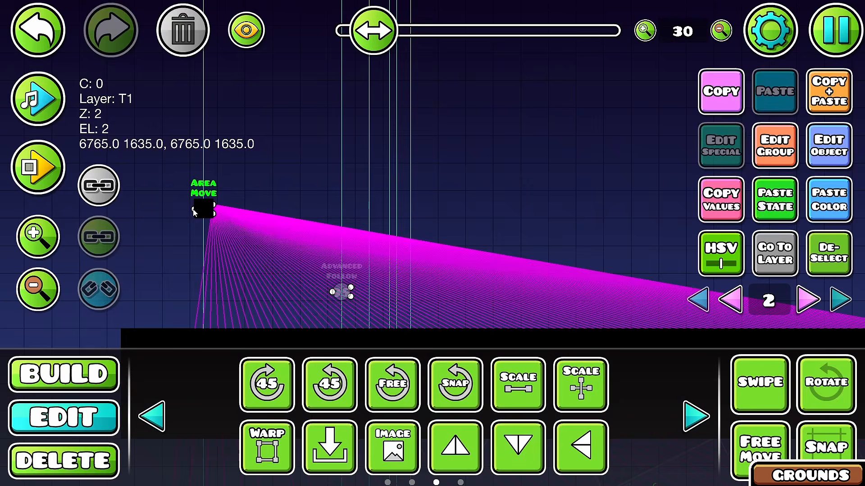
click(271, 196)
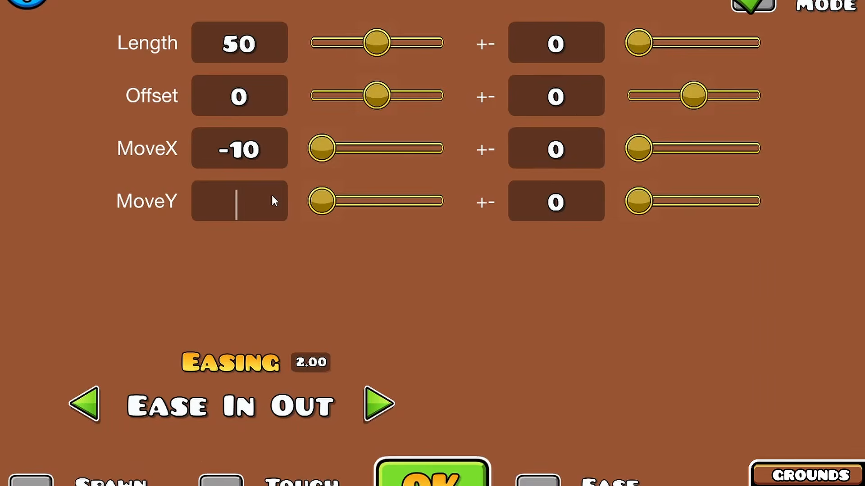
text(-1)
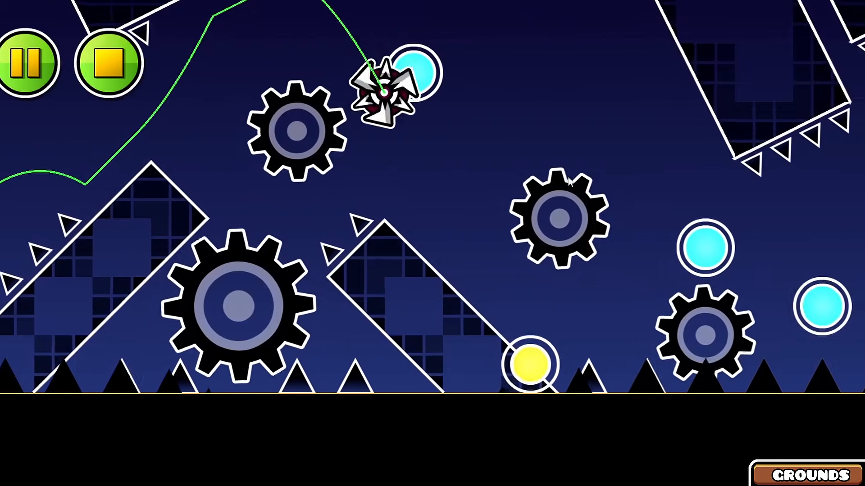
Step: Playtest the level to check the area movement of the black floor spikes
click(568, 177)
click(568, 177)
click(569, 177)
click(568, 176)
click(569, 177)
click(568, 177)
click(569, 177)
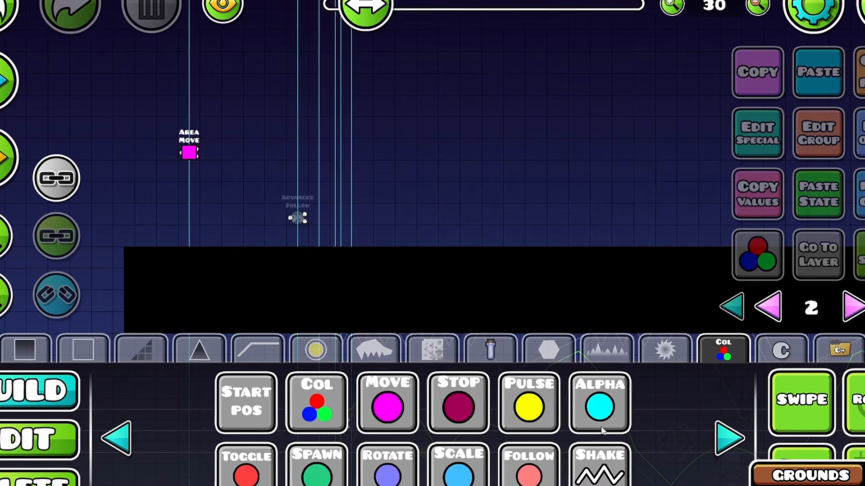
Step: Place a Scale trigger above the ceiling band and set its center group ID to 96
click(388, 467)
click(459, 469)
click(370, 182)
click(86, 418)
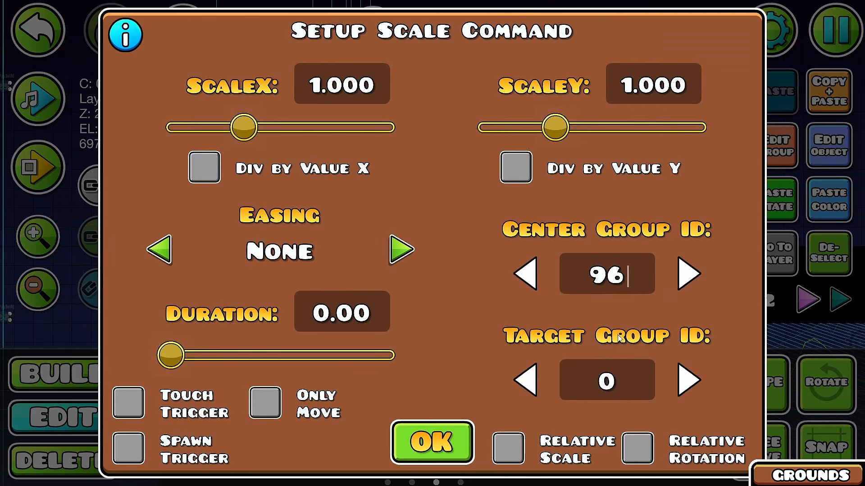
click(106, 417)
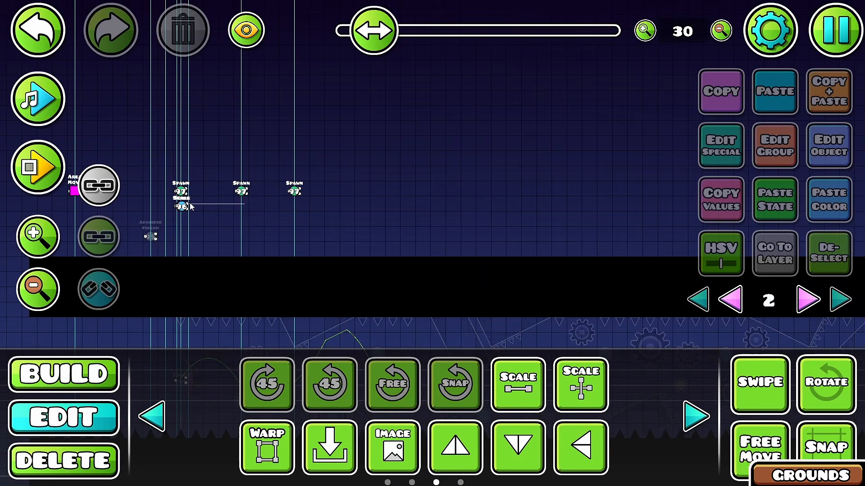
Step: Assign the three gradient glow pieces detail color channel 26 and set that color to an orange-tinged red
click(191, 206)
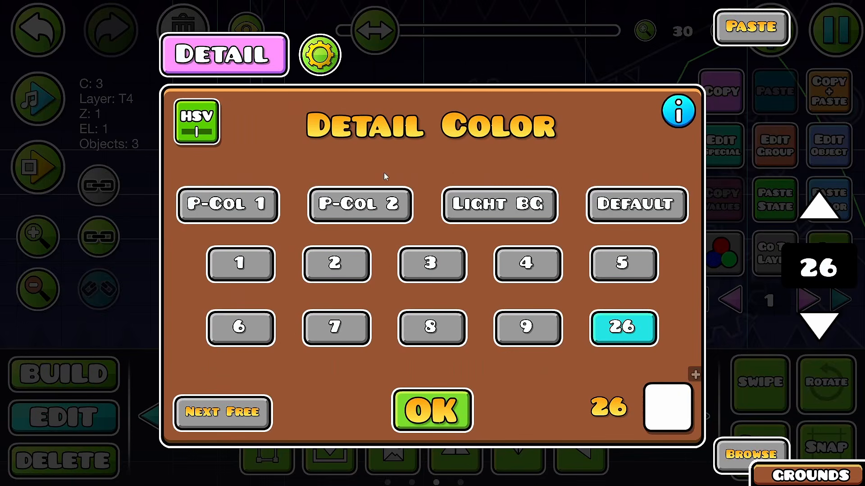
click(645, 407)
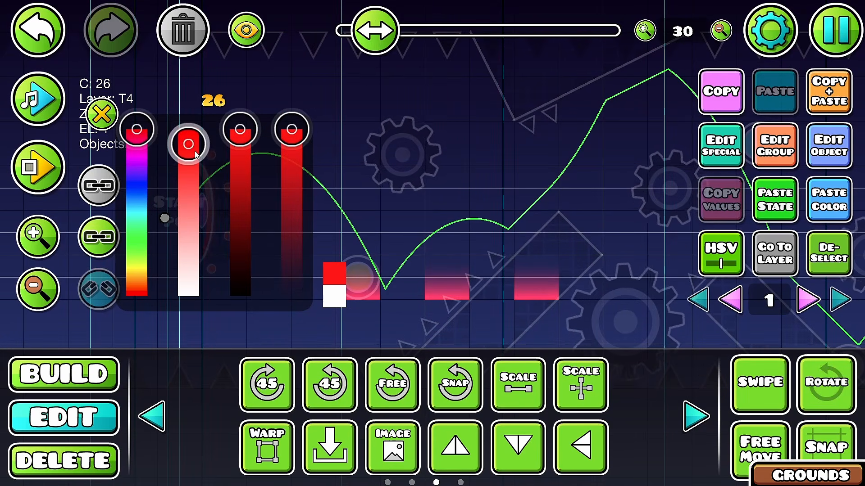
drag(136, 130, 154, 306)
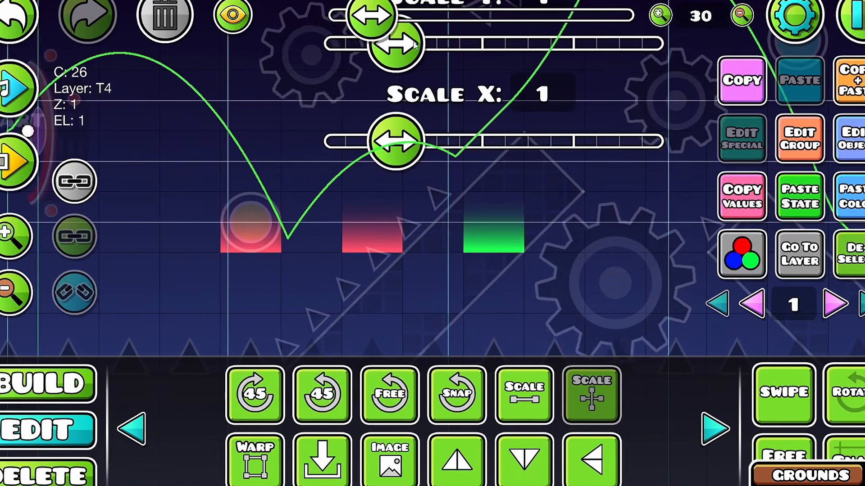
Step: Scale the three glow pieces to different heights, stretching the third to Scale Y 2 and shortening the first
drag(410, 48, 498, 46)
key(ctrl+w)
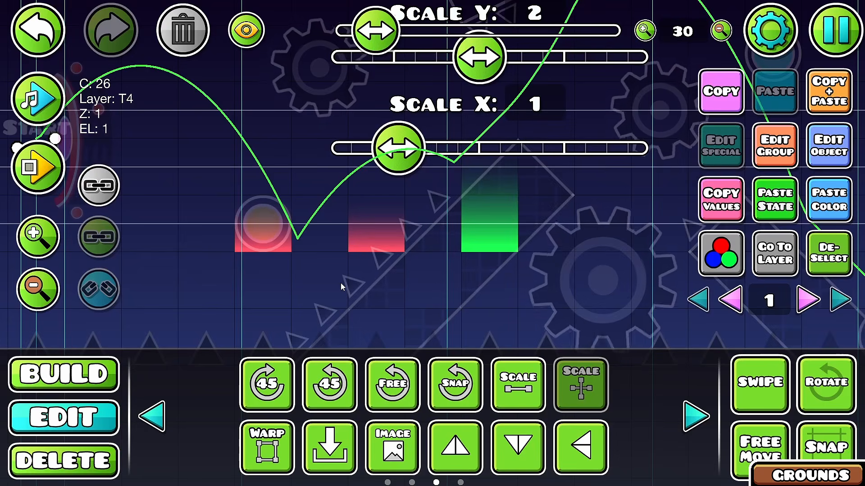
click(248, 235)
click(591, 394)
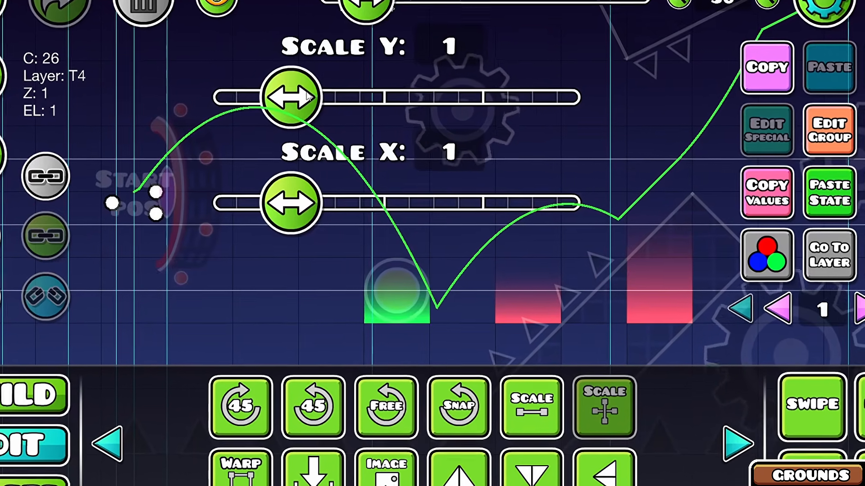
drag(308, 121, 259, 123)
click(513, 298)
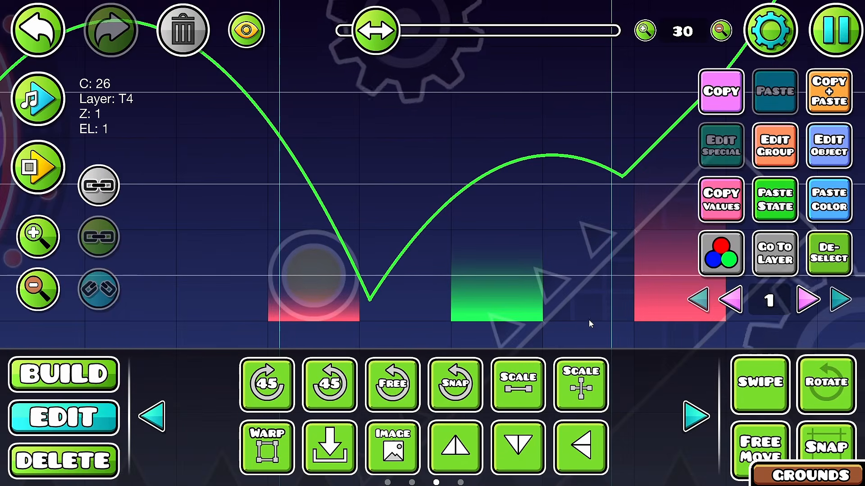
drag(588, 319, 467, 307)
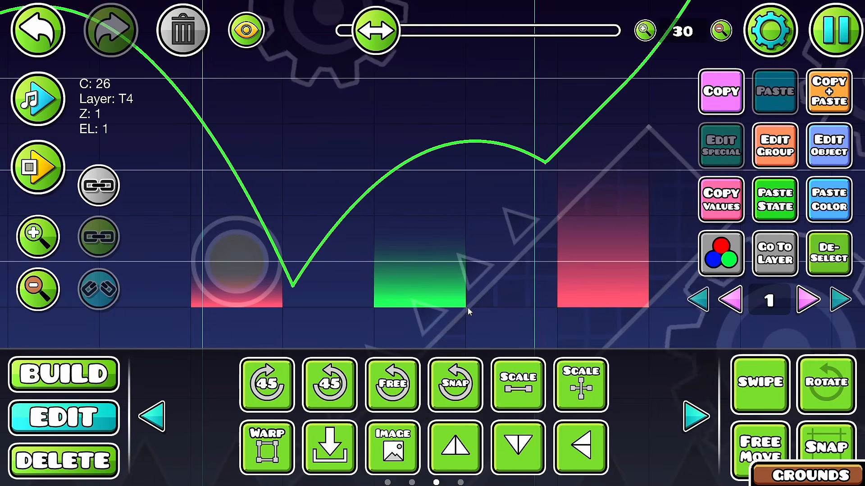
Step: Tint the tallest glow piece with HSV values of hue -26, saturation x1.46 and brightness x0.80
click(713, 268)
drag(582, 269, 411, 295)
click(738, 253)
drag(239, 266, 264, 279)
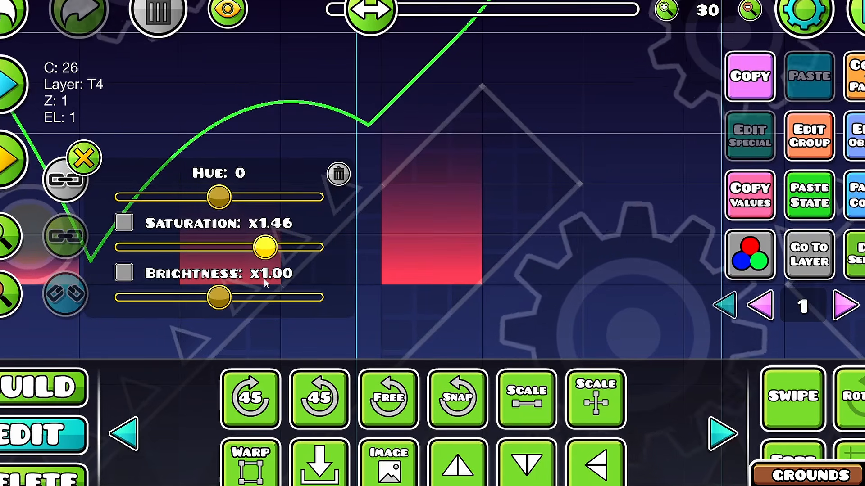
drag(231, 205, 224, 208)
drag(239, 295, 219, 296)
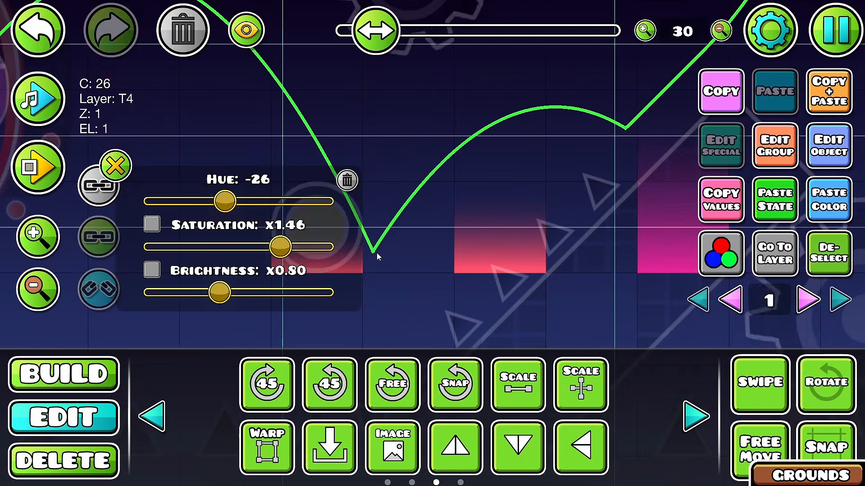
Step: Shift the shortest glow piece's hue to +33 in its HSV settings and adjust its saturation
drag(378, 256, 467, 257)
drag(225, 212, 246, 214)
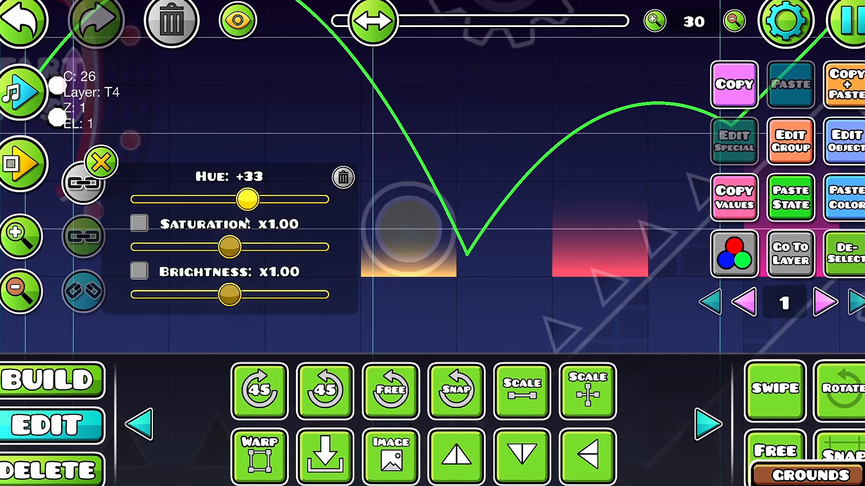
drag(241, 265, 227, 265)
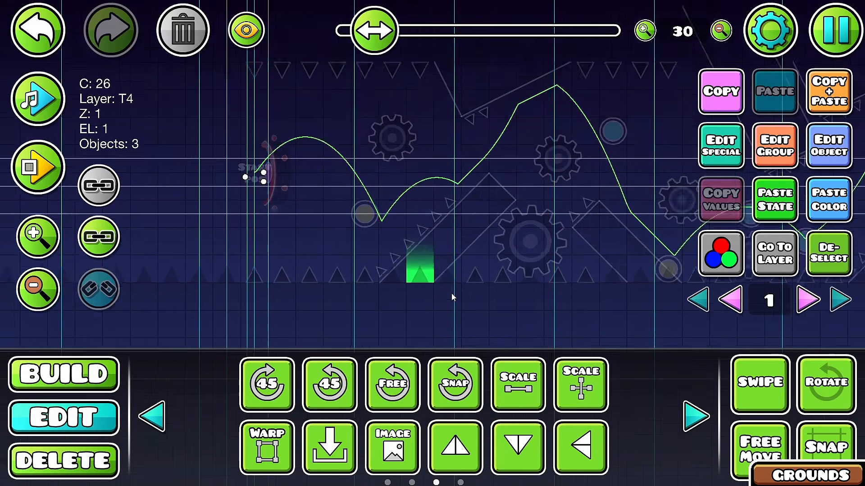
Step: Assign the stacked glow pieces along the black floor to group 99
scroll(452, 295, up, 1)
key(ctrl+e)
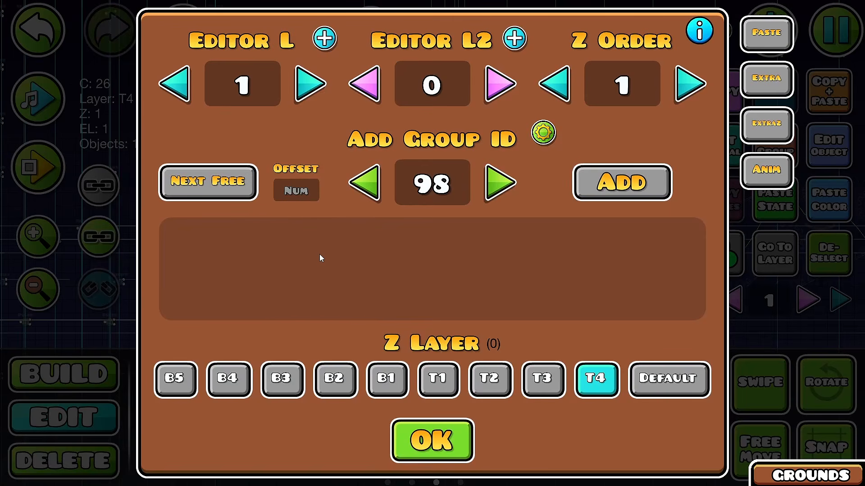
click(587, 180)
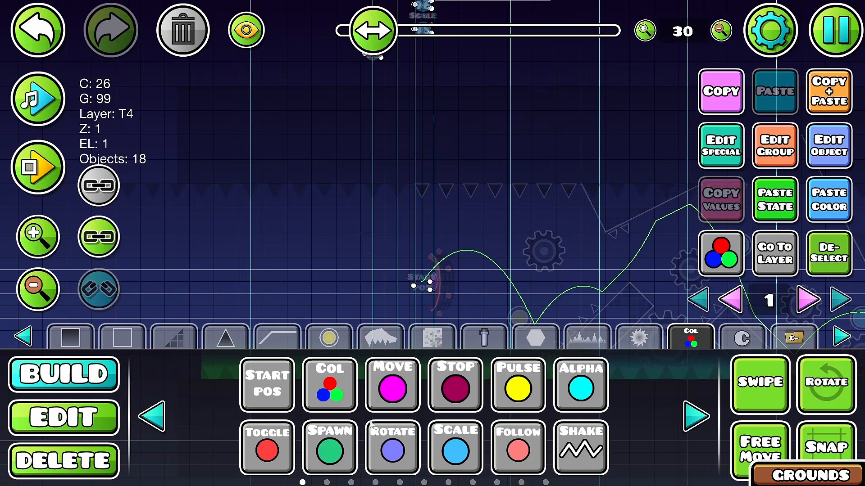
click(64, 417)
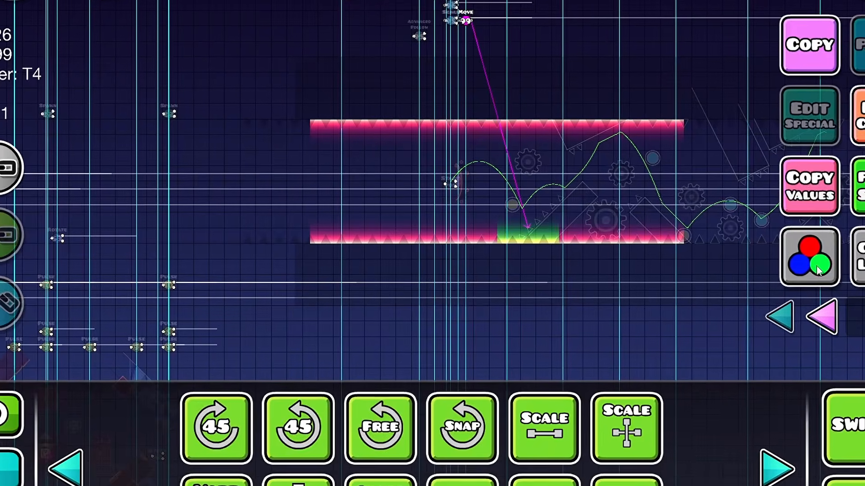
Step: Playtest the red glow bands and lower the brightness of color channel 26 to black
click(819, 271)
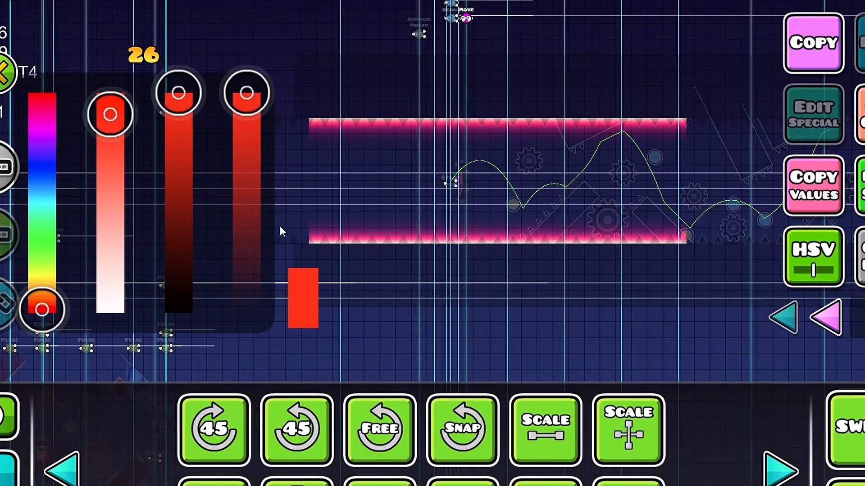
drag(174, 92, 173, 310)
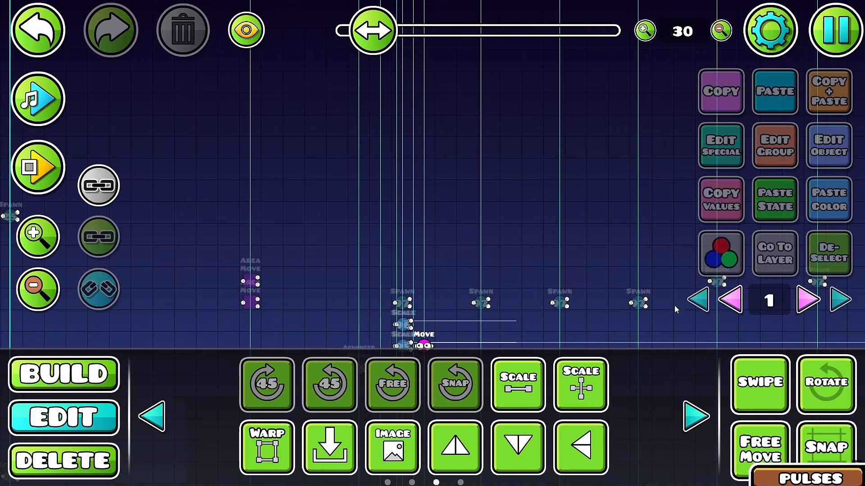
click(679, 293)
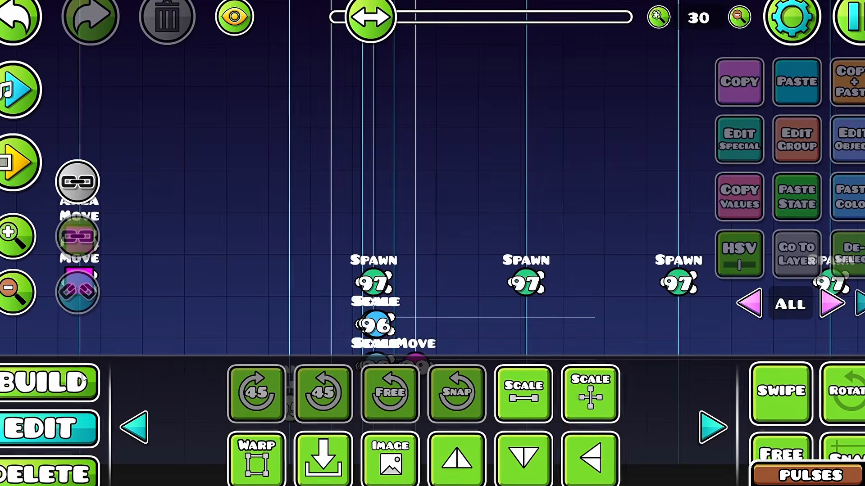
Step: Place a Sequence trigger above the first Spawn trigger in group 97, with Spawn Trigger and Multi Trigger enabled
click(82, 380)
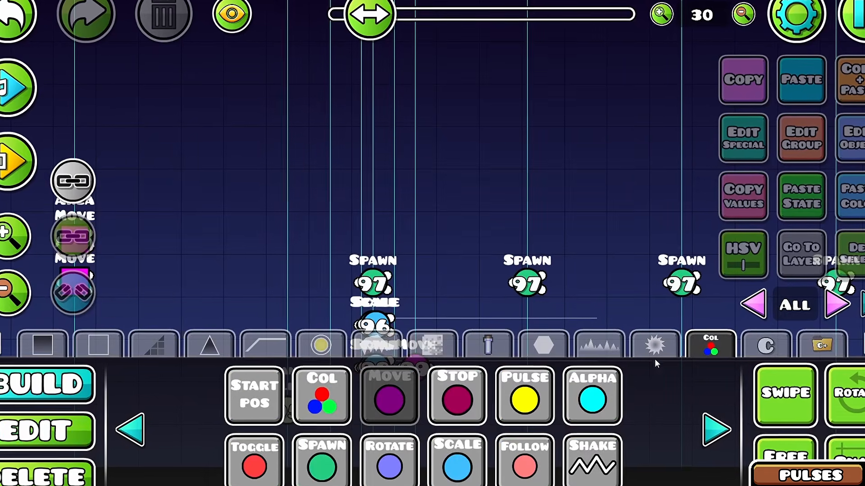
click(711, 430)
click(710, 430)
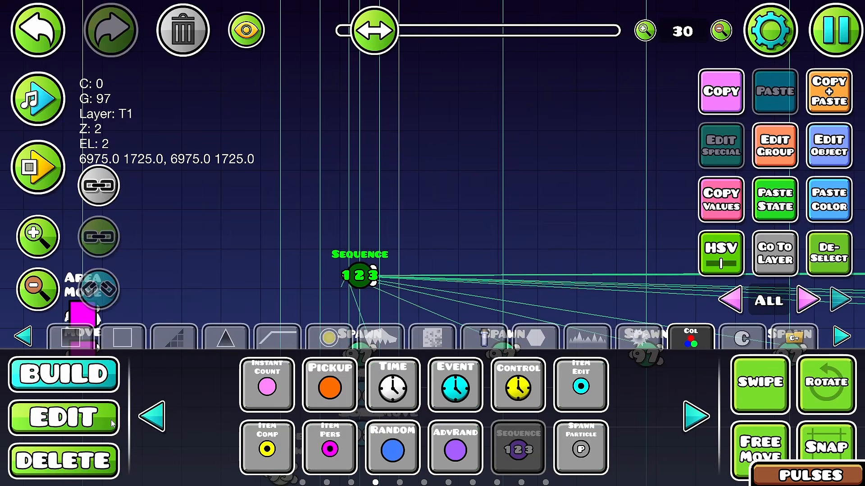
Step: Place a Pulse trigger above the Sequence trigger and align it in the same column
click(160, 410)
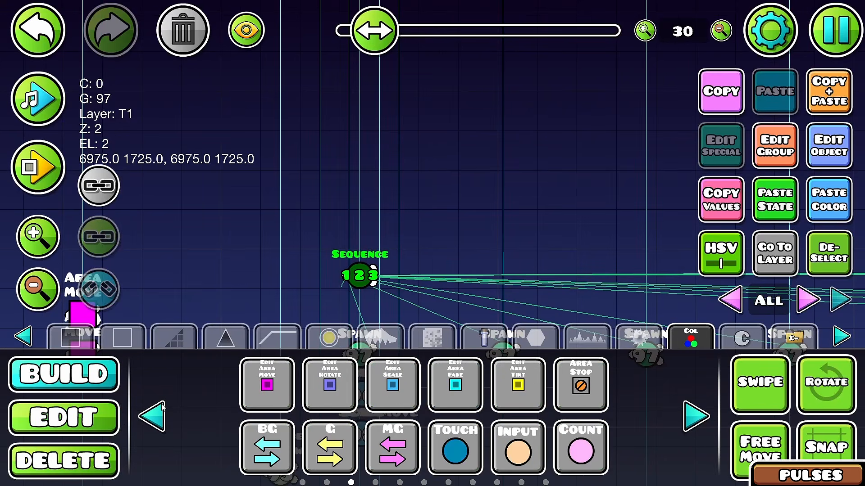
click(162, 407)
click(517, 385)
click(388, 160)
key(a)
key(2)
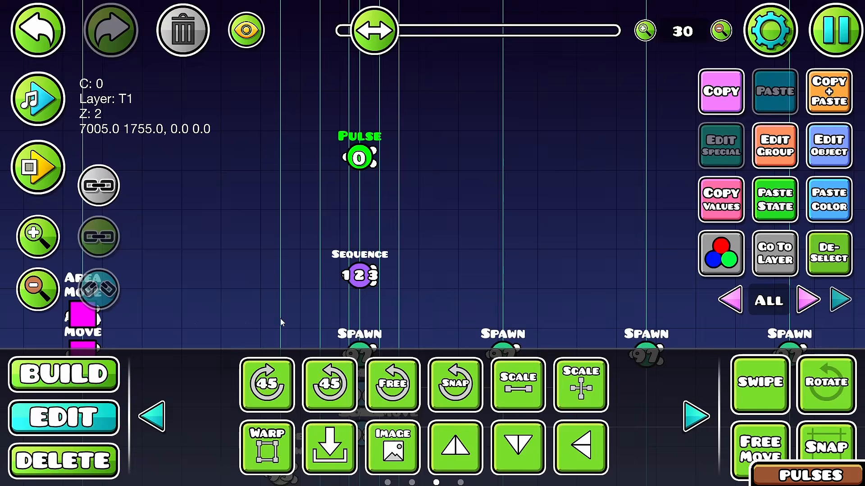
Step: Add groups 100 and 101 to the Sequence trigger with a count of 1 each and switch it to Mode Loop
key(ctrl+e)
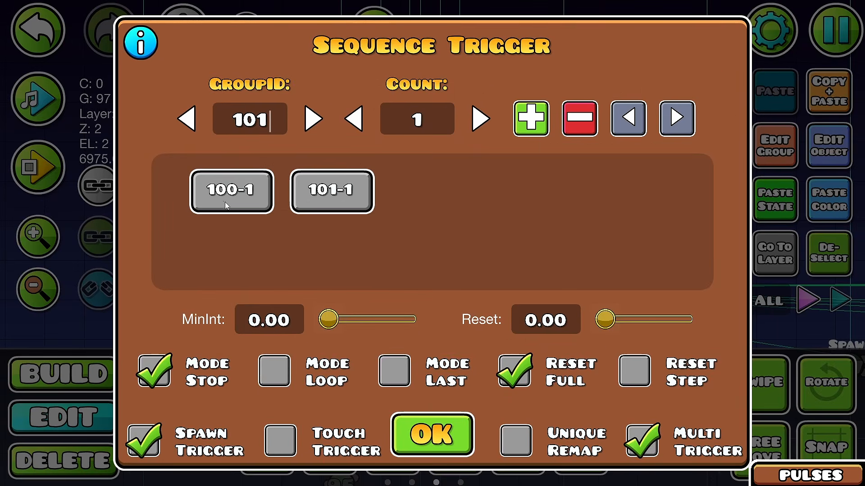
click(415, 432)
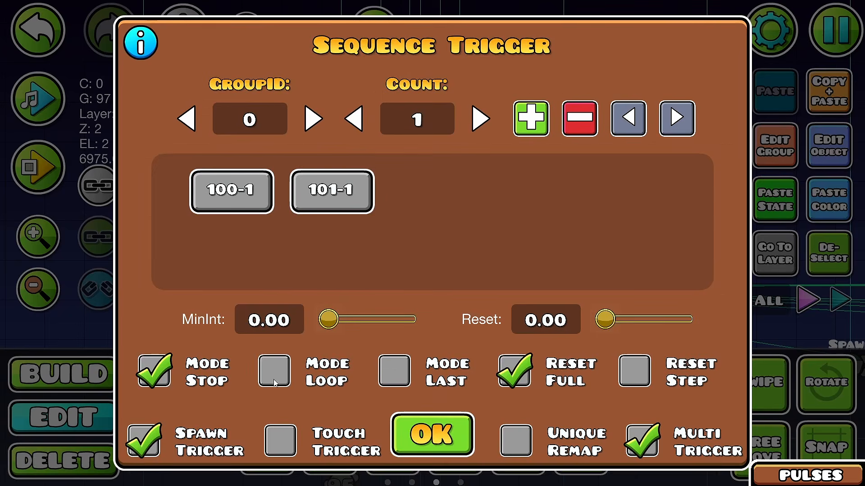
click(255, 386)
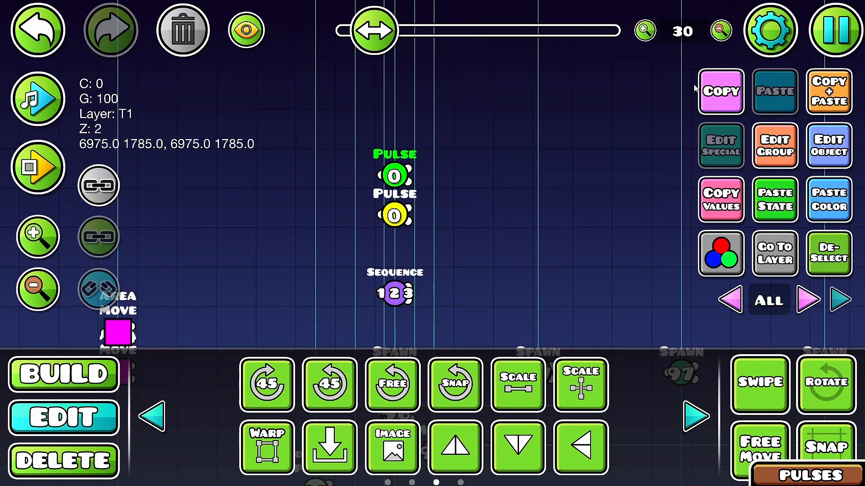
Step: Configure the Pulse triggers for color channel 26, spawn triggered and multi trigger, with a fade out of 0.5
shift+click(396, 205)
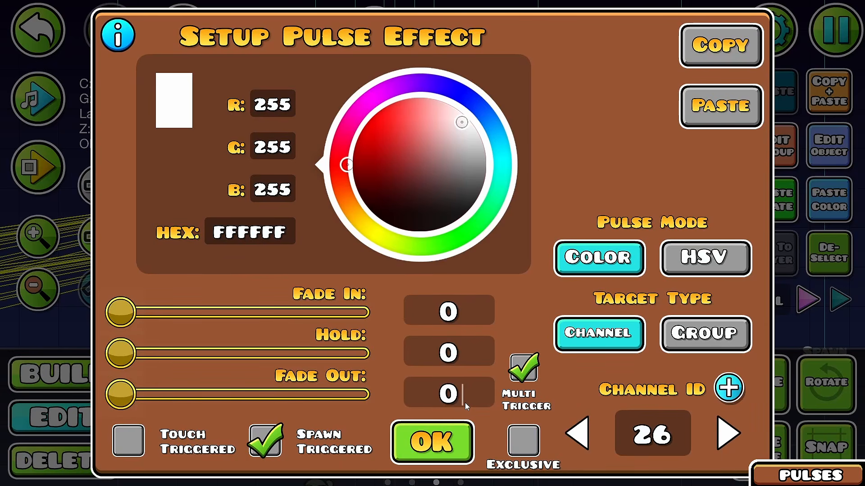
text(.5)
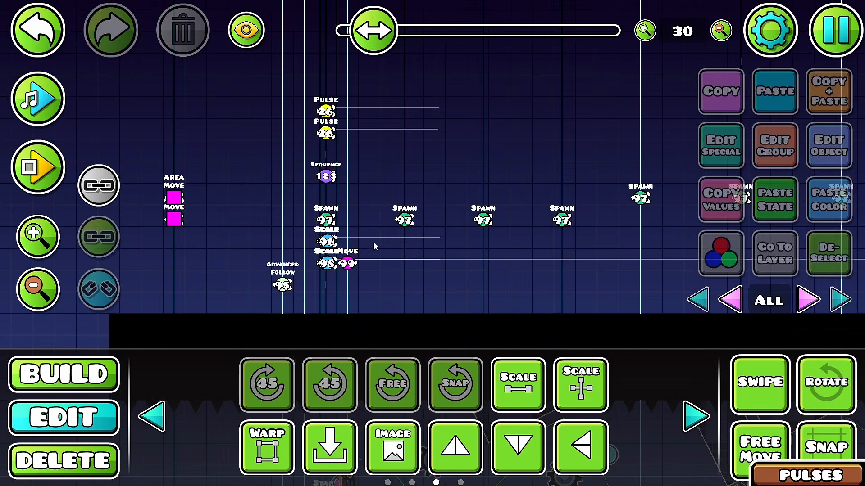
Step: Inspect the repeated Spawn triggers for group 97 and playtest the alternating glow pulses
click(532, 280)
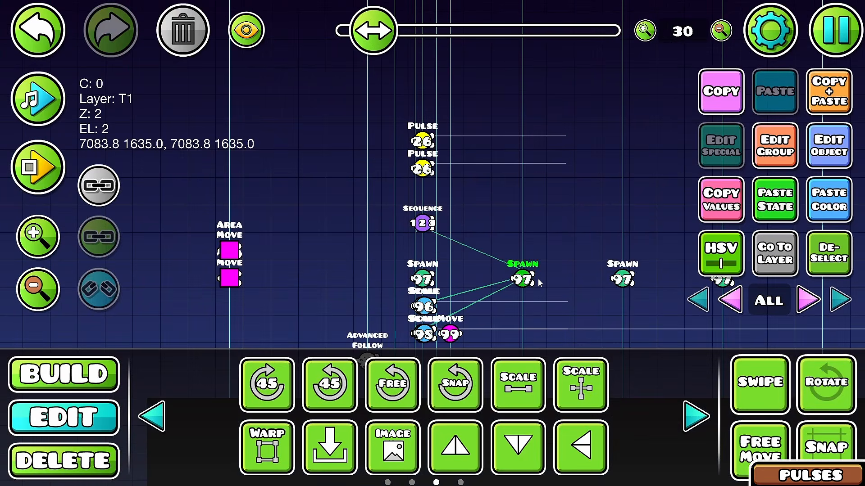
click(625, 281)
drag(616, 286, 442, 278)
click(544, 268)
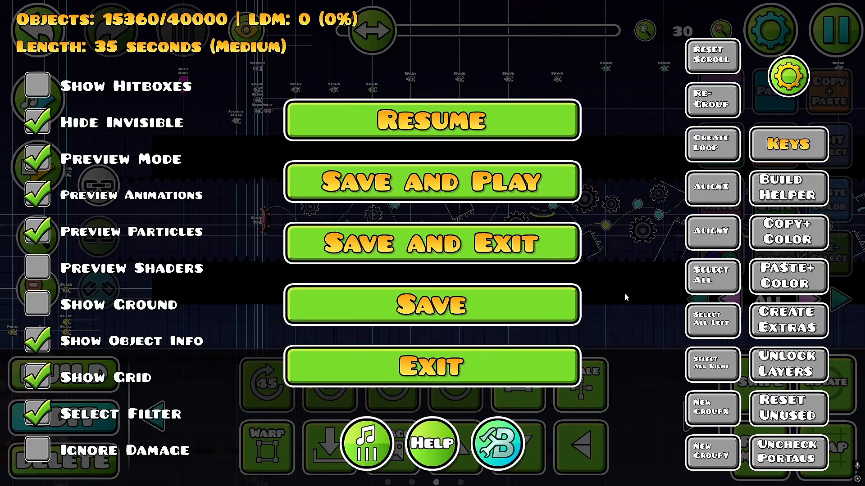
click(503, 314)
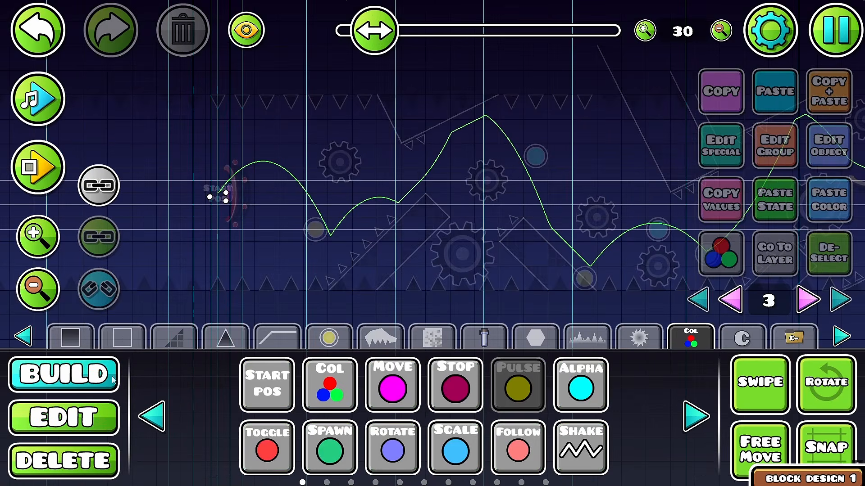
Step: Lay a diagonal line along the first slope's edge on editor layer 3, Z layer B1, stretched to Scale X 4
click(128, 334)
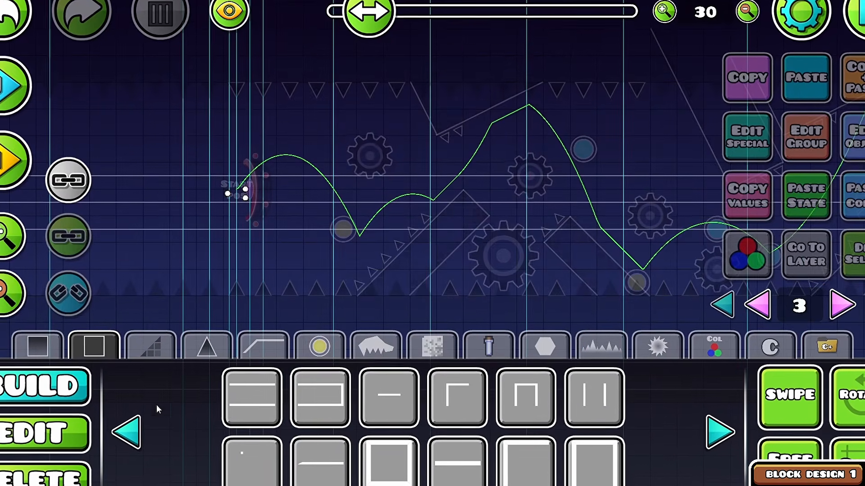
click(130, 430)
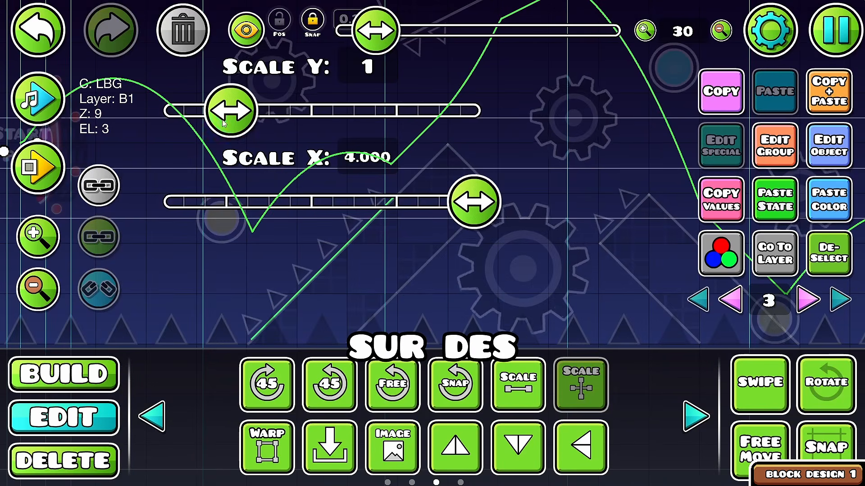
drag(228, 110, 312, 110)
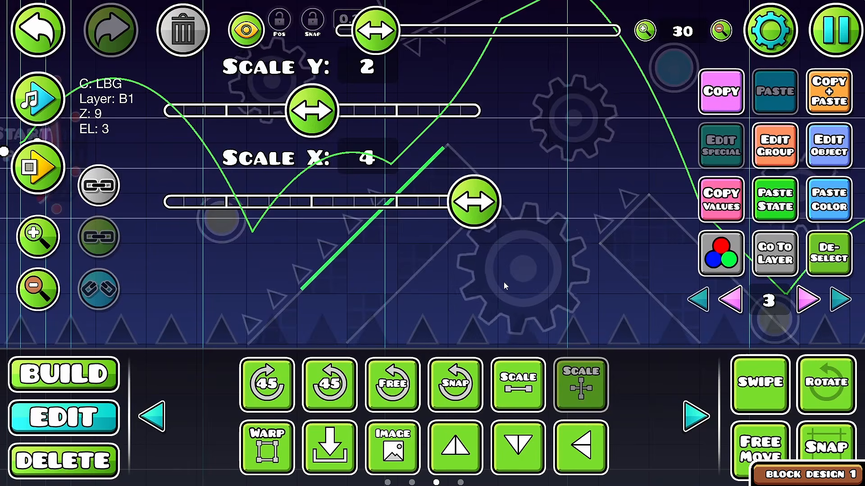
click(837, 252)
Step: Set the slope outline's color channel 27 to a dark, fully saturated red
click(399, 184)
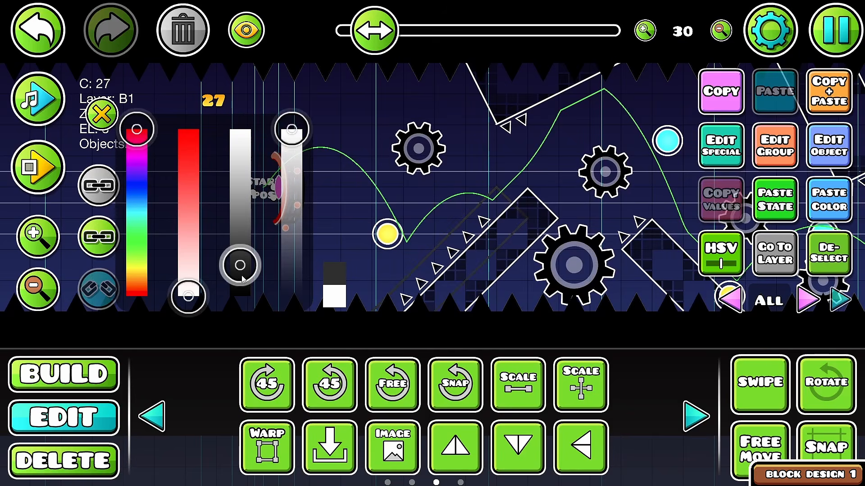
drag(188, 295, 176, 97)
drag(137, 150, 137, 145)
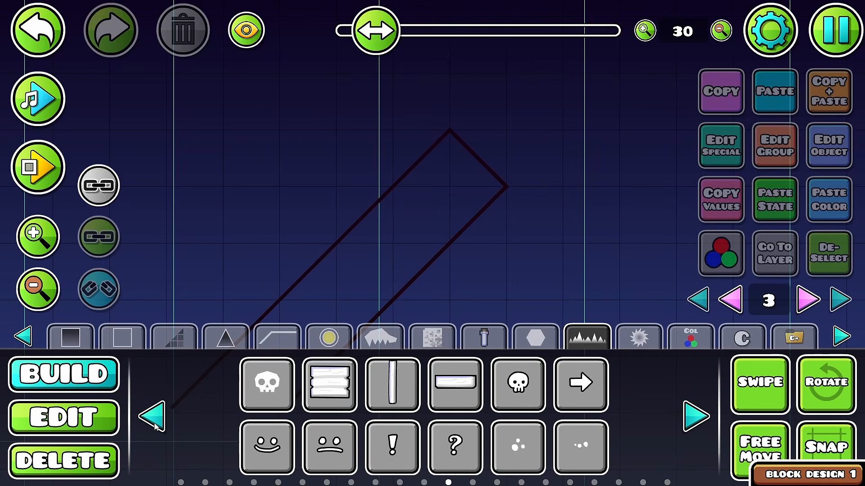
Step: Place a notched line decoration inside the slope outline's upper tip and add a duplicate rotated 90 degrees
click(154, 426)
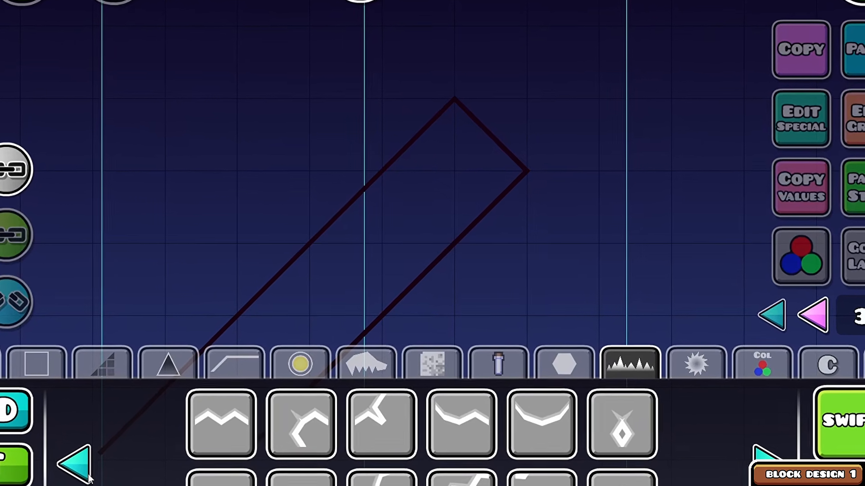
click(85, 473)
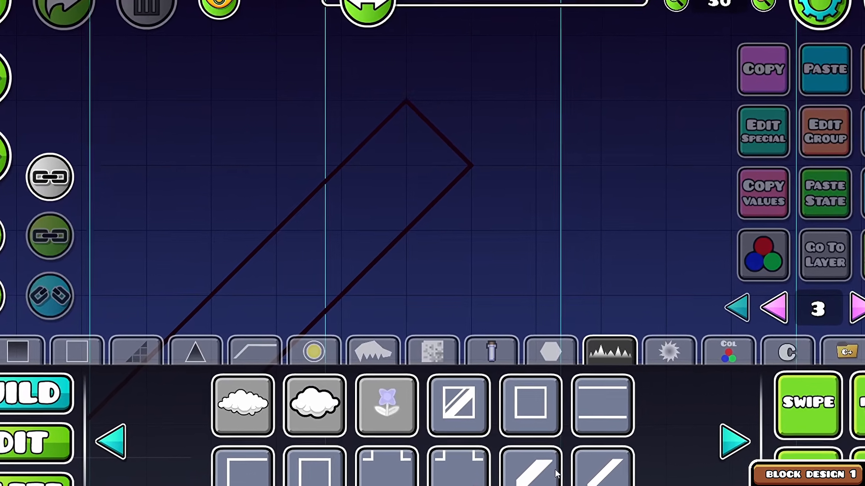
click(114, 441)
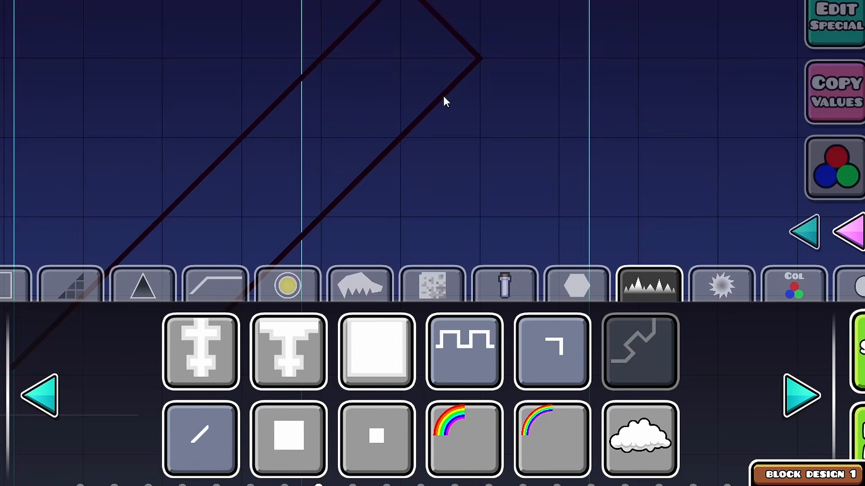
click(443, 96)
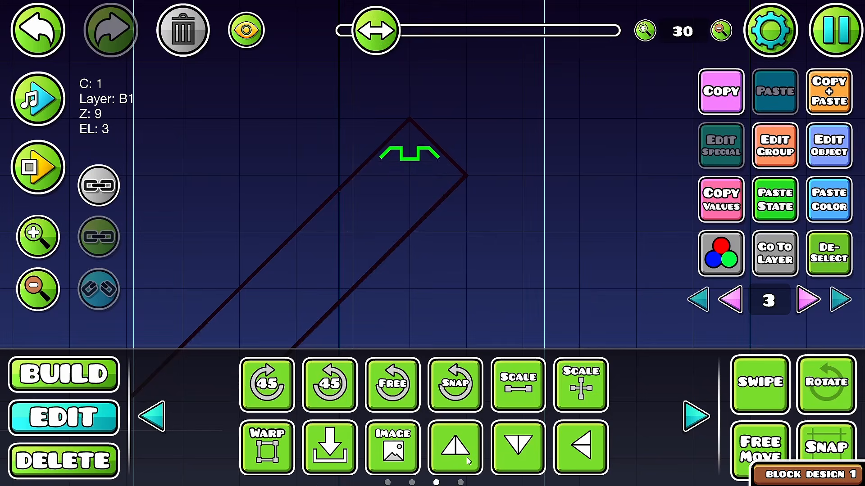
key(ctrl+d)
key(e)
key(d)
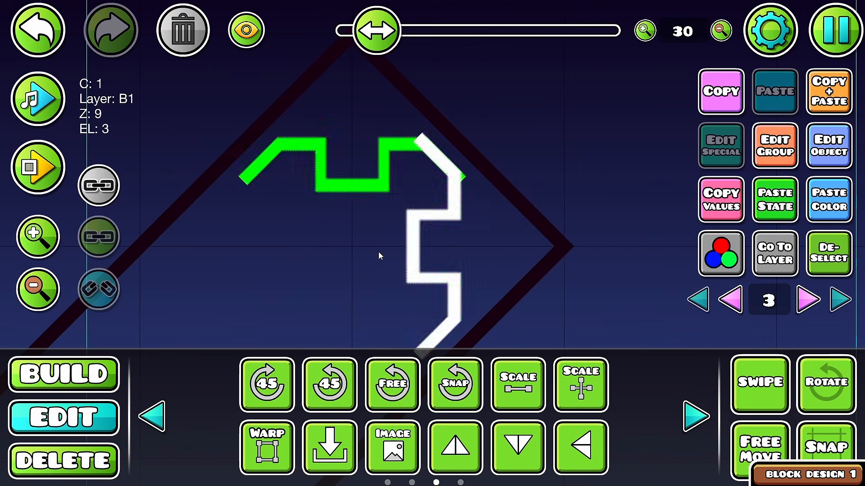
Step: Join rotated copies of the notched line into a closed ring inside the outline and repeat it down the slope
click(378, 252)
click(318, 206)
click(247, 394)
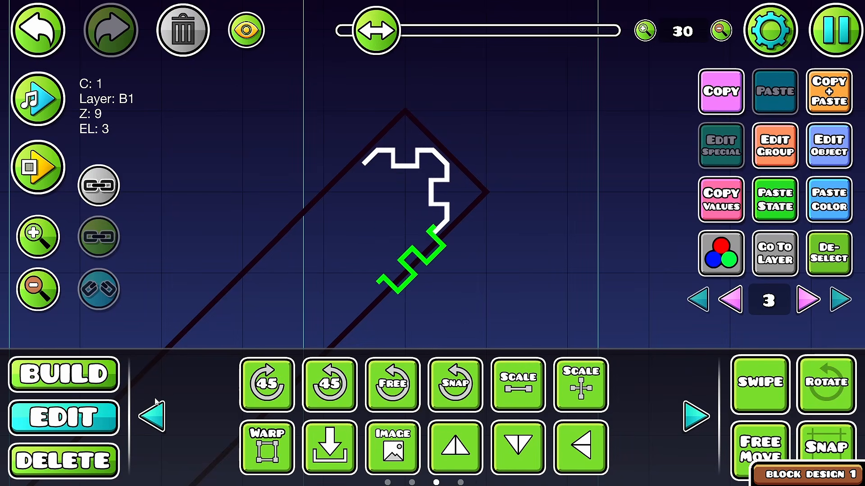
click(462, 448)
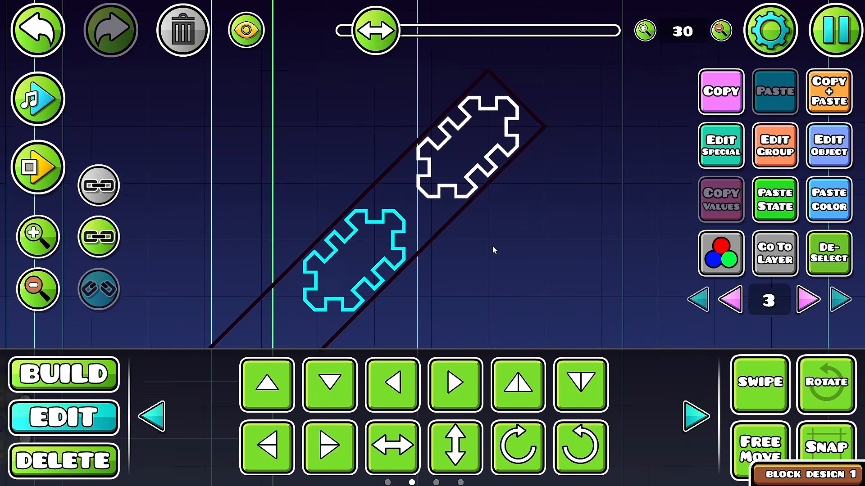
drag(492, 246, 536, 185)
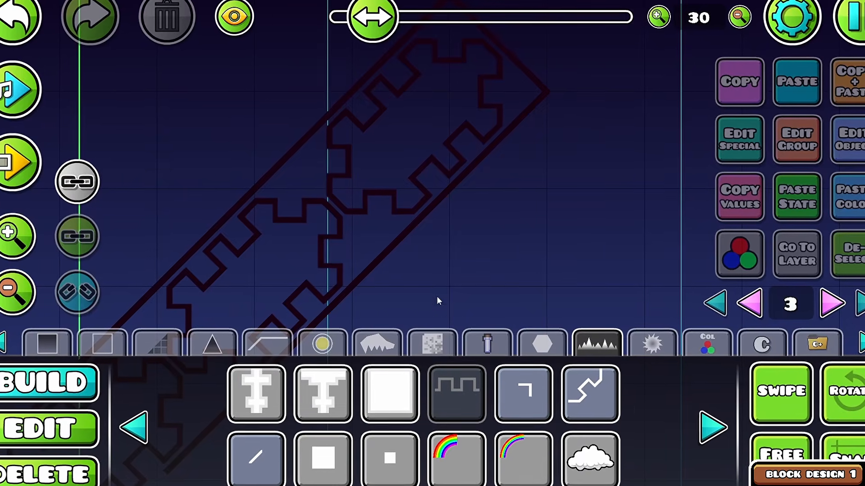
Step: Place a stepped slope block beside the slope design on editor layer 3, with color channel 27 and Z layer B1
click(717, 430)
click(717, 431)
click(129, 430)
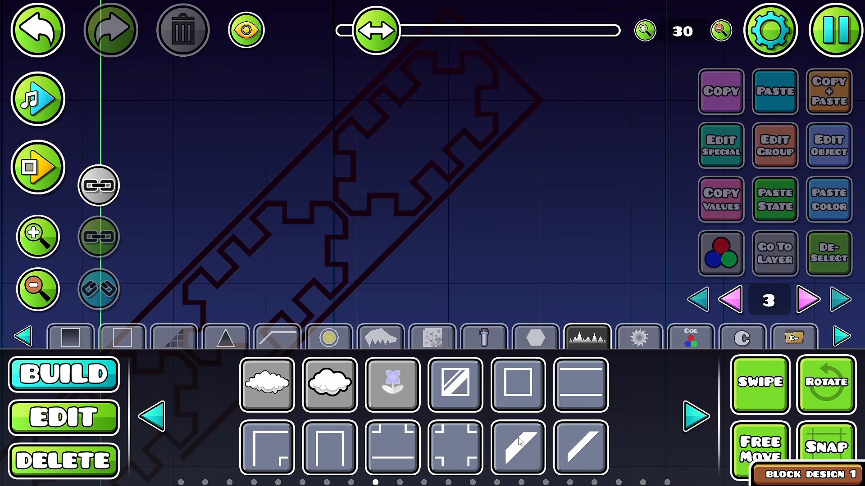
click(401, 254)
drag(402, 254, 352, 304)
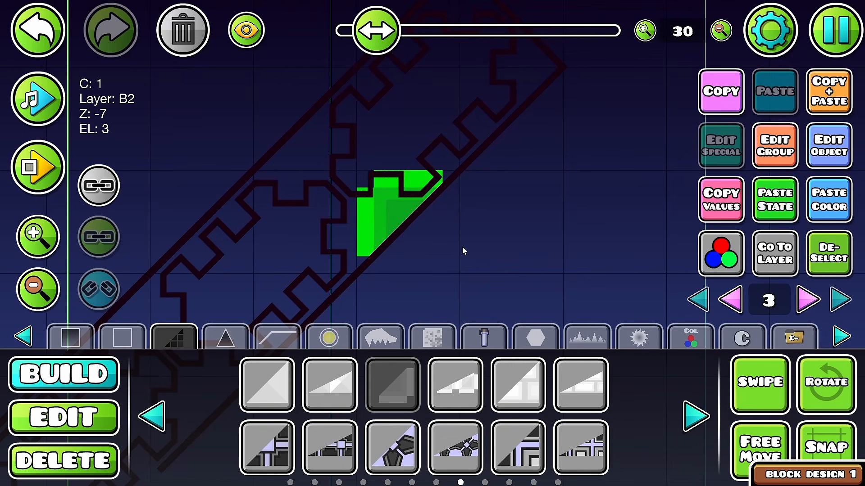
key(d)
key(d)
key(d)
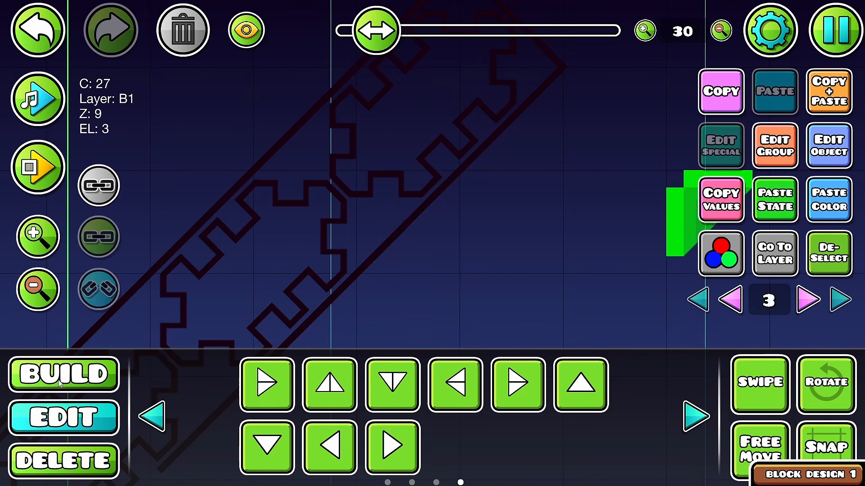
key(1)
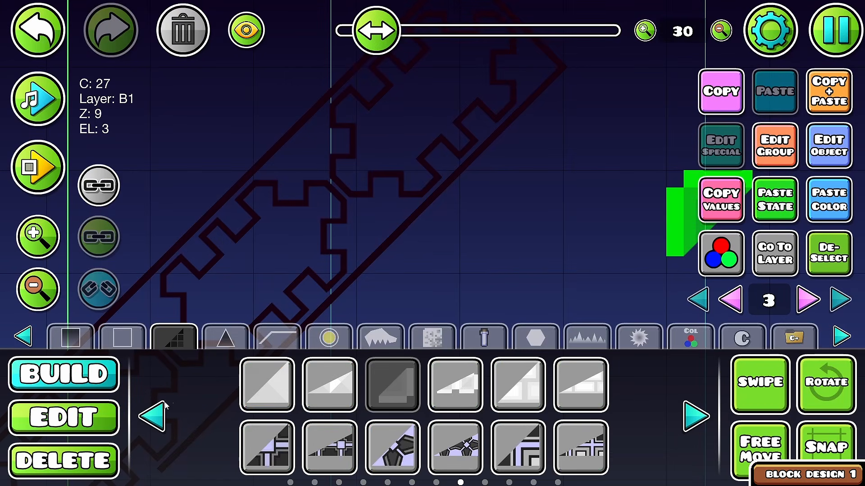
Step: Fill the triangular gap between the notched rings with a solid slope and color the stepped block inside it red through channel 28
click(165, 408)
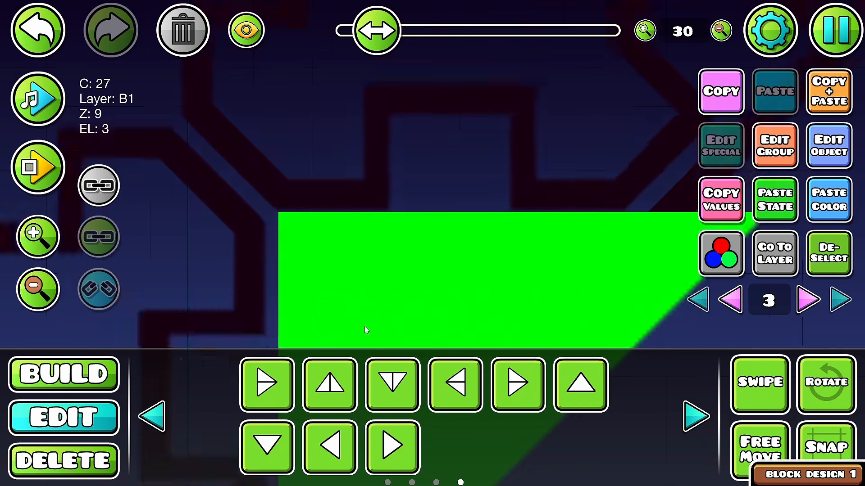
drag(364, 327, 368, 352)
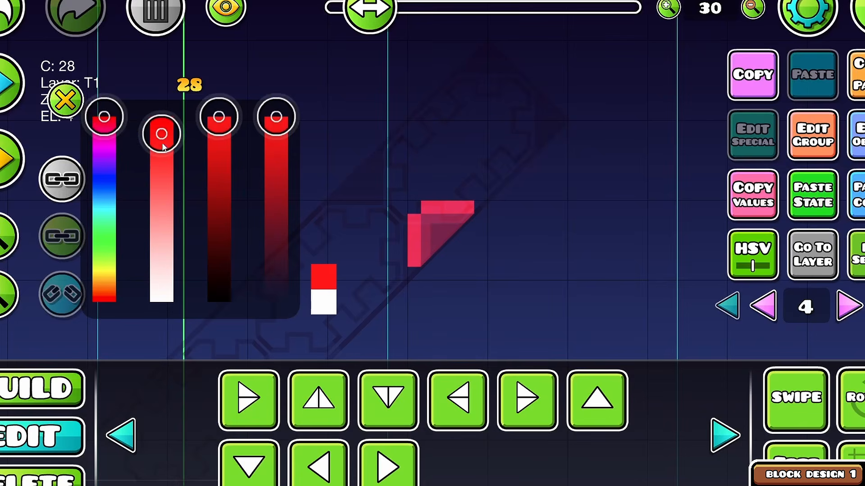
drag(106, 120, 104, 288)
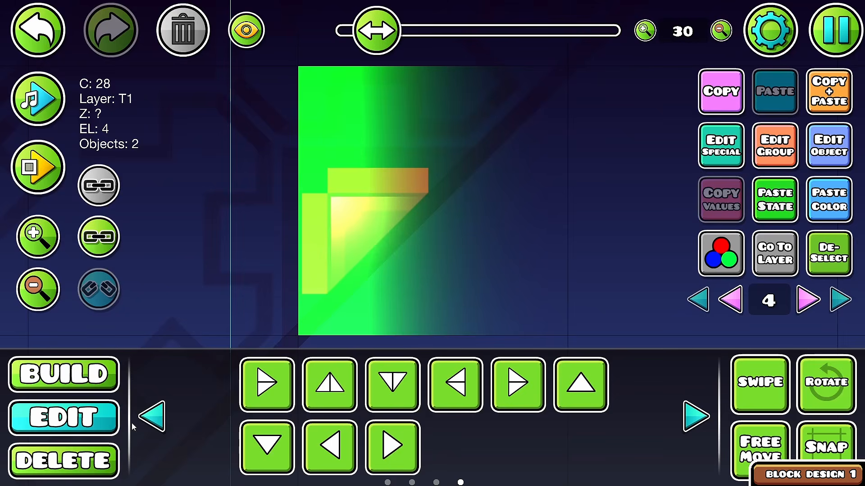
Step: Cover the two bars of the red corner piece with gradient glows on editor layer 4, color channel 28, Z layer T1
click(152, 416)
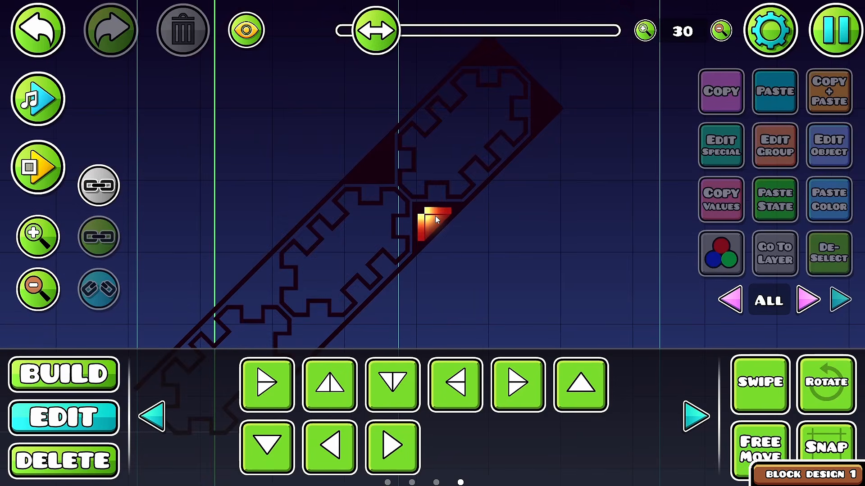
scroll(435, 215, down, 2)
scroll(439, 217, up, 2)
scroll(435, 216, down, 2)
scroll(435, 217, up, 2)
drag(426, 216, 437, 270)
scroll(437, 269, up, 2)
click(435, 262)
click(433, 257)
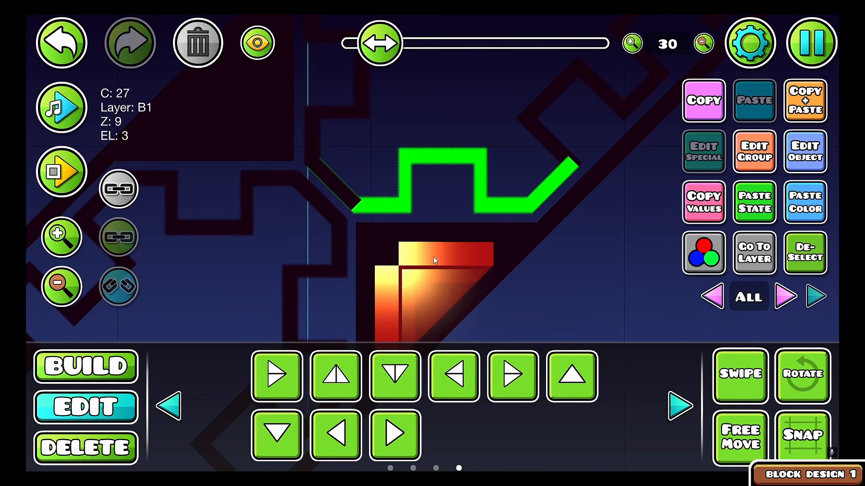
click(433, 257)
click(717, 257)
Step: Save the level
shift+click(419, 253)
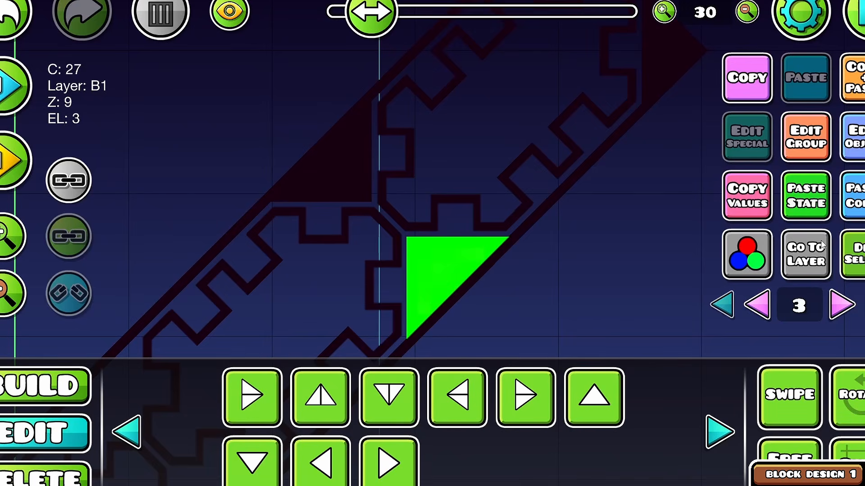
click(855, 255)
click(842, 305)
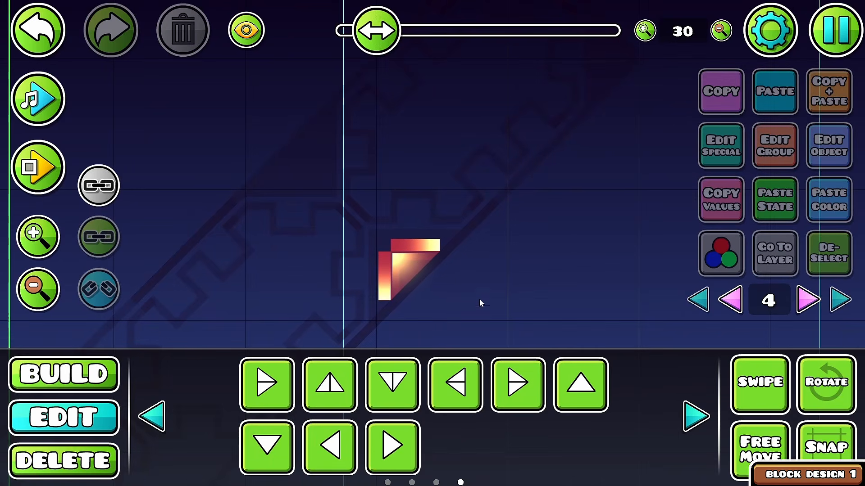
Step: Place a wavy color 27 decoration over the corner bars on editor layer 4, Z layer T1, scaled to 0.670
click(46, 382)
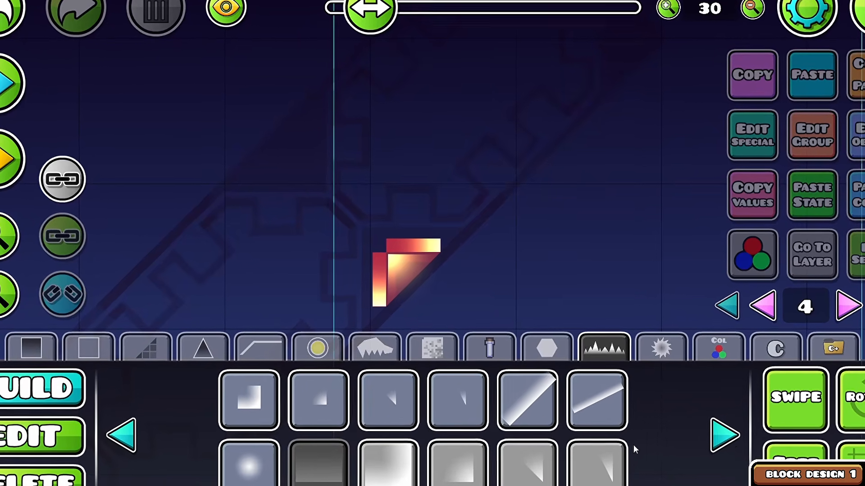
click(759, 309)
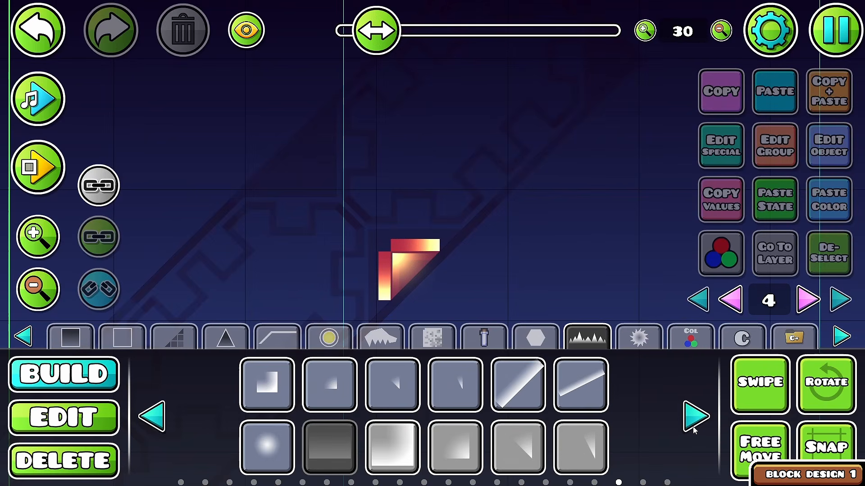
click(693, 427)
click(694, 426)
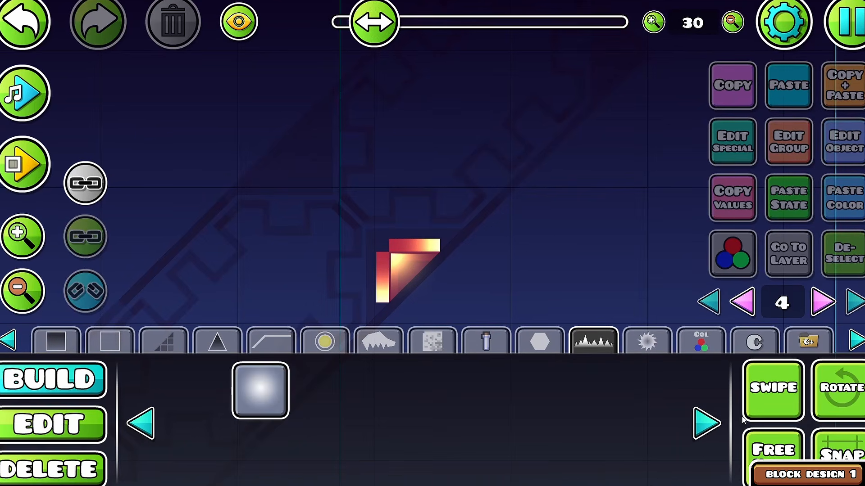
click(715, 430)
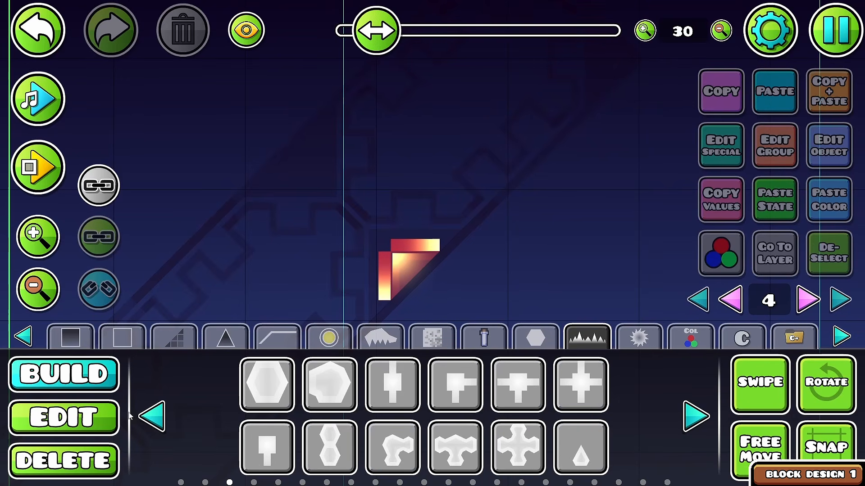
click(415, 446)
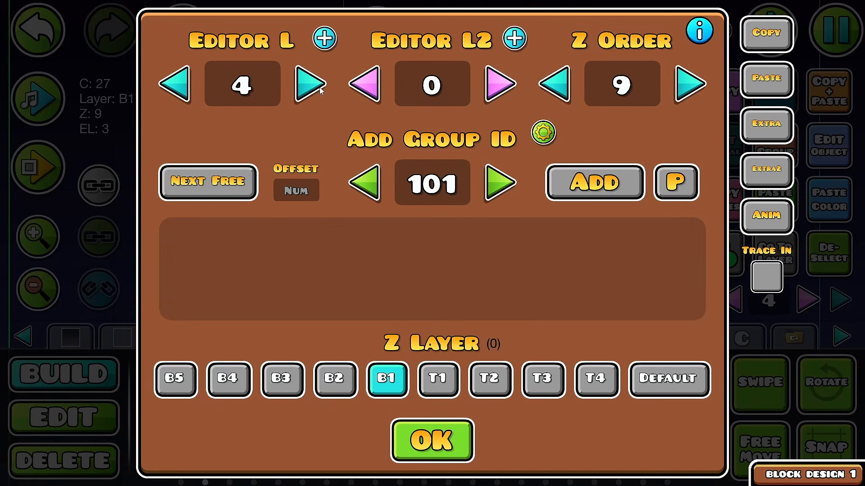
click(432, 440)
click(63, 417)
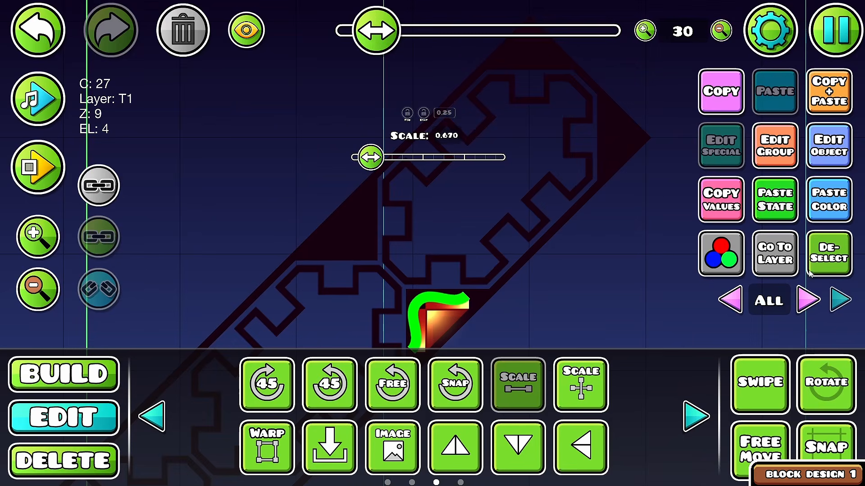
click(822, 259)
drag(434, 328, 394, 259)
scroll(396, 217, up, 5)
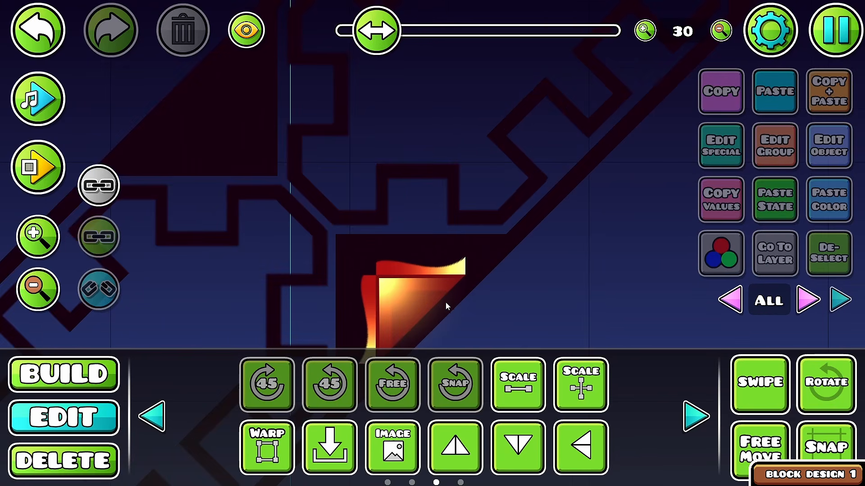
drag(444, 304, 429, 251)
click(39, 32)
click(774, 254)
click(828, 254)
Step: Add dotted blob decorations in color channel 27, Z layer T1, over the glowing corner triangle
click(66, 375)
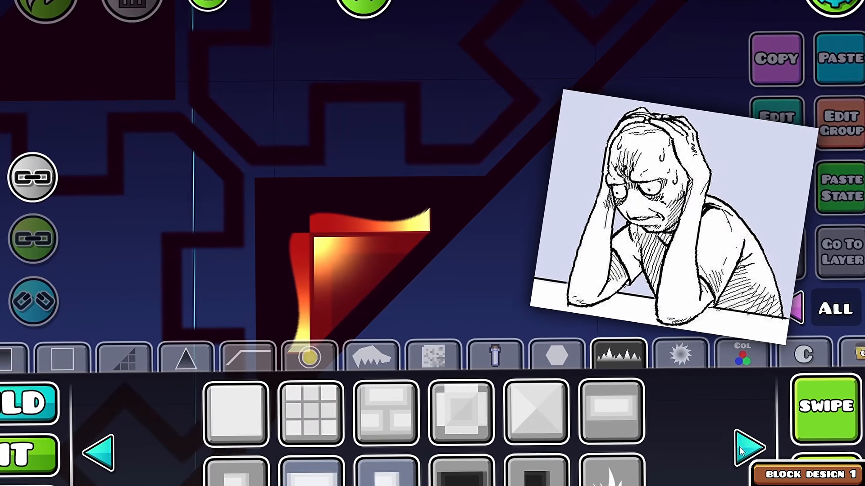
click(742, 448)
click(772, 463)
click(771, 463)
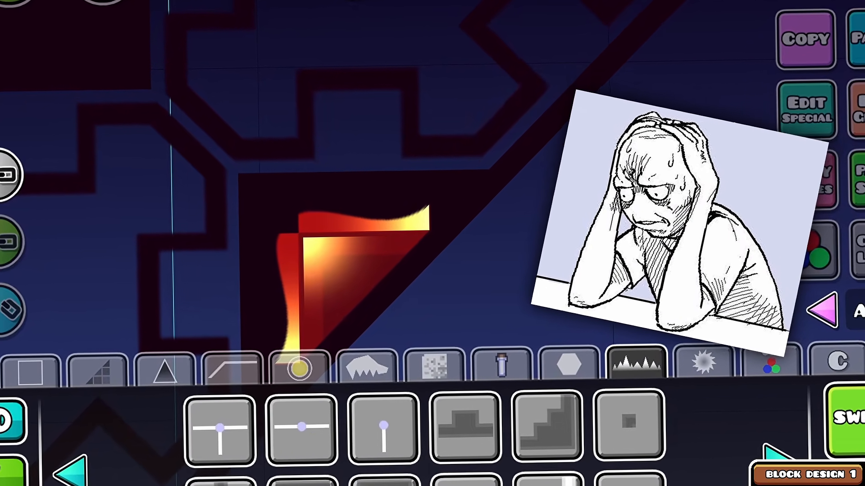
click(771, 464)
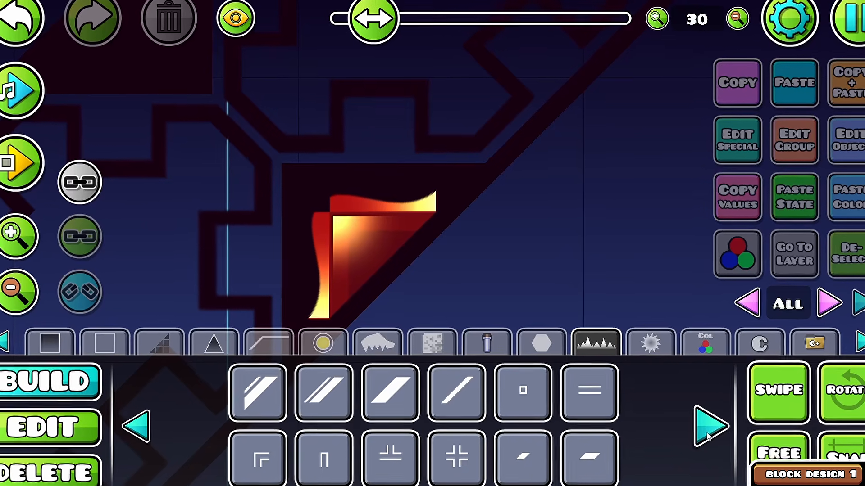
click(689, 418)
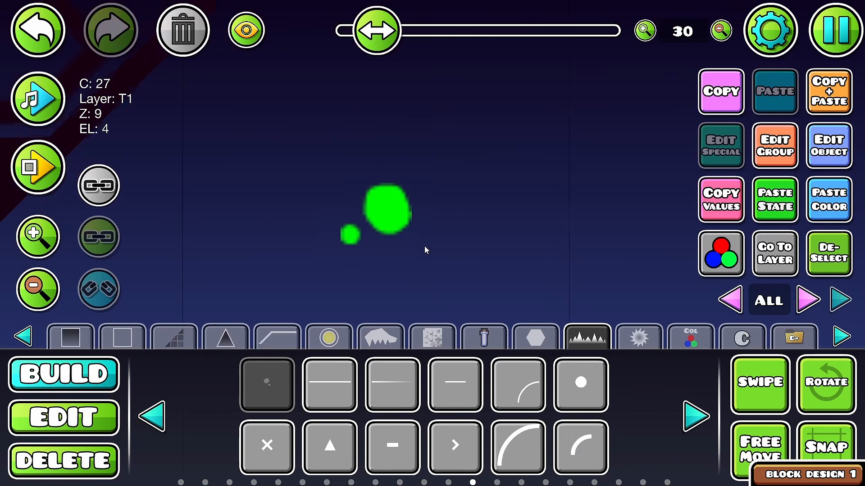
click(25, 408)
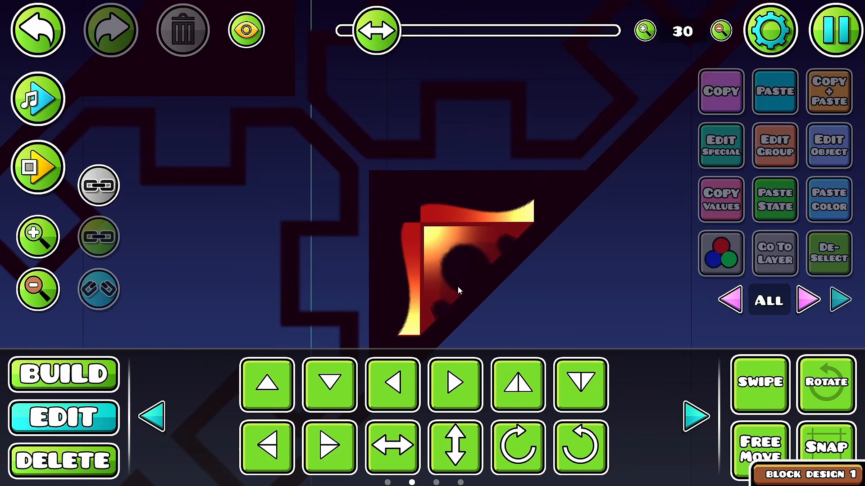
scroll(458, 286, down, 3)
scroll(460, 284, up, 3)
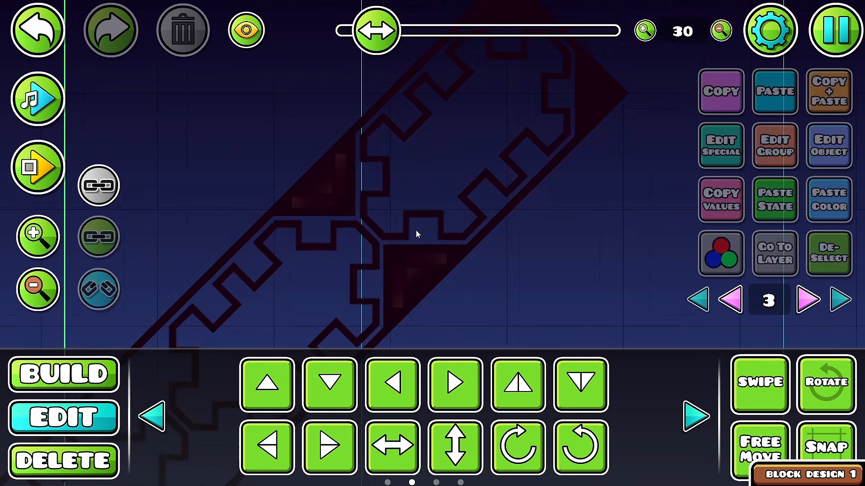
Step: Fill the notches of the upper ring with small rectangle decorations on Z layer B1
scroll(417, 235, up, 2)
click(31, 381)
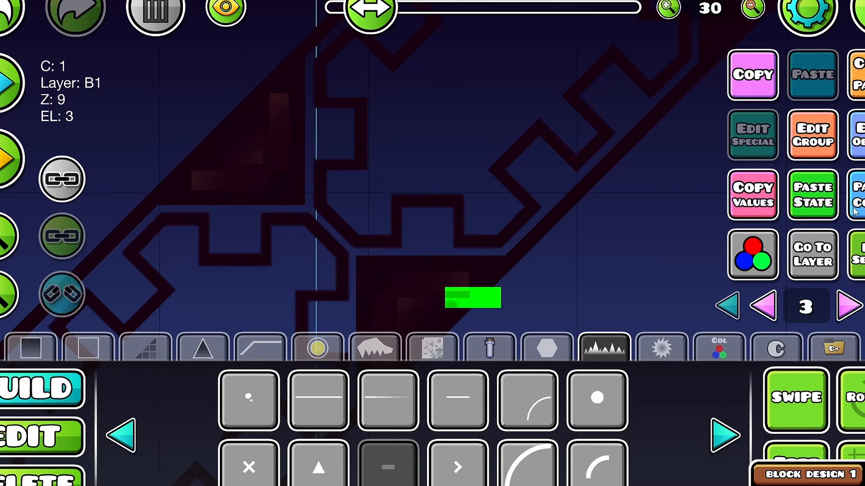
click(813, 136)
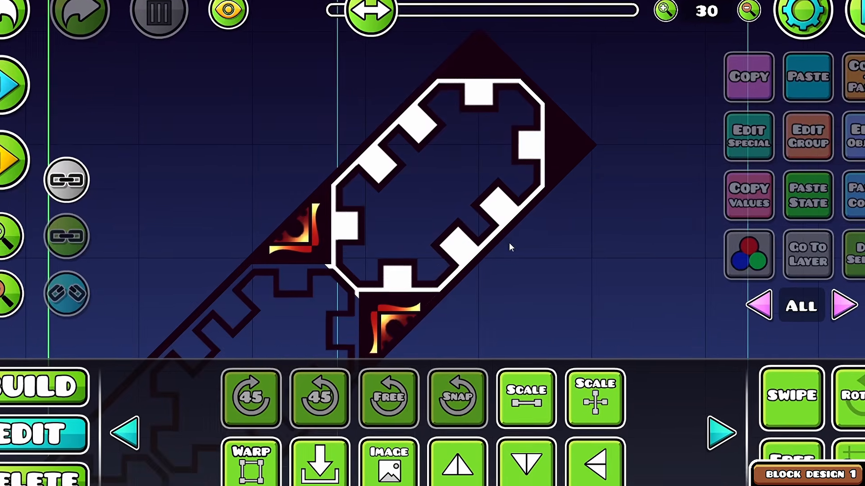
Step: Warp a solid fill to the ring's interior on editor layer 6, using color channel 30 and Z order -20
click(498, 202)
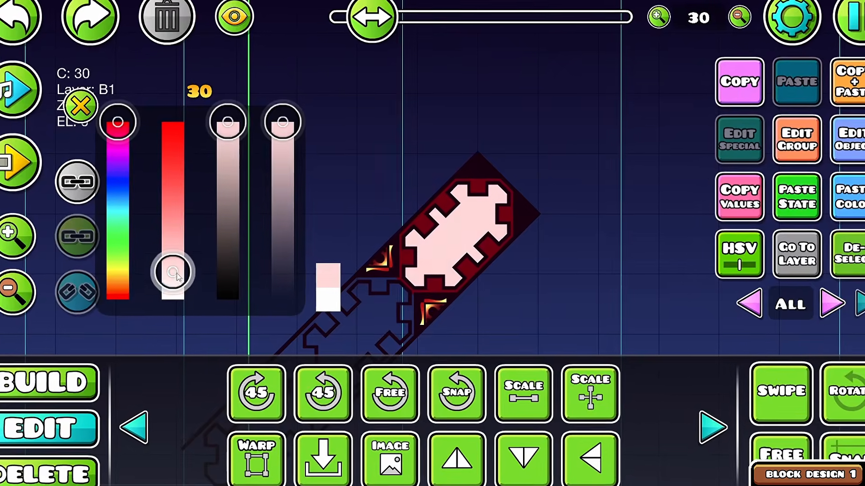
drag(172, 270, 172, 222)
drag(115, 120, 116, 215)
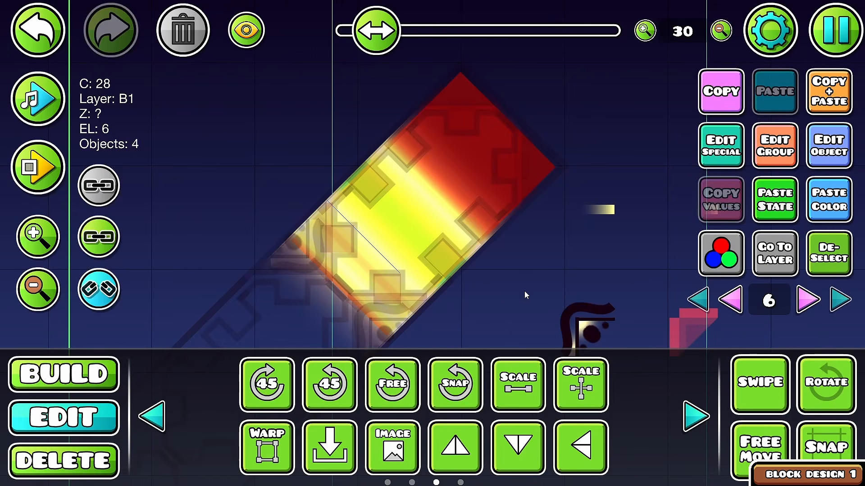
Step: Layer gradient glows across the ring's interior on editor layer 6, Z layer B1, with a cyan band through the middle
click(177, 17)
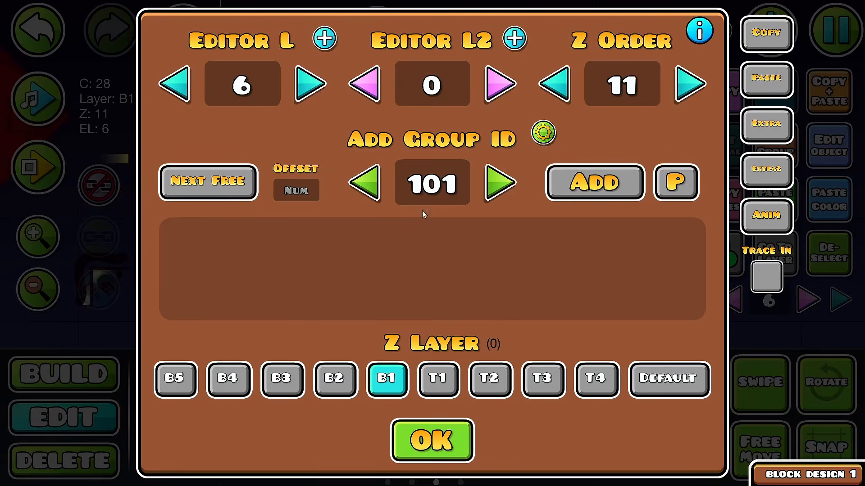
click(761, 125)
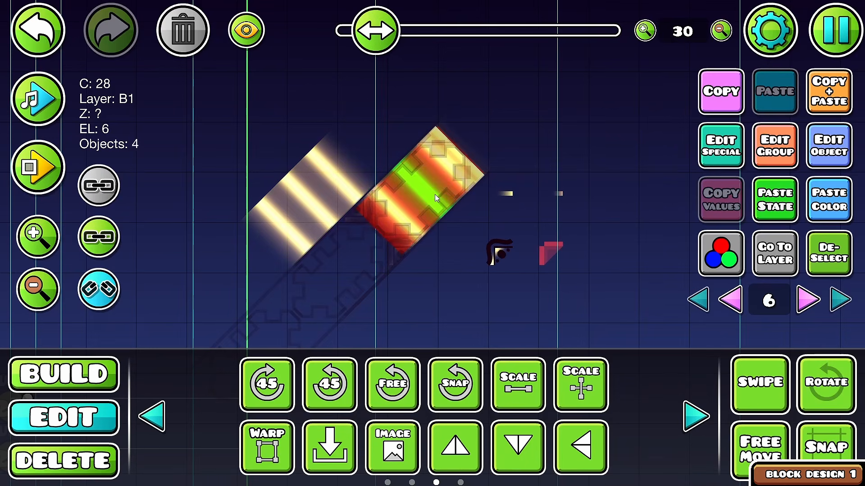
shift+click(463, 162)
shift+click(455, 178)
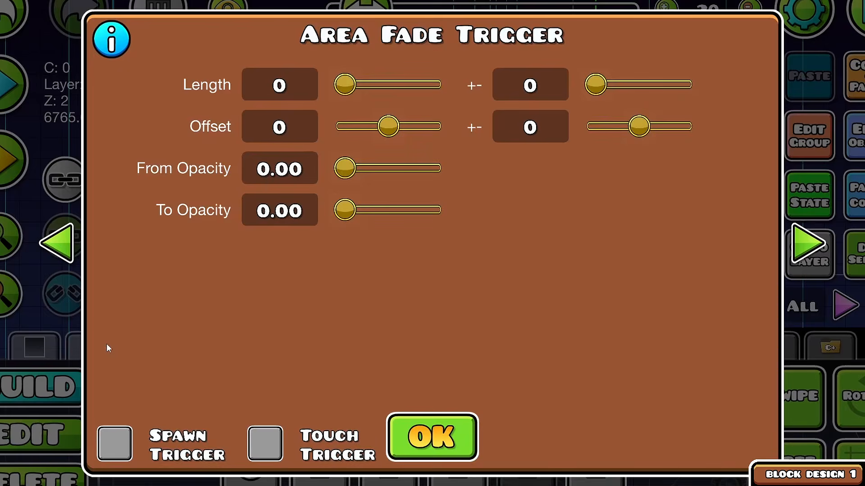
Step: Place an Area Fade trigger above the Area Move triggers and enter 50 in its settings
click(302, 108)
text(50)
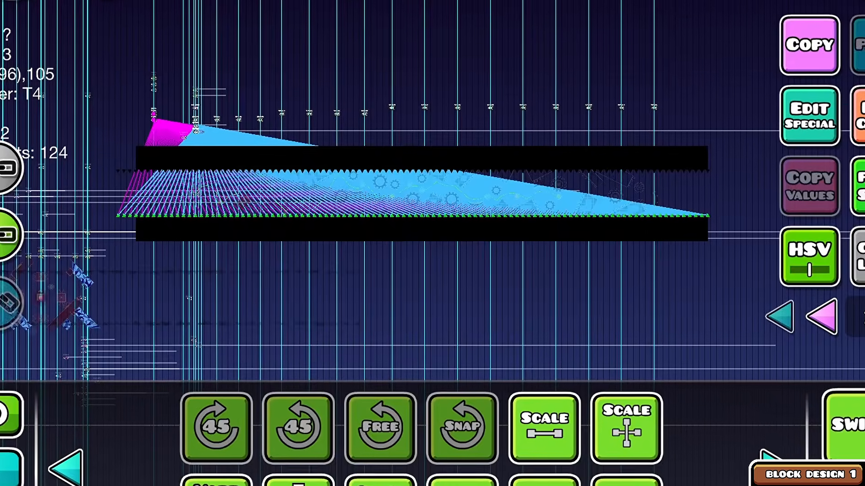
Step: Add group 105 to the ground objects on Z layer T4 and configure a Move trigger with Spawn Trigger and Multi Trigger enabled
drag(83, 175, 723, 179)
drag(721, 176, 722, 176)
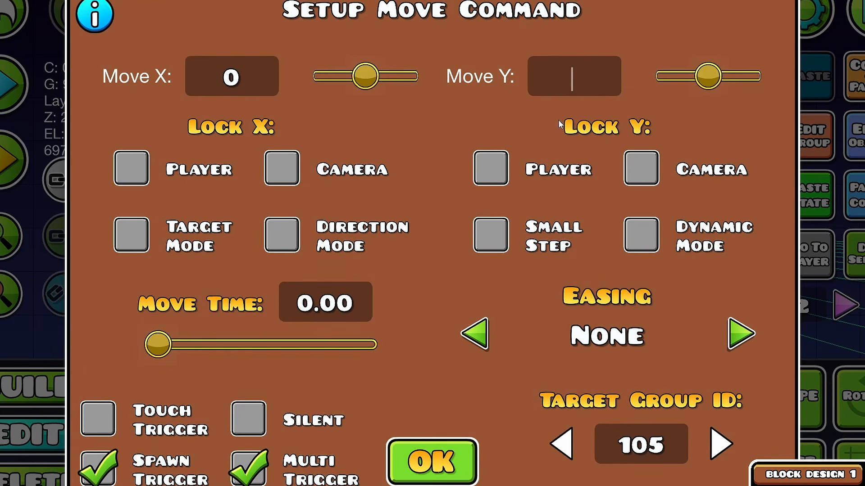
text(3)
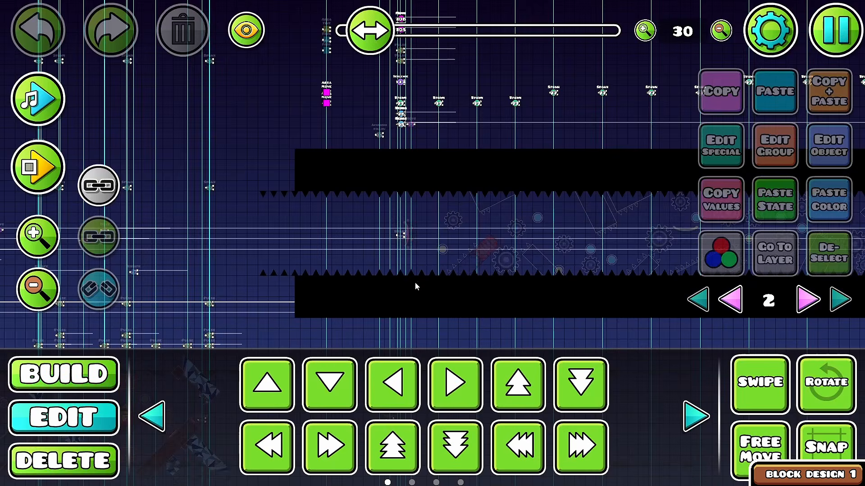
Step: Select the rows of black ground spikes on editor layer 2 and open their special settings
click(424, 271)
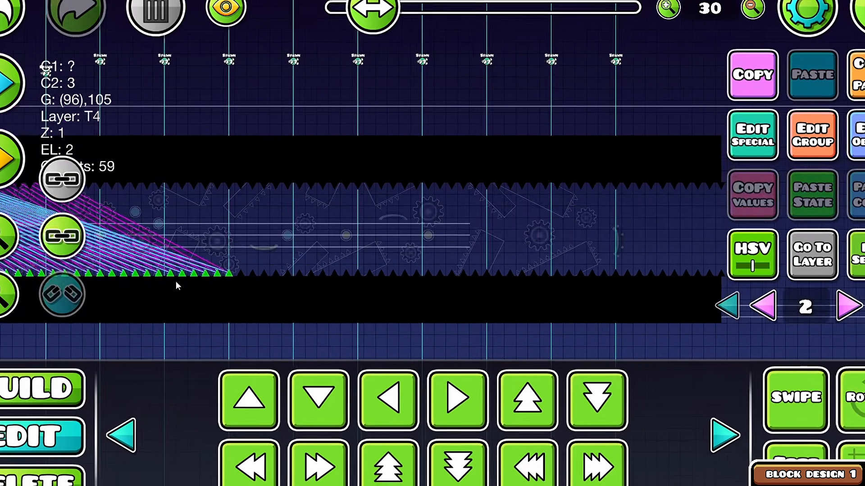
drag(175, 281, 622, 168)
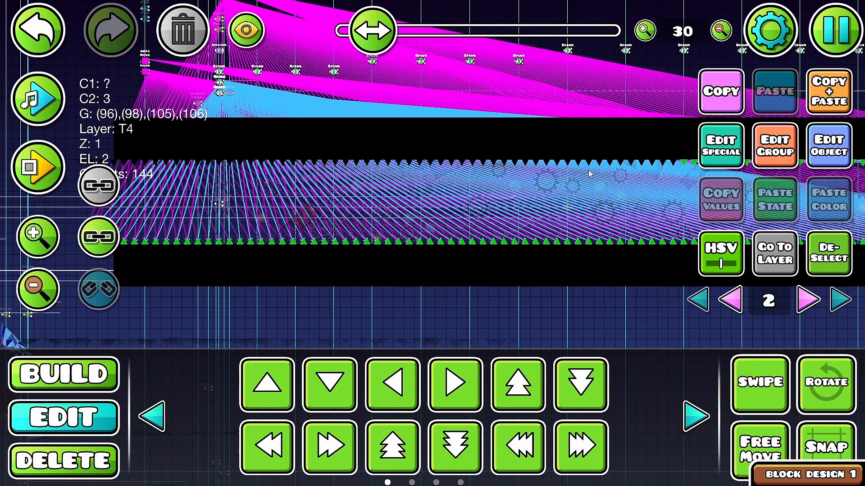
click(721, 145)
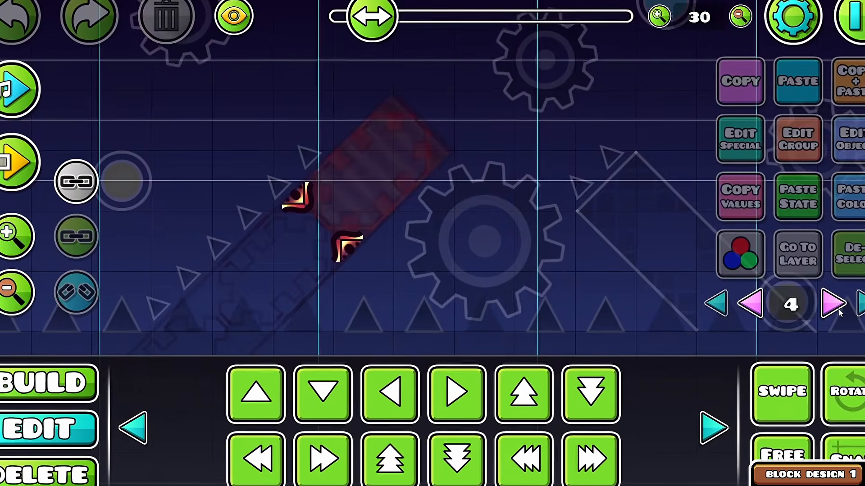
Step: Decorate the slanted block's corners with glowing scalloped ornaments on editor layer 4, color channel 27 and Z layer T1
click(838, 311)
drag(432, 90, 181, 308)
click(833, 304)
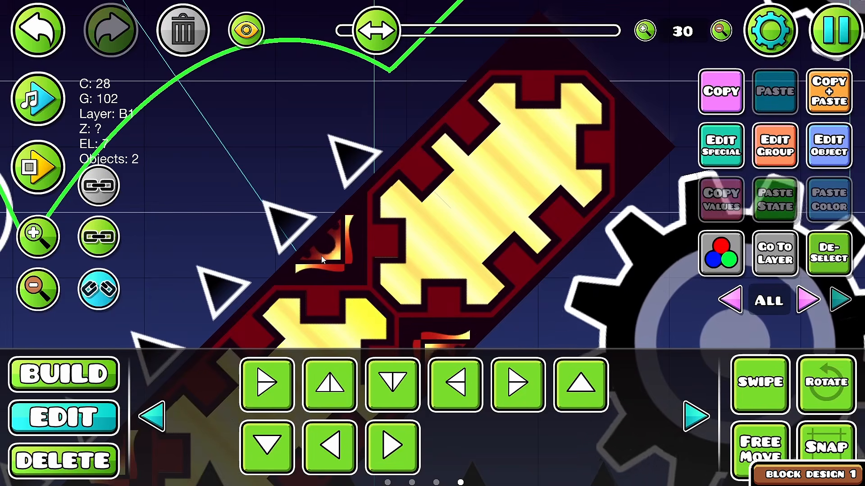
click(321, 256)
click(323, 256)
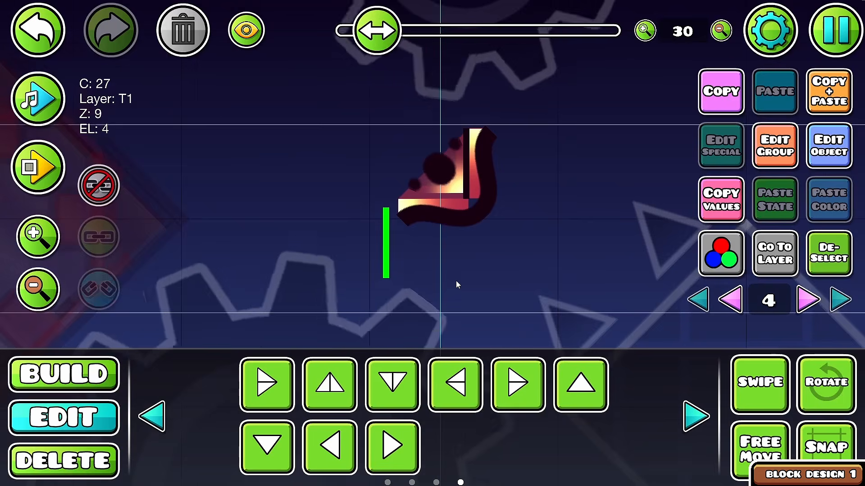
Step: Put the block piece on Z layer B2 with Z order 10 and complete the yellow cogged design on both slanted blocks
click(531, 231)
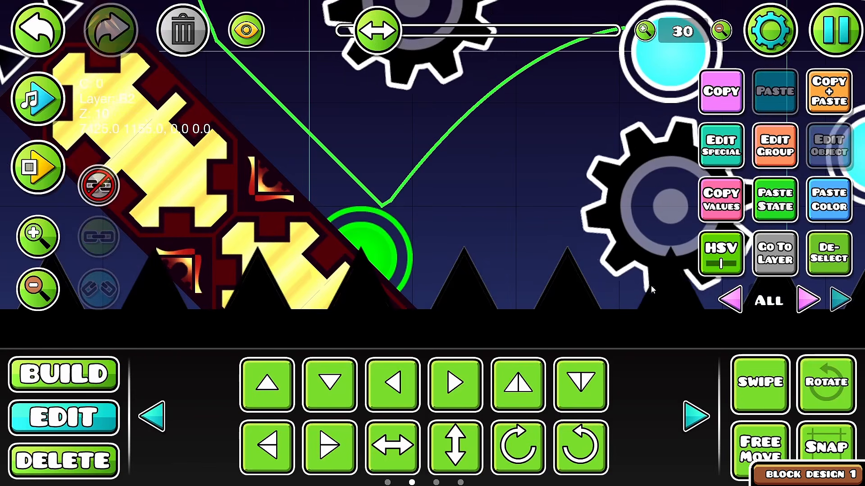
click(807, 299)
click(824, 301)
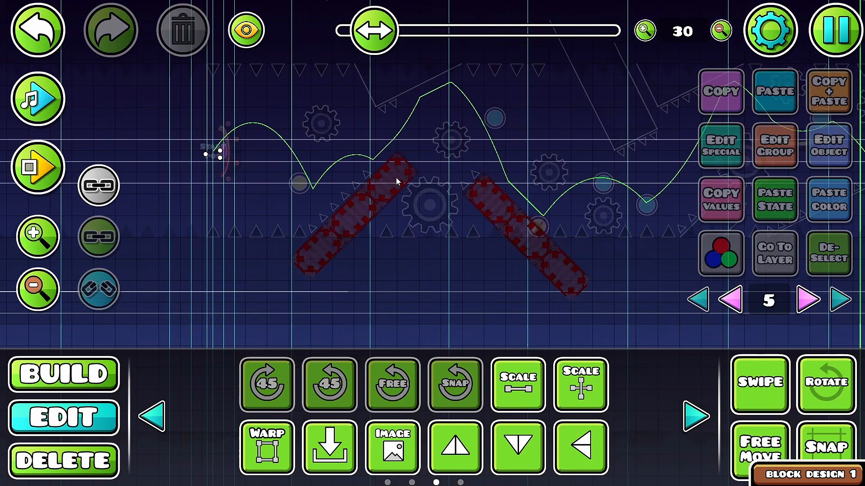
Step: Set up a Move trigger on editor layer 3 targeting group 107 with Move X and Move Y at -50
drag(411, 151, 337, 258)
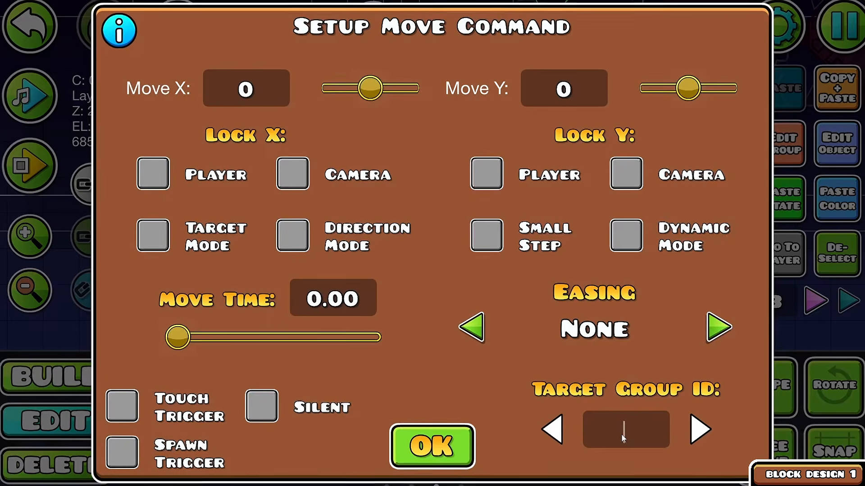
click(620, 434)
text(107)
click(617, 76)
text(-50)
click(215, 82)
text(-50)
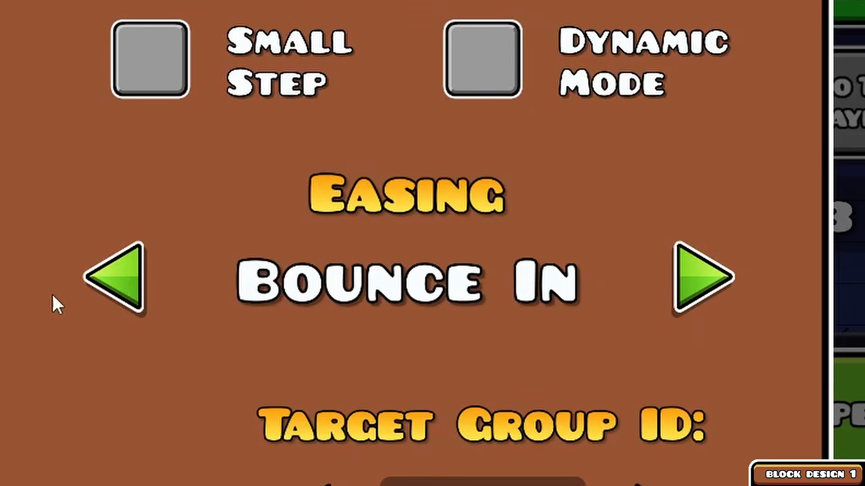
Step: Set the group 107 Move trigger's Move Y to 50, choose its easing and set the Move Time to 1.5
click(712, 326)
click(550, 92)
key(BackSpace)
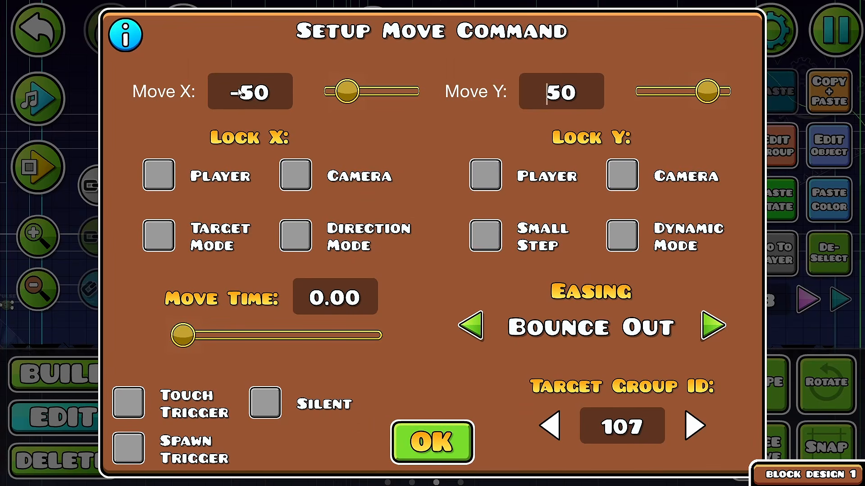
click(348, 310)
text(1.5)
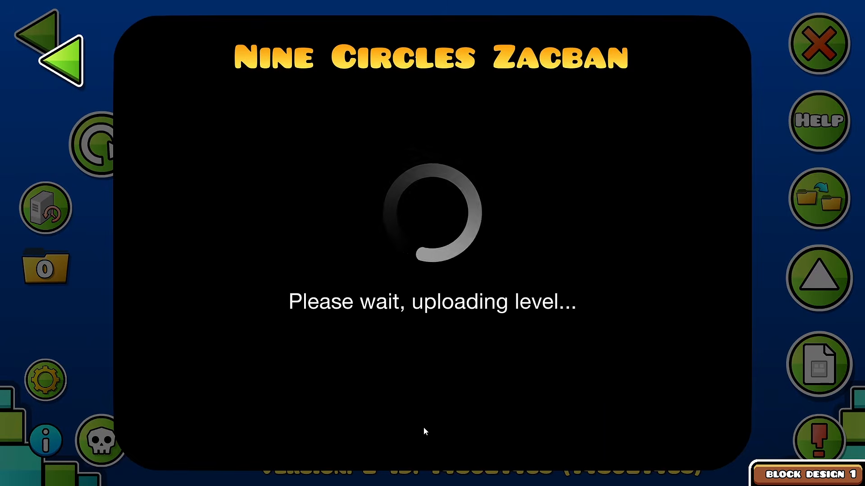
Step: Dismiss the Auto-Safe Mode notice on the level page
click(423, 428)
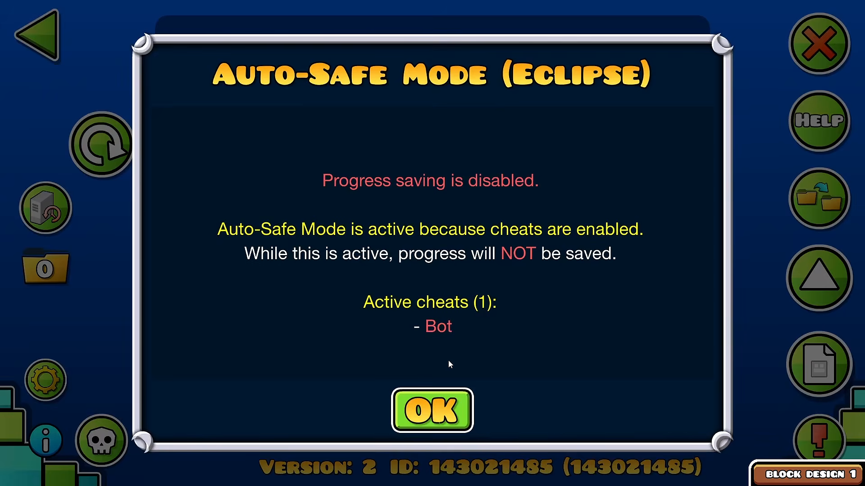
key(Escape)
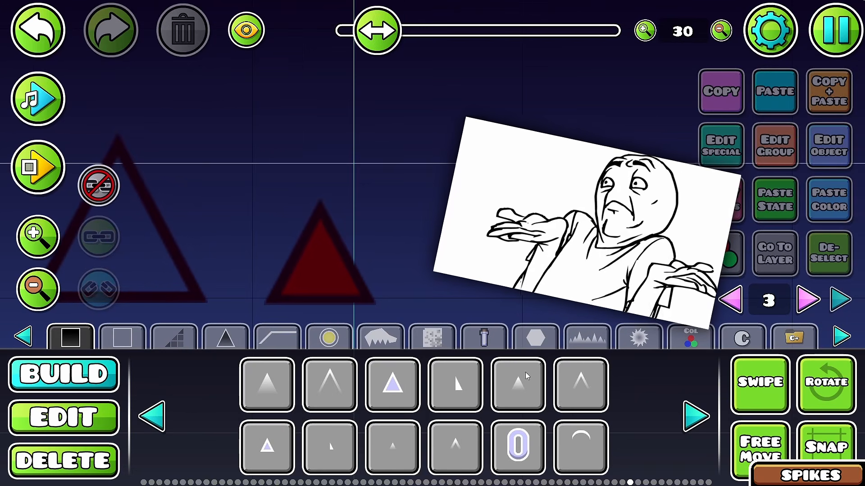
Step: Build a small glowing orange spike on editor layer 3 from layered gradient triangles and chevrons in group 107
click(389, 456)
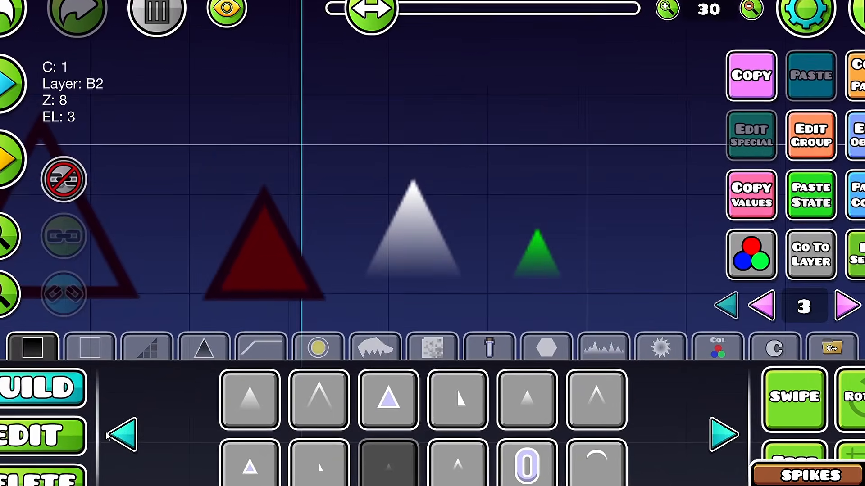
click(63, 418)
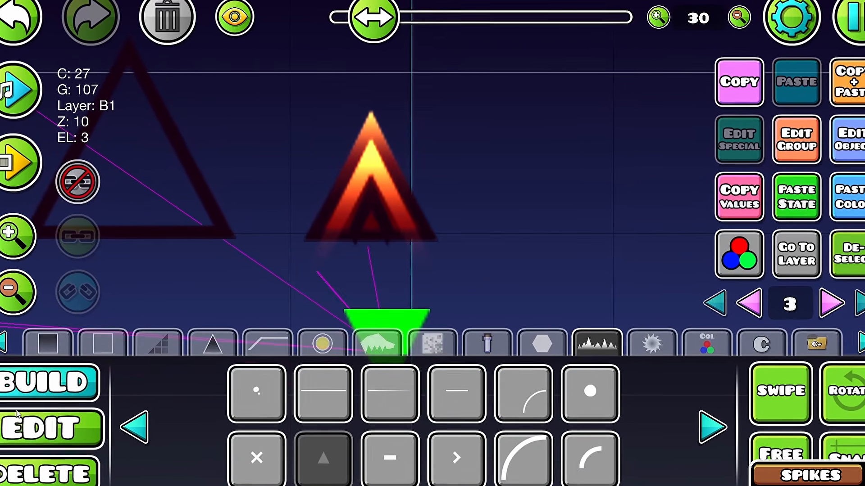
click(18, 415)
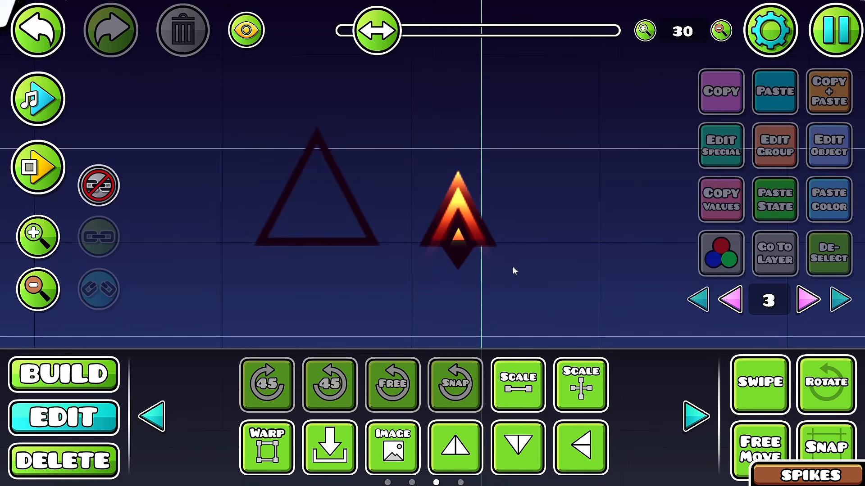
Step: Copy the small spike's glowing pieces onto the large spike outline as its tip and start shaping the dark frame below
click(466, 167)
click(466, 168)
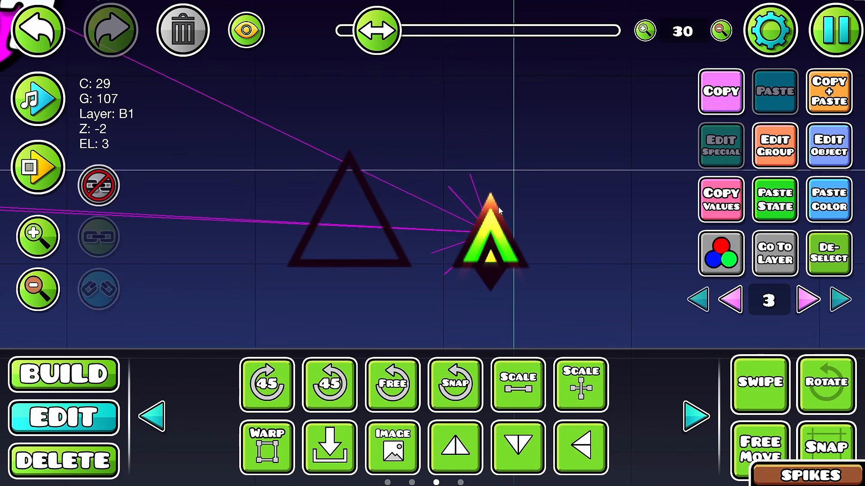
click(466, 168)
click(494, 202)
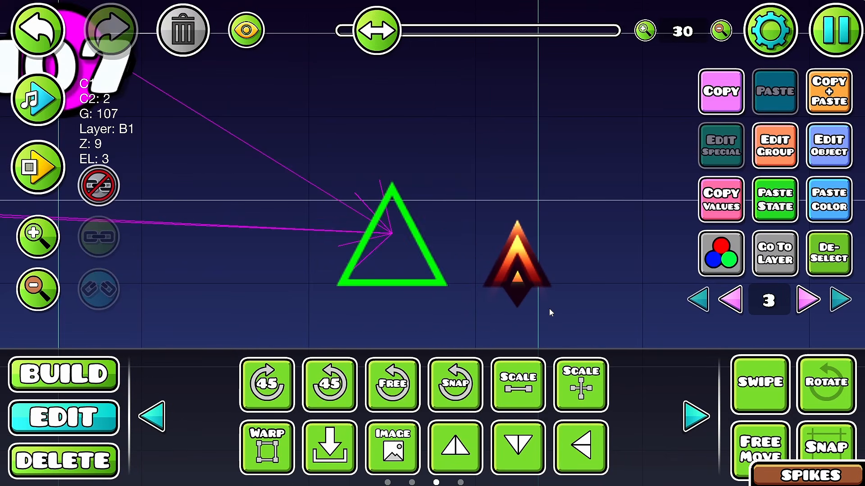
click(518, 259)
drag(522, 258, 474, 207)
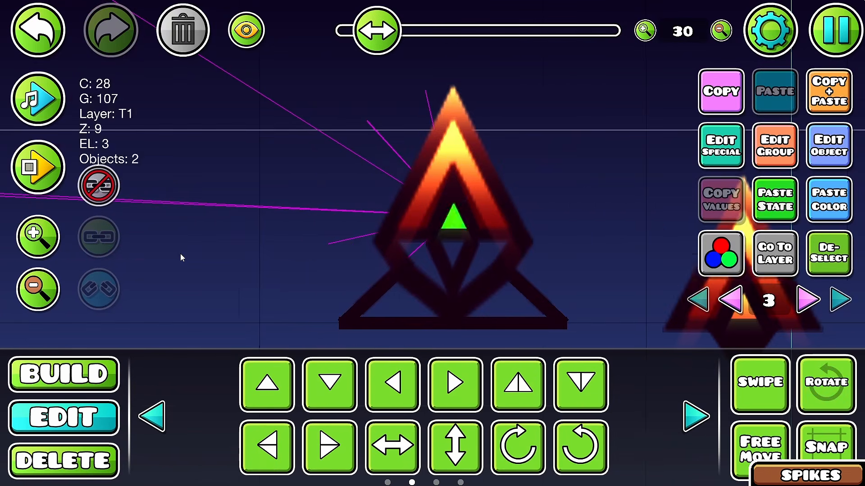
Step: Finish the large spike with a dark red base, a central glowing diamond and two small glowing peaks on channel 28
click(180, 253)
click(290, 303)
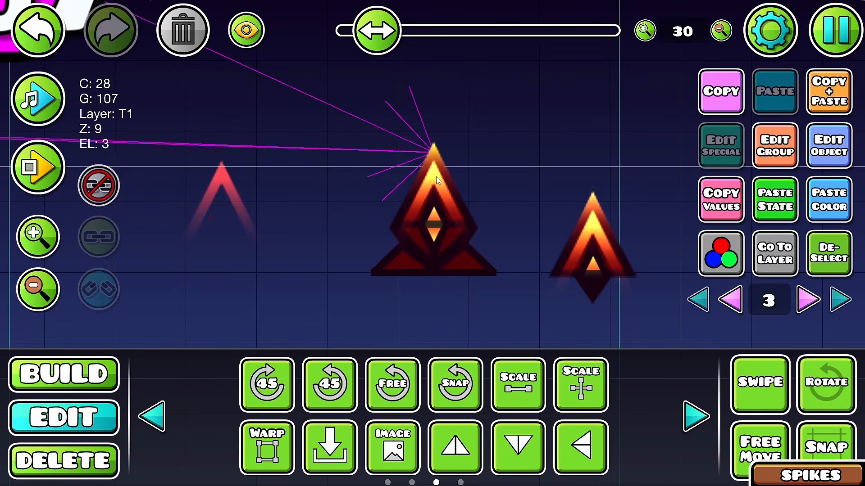
scroll(412, 273, up, 2)
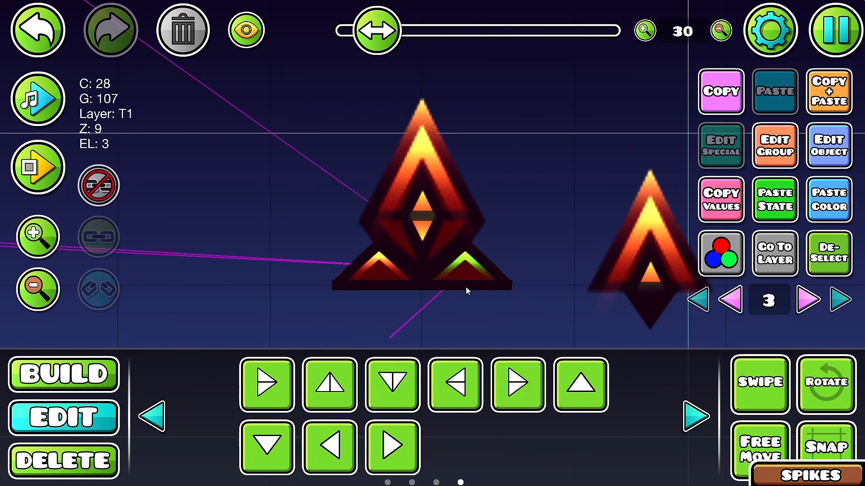
click(471, 287)
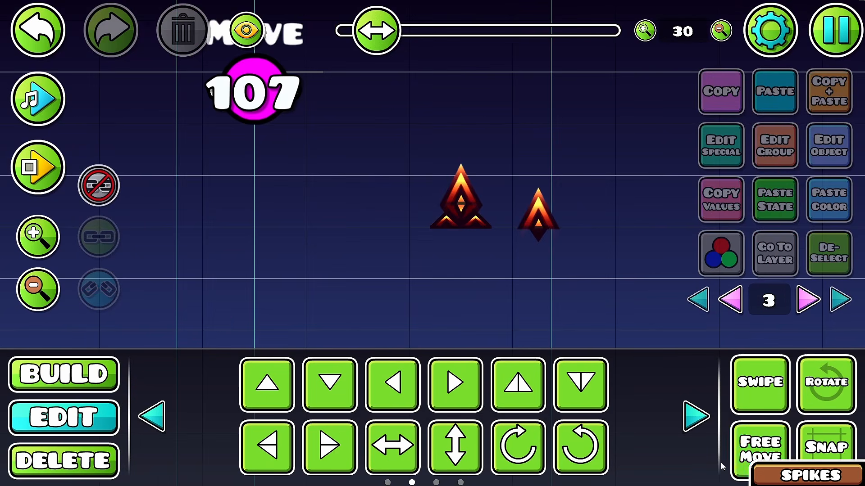
Step: Copy the finished small spike along the ground row and align a rotated copy with the slanted block's edge
click(509, 258)
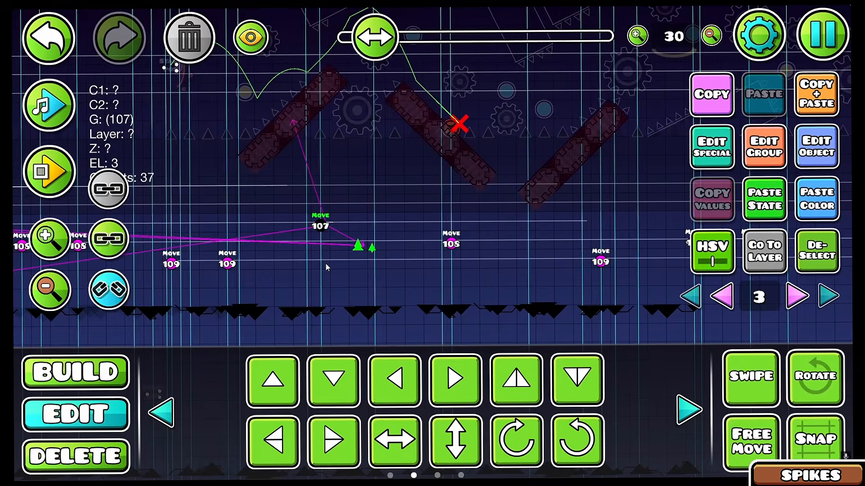
click(696, 416)
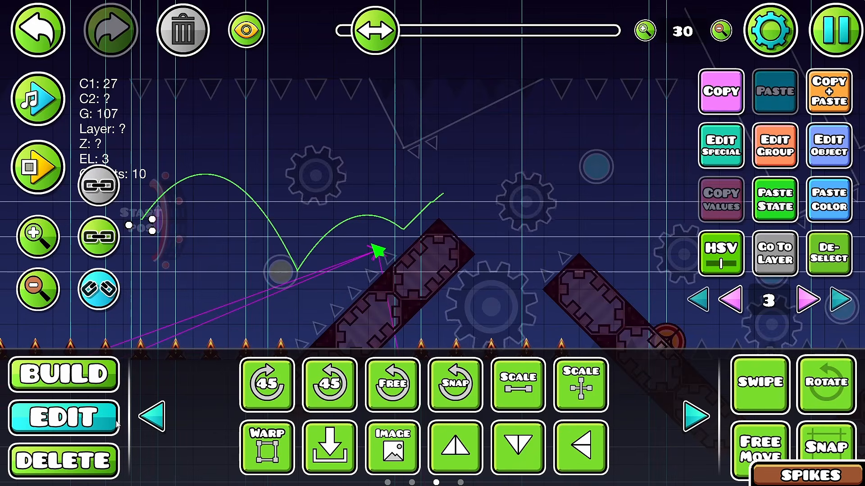
scroll(390, 264, up, 10)
key(shift+d)
key(shift+s)
key(shift+d)
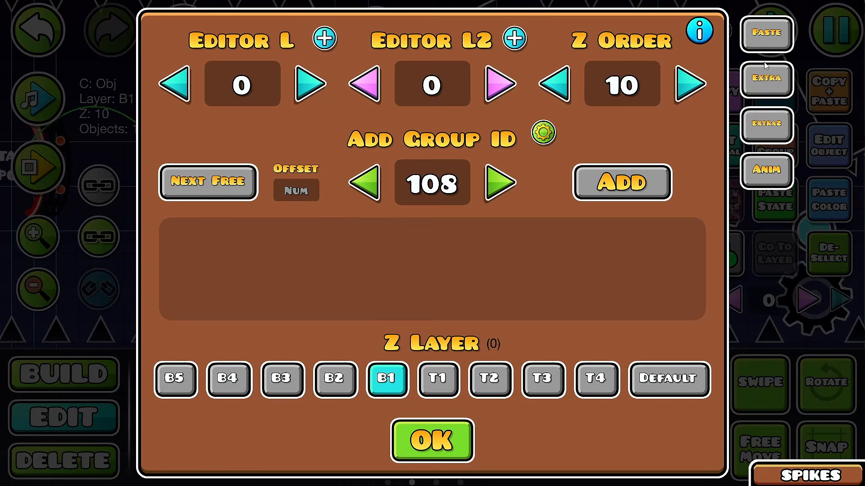
Step: Paste the glowing spike design along the slanted block's edge and switch to editor layer 0
click(766, 74)
click(386, 208)
key(Escape)
key(Escape)
click(739, 294)
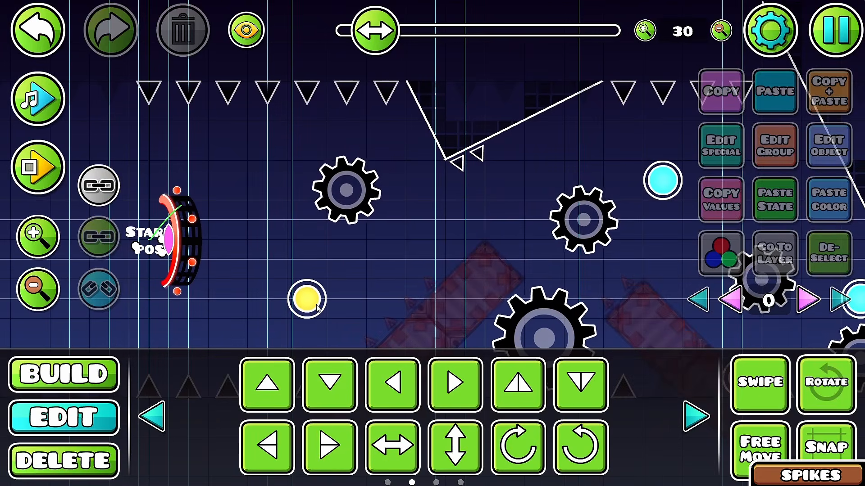
Step: Warp a curved mound shape behind the ground spikes on editor layer 8, using color channel 3, Z layer B4 and Z order 1
scroll(377, 232, down, 4)
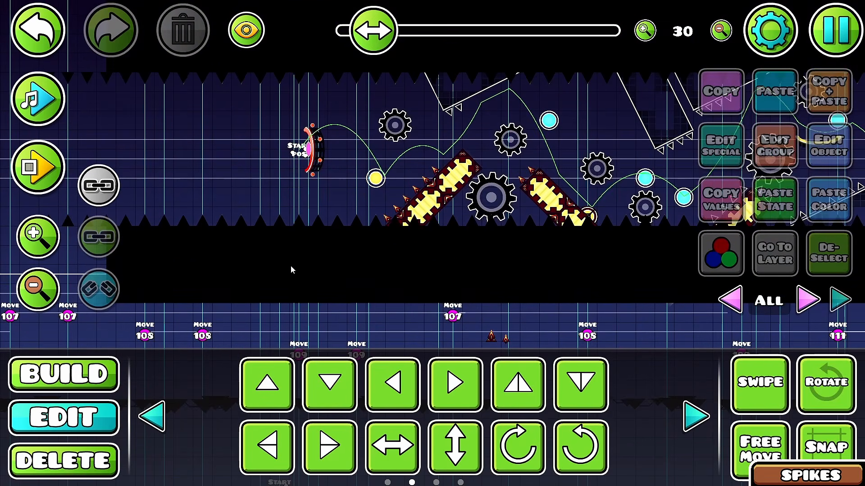
drag(291, 266, 226, 278)
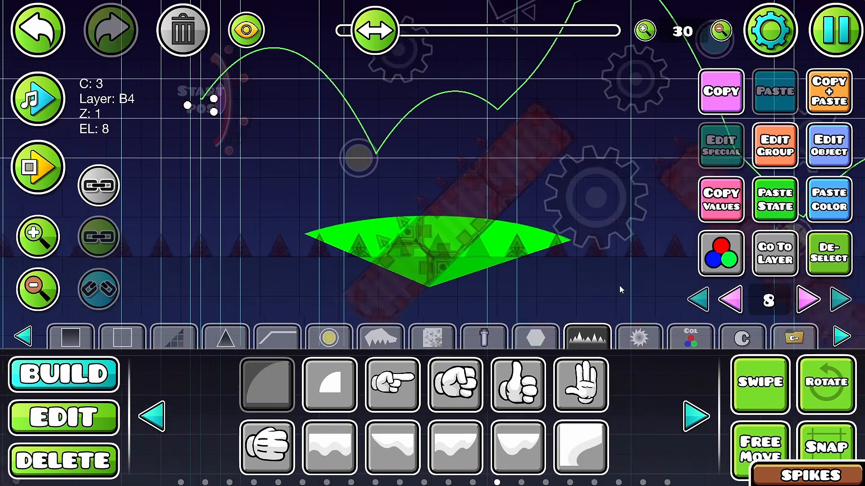
click(695, 416)
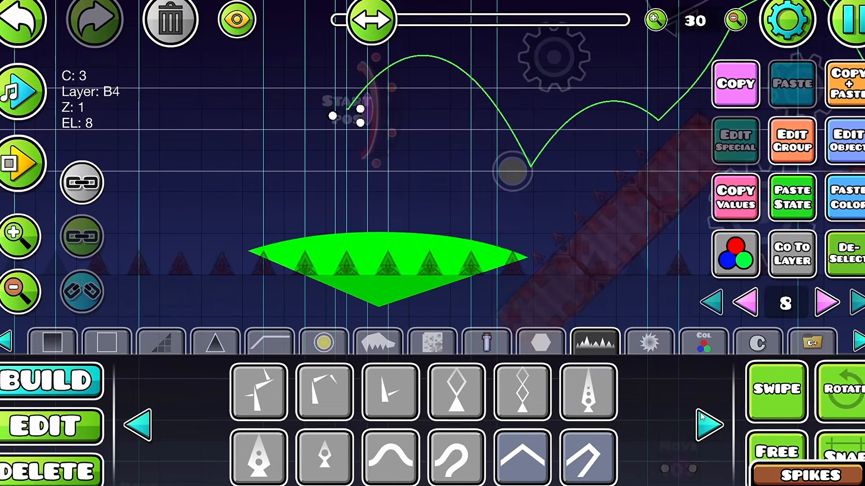
click(709, 422)
click(718, 303)
scroll(644, 180, up, 5)
scroll(626, 211, up, 2)
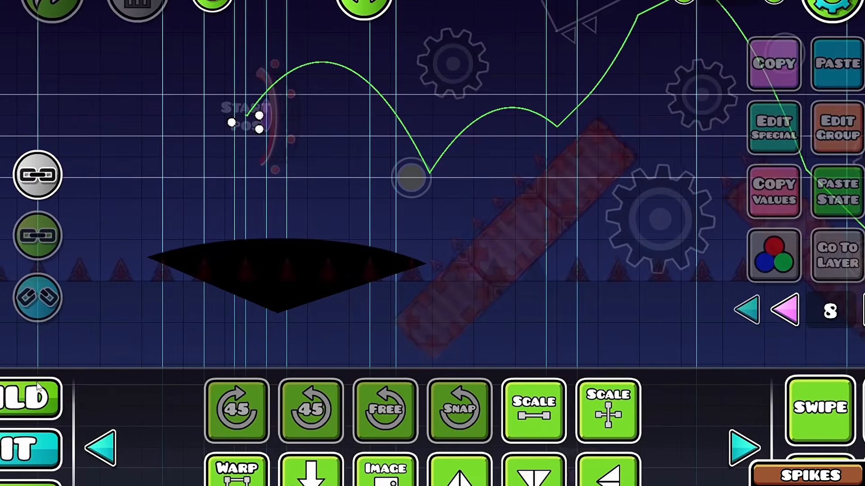
key(1)
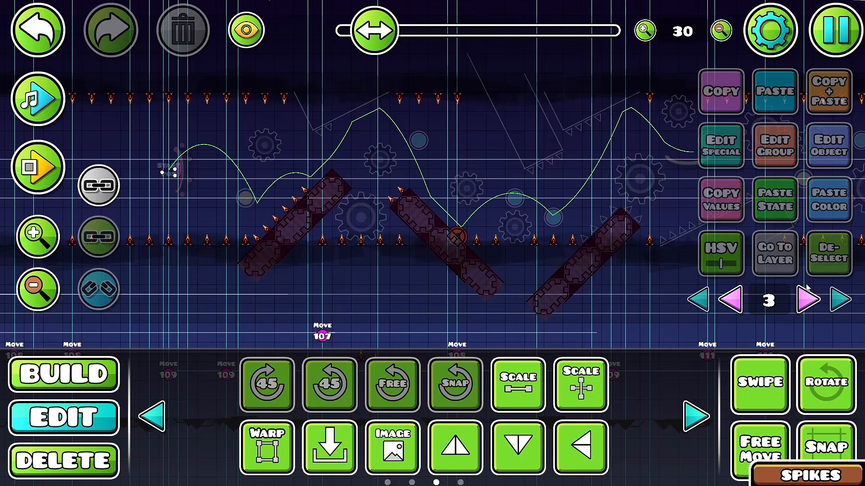
Step: Configure a Shake trigger with strength 4, interval 0, Spawn Trigger and Multi Trigger, edit its duration and paste copies in the trigger column
click(309, 105)
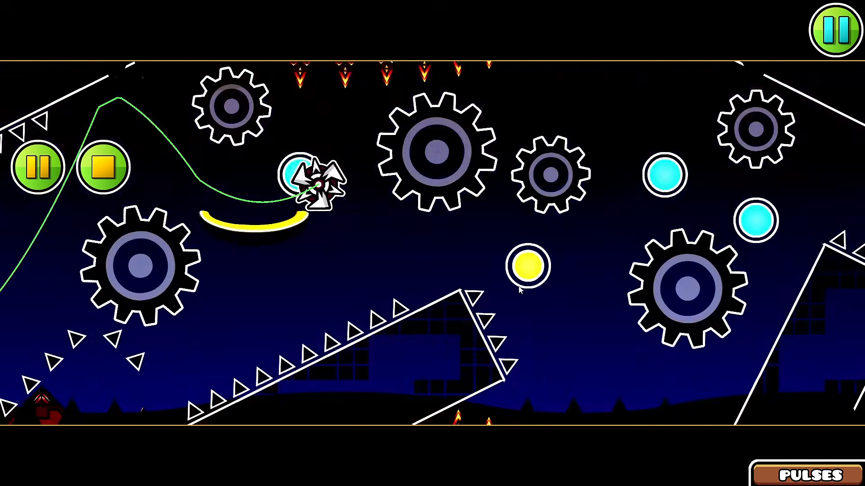
click(518, 287)
click(518, 286)
click(518, 286)
click(519, 286)
click(518, 286)
click(518, 286)
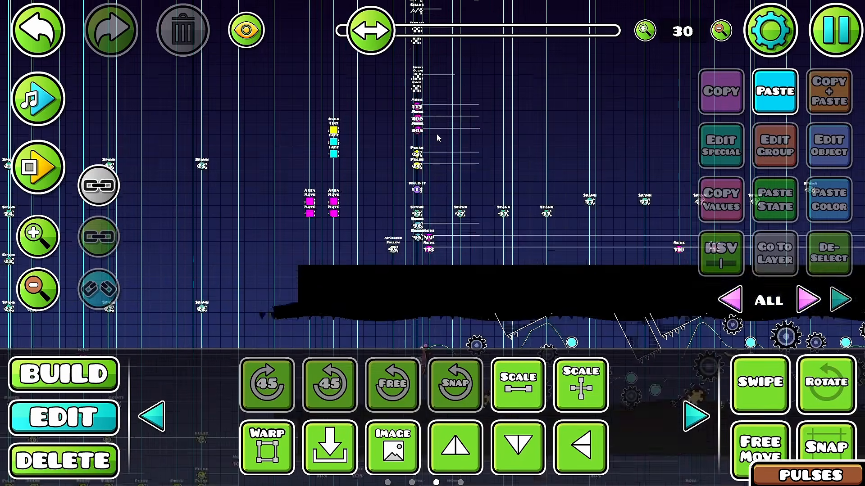
scroll(436, 135, up, 5)
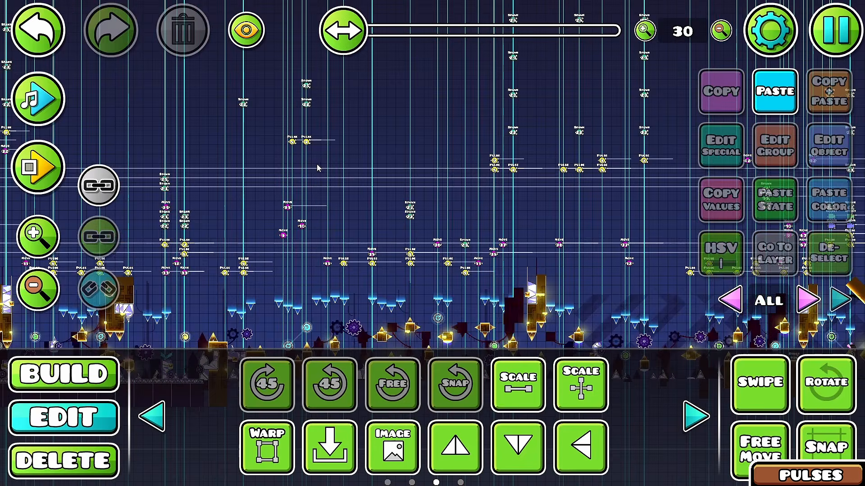
scroll(317, 167, up, 3)
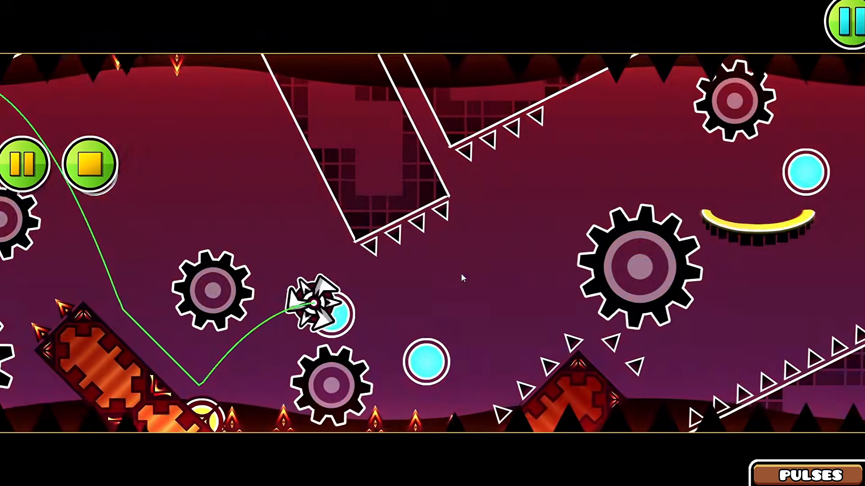
Step: Change the white background color to a fully saturated red
click(461, 273)
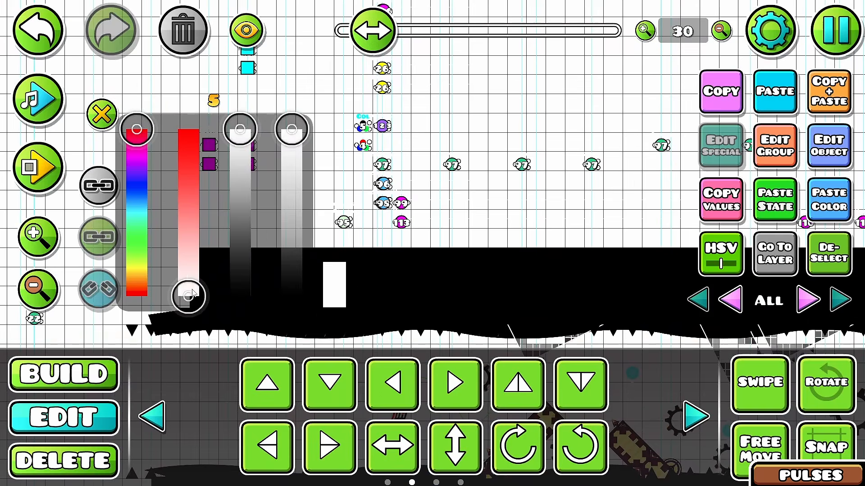
drag(193, 294, 224, 108)
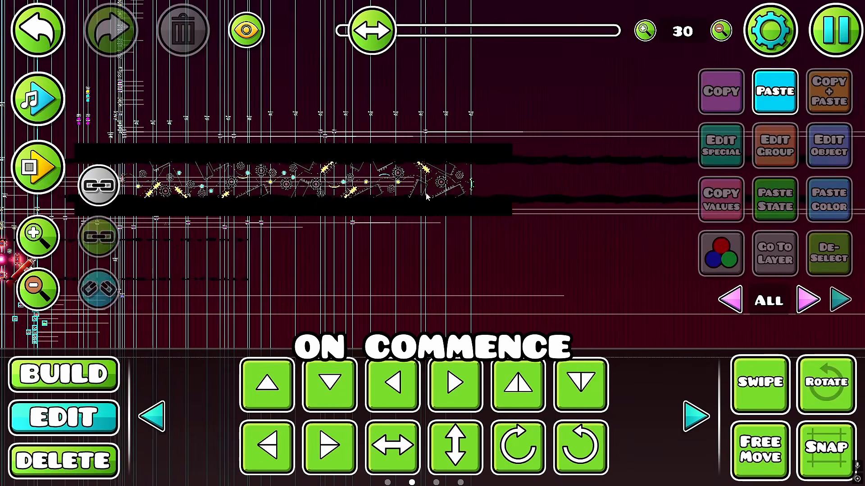
Step: Outline the slanted blocks and their spikes on editor layer 9 using color channel 32 with Blending and Copy Color
scroll(450, 215, up, 10)
drag(212, 175, 493, 240)
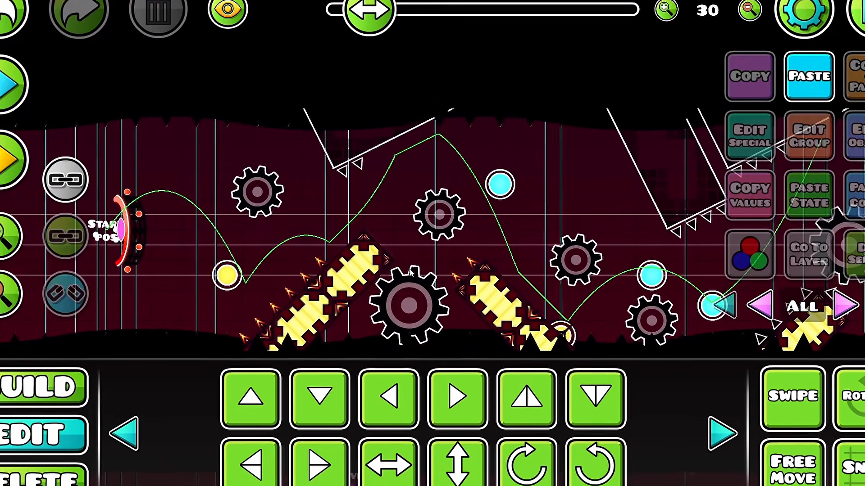
scroll(346, 252, up, 10)
click(357, 210)
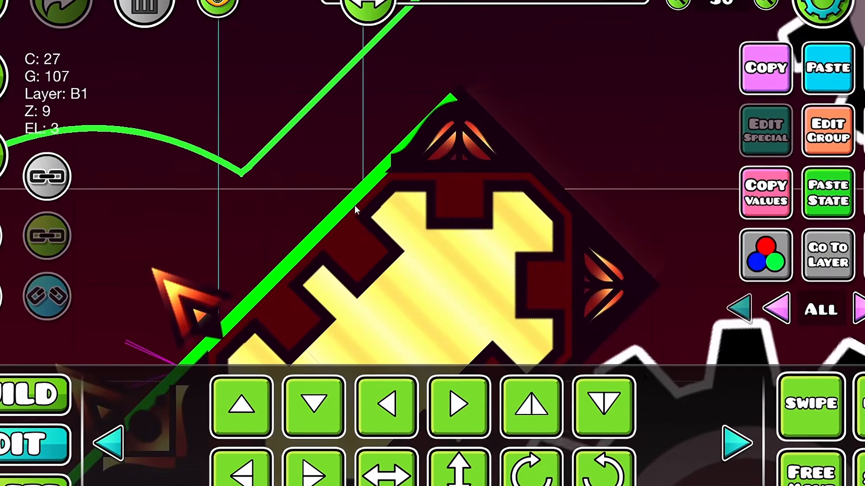
scroll(357, 210, down, 6)
click(360, 238)
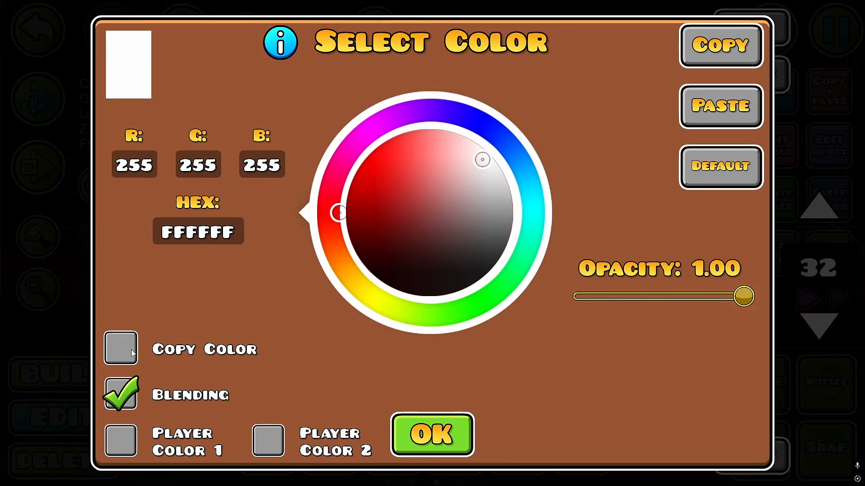
click(132, 351)
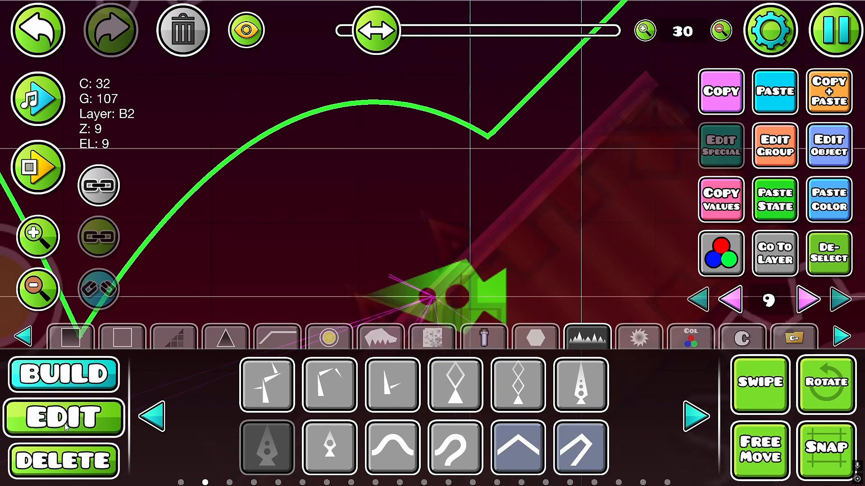
click(65, 427)
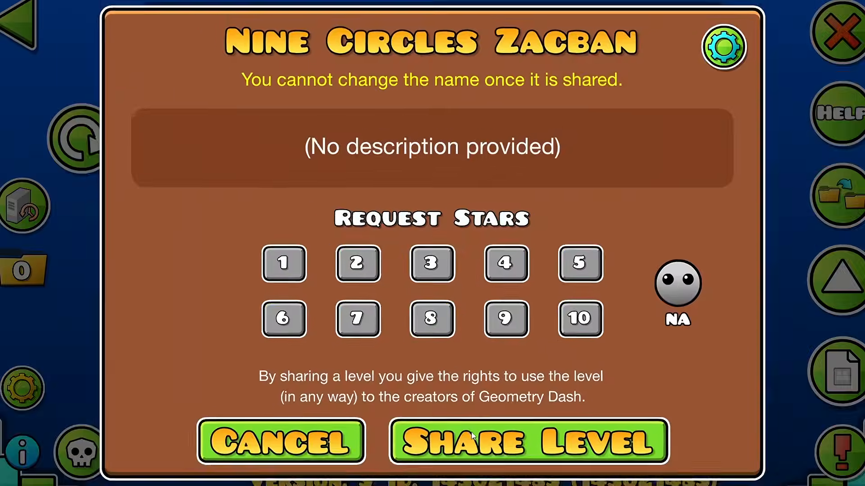
click(471, 432)
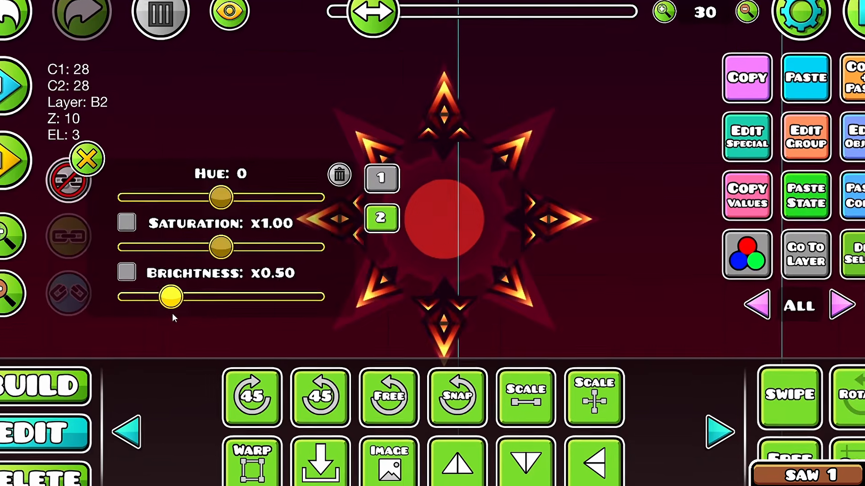
Step: Set the spiked saw's base color to channel 28 and build its center from circles, rings and a gear
drag(171, 309, 151, 316)
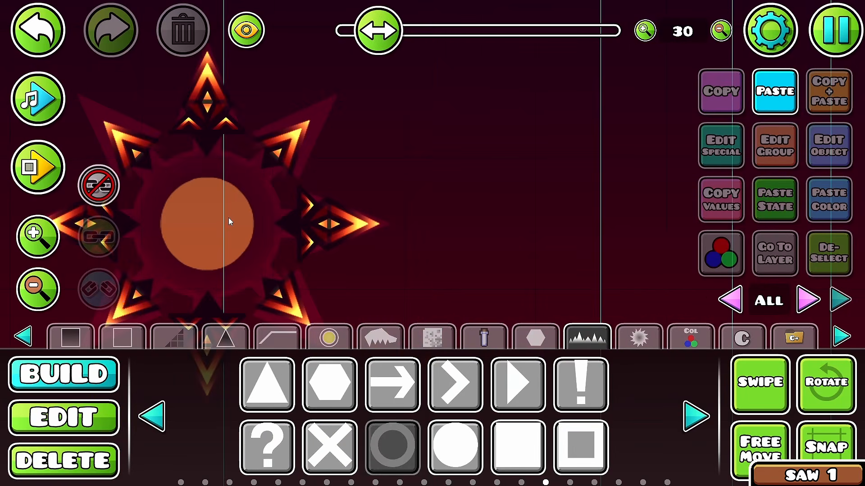
click(230, 222)
click(107, 411)
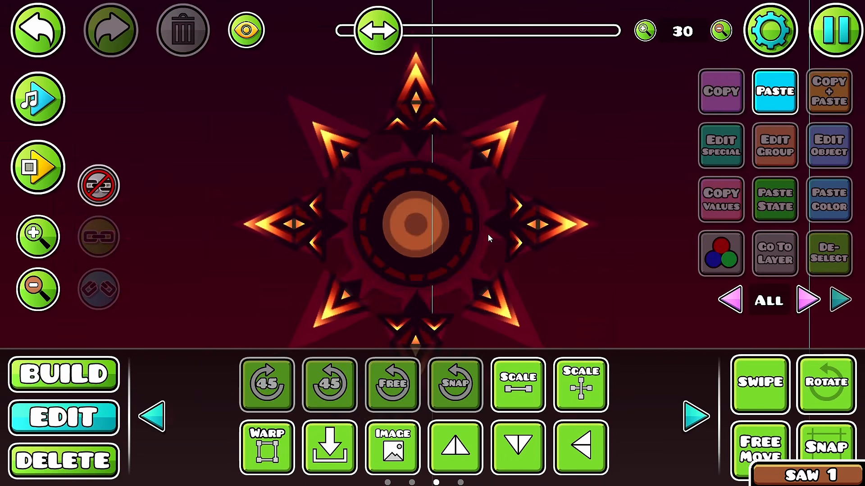
scroll(487, 234, up, 3)
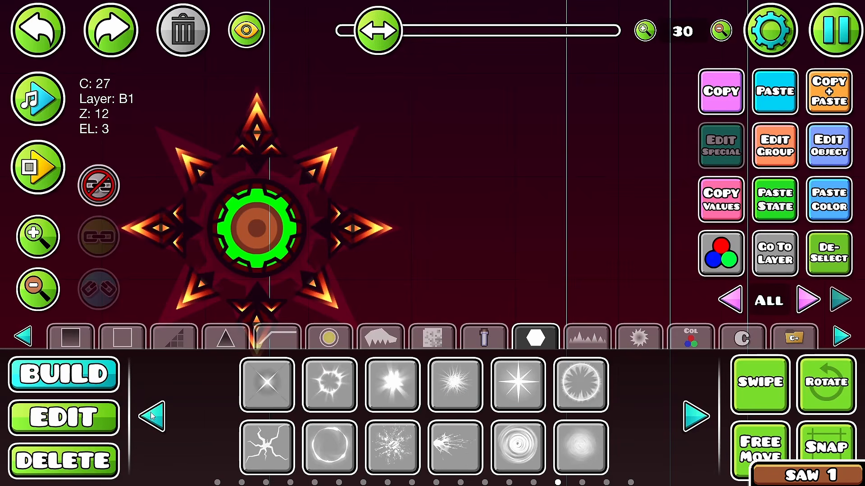
click(151, 417)
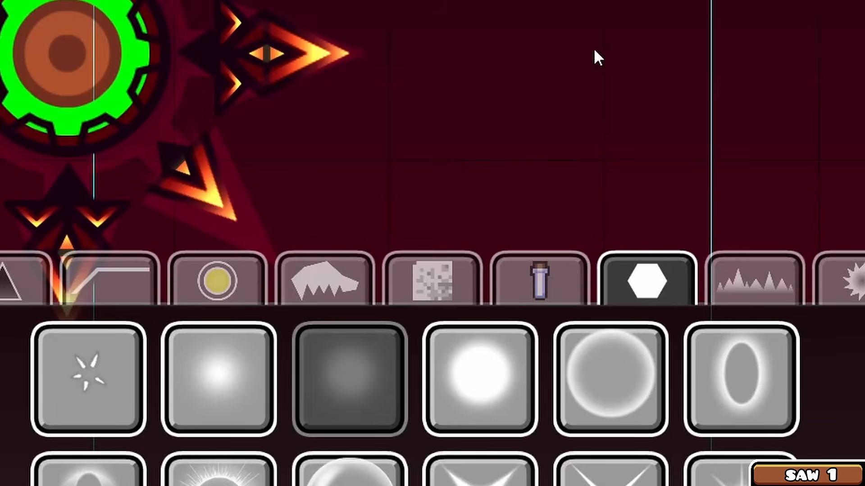
Step: Add glows in color channel 28 on Z layer T1 at the saw's center and place the saw between the slanted blocks
click(492, 54)
click(219, 379)
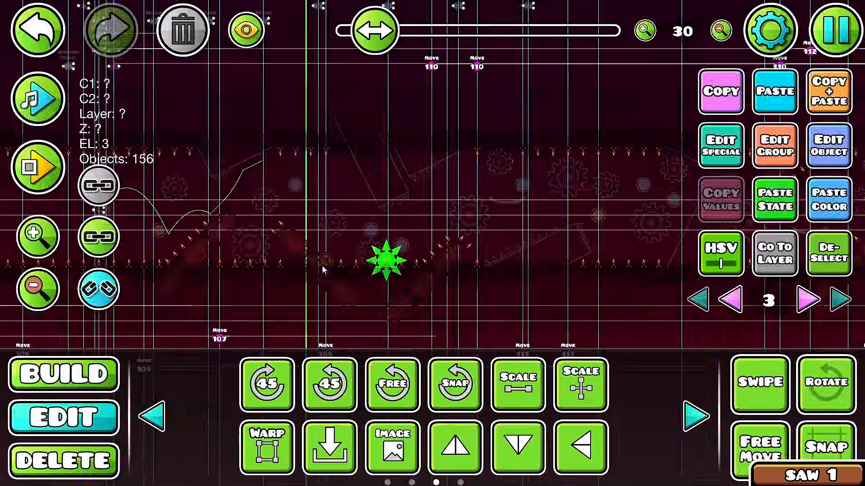
scroll(322, 265, up, 5)
key(a)
drag(306, 311, 607, 303)
key(a)
key(a)
key(a)
key(a)
key(a)
key(a)
key(a)
key(w)
key(a)
scroll(491, 235, up, 5)
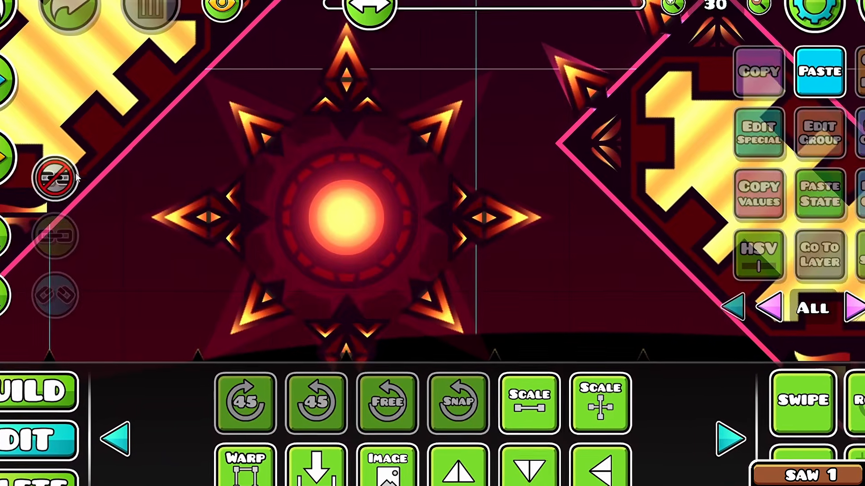
click(482, 98)
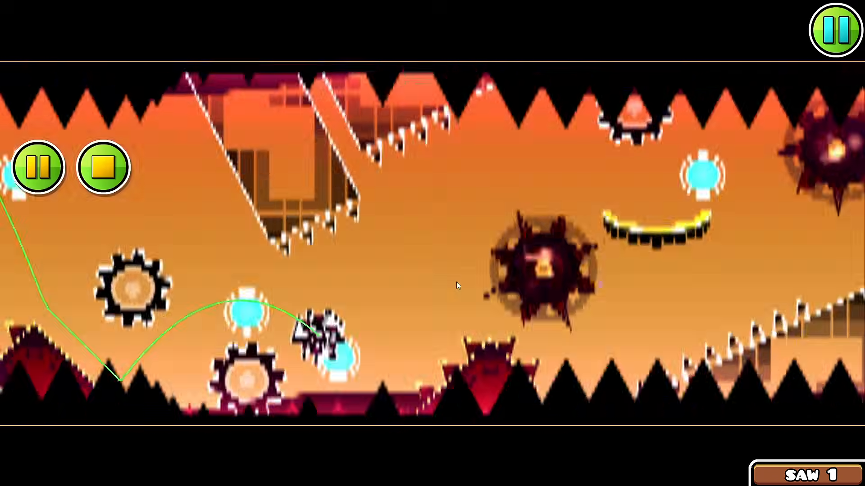
Step: Playtest the section with the spiked glowing saws among the slanted blocks and orbs
click(456, 282)
click(455, 282)
click(455, 282)
click(456, 282)
click(456, 282)
click(456, 281)
click(456, 282)
click(456, 282)
click(455, 282)
click(456, 282)
click(456, 282)
click(455, 282)
click(455, 282)
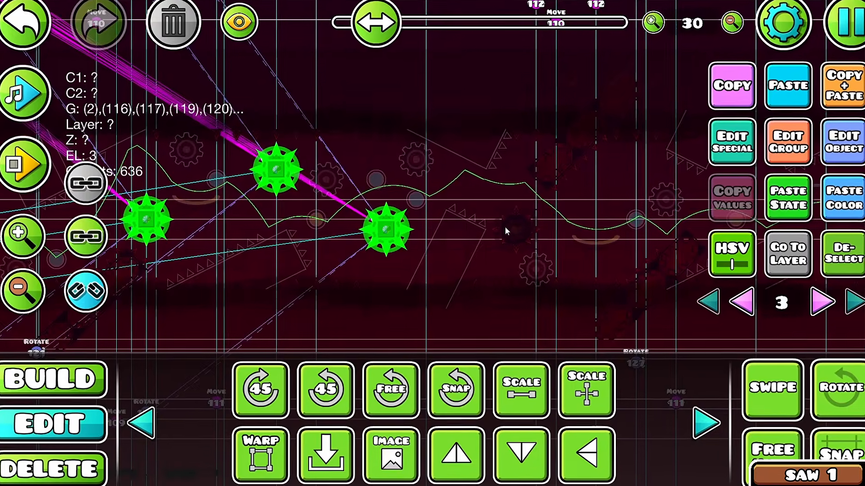
shift+click(518, 233)
drag(536, 247, 198, 263)
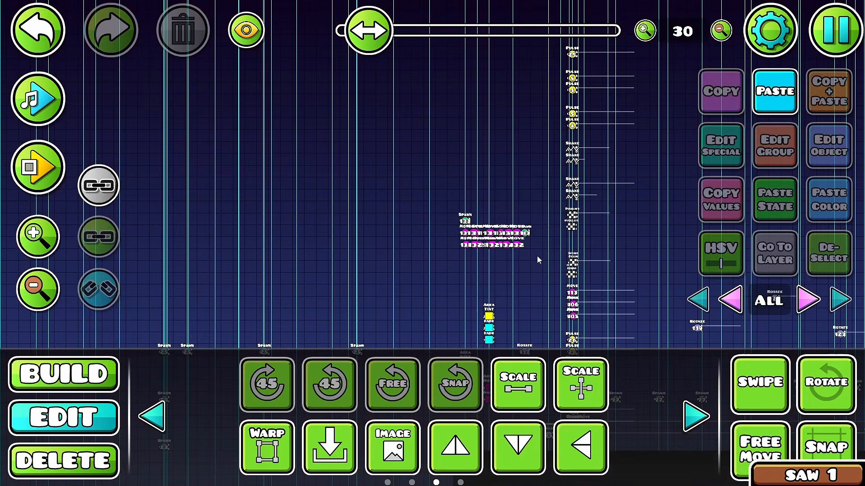
Step: Set the edited value of the selected object to 80
scroll(537, 256, up, 5)
drag(537, 255, 463, 81)
double_click(313, 298)
click(304, 95)
key(BackSpace)
key(BackSpace)
text(80)
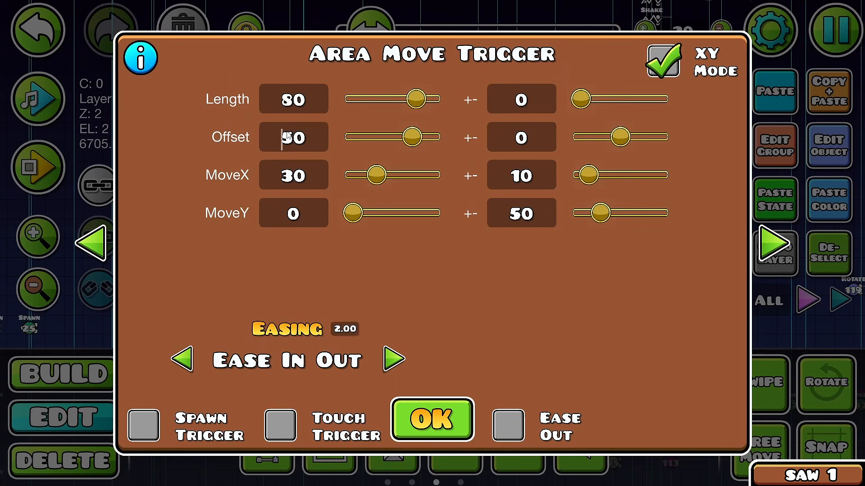
key(Delete)
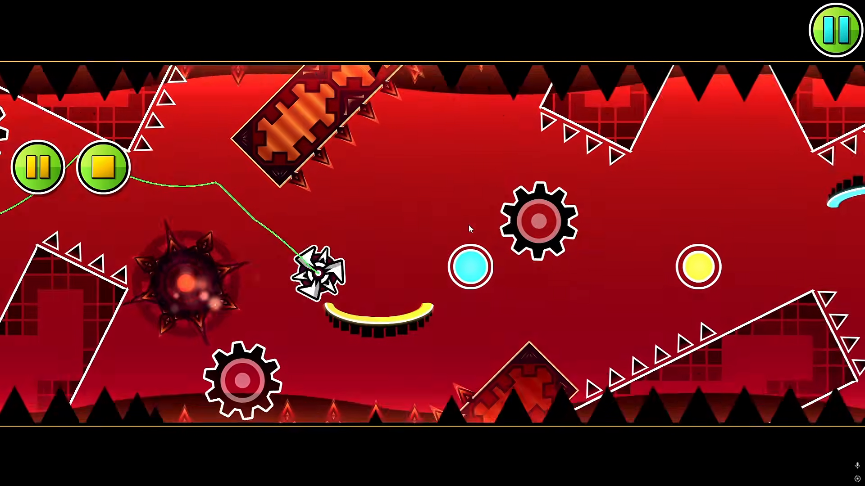
Step: Playtest the section with the spiked saws again and save the level
key(Return)
scroll(472, 229, down, 5)
drag(307, 267, 542, 288)
key(Escape)
click(391, 128)
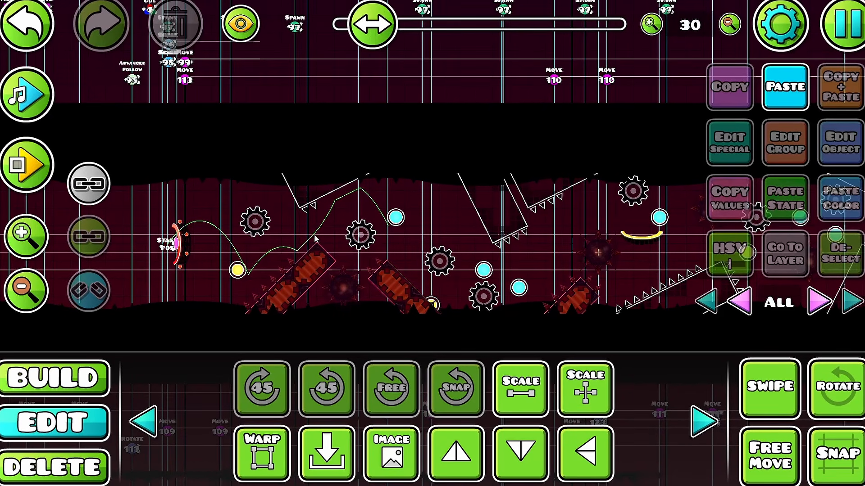
key(Escape)
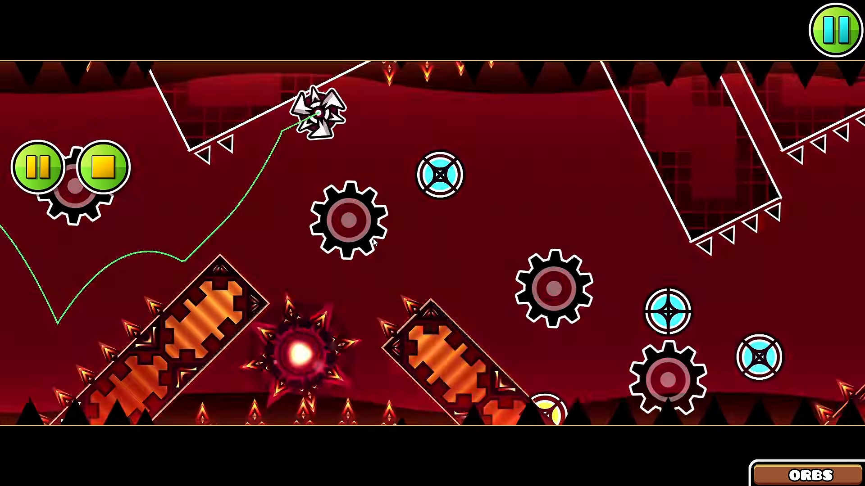
Step: Playtest the section to check the orbs
click(372, 238)
click(373, 239)
click(373, 239)
click(373, 238)
click(373, 238)
click(372, 242)
click(373, 242)
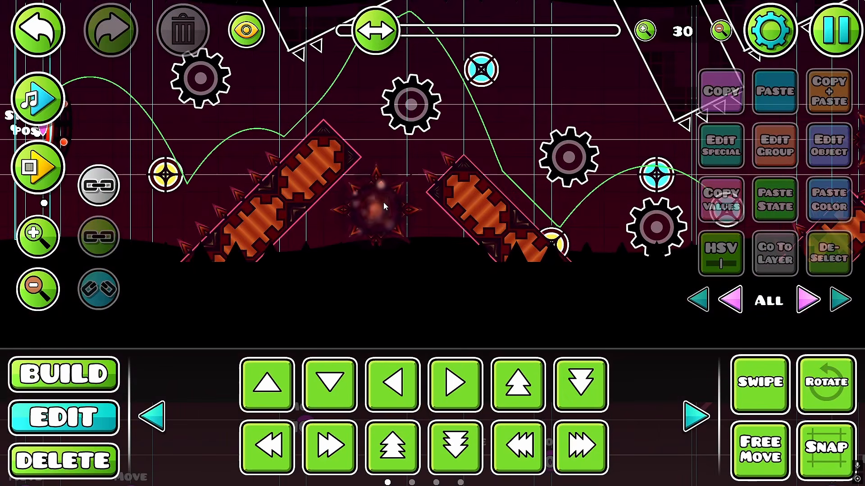
Step: Turn a copy of the plain gear into a red saw and add a color channel 29 ring scaled to 0.610 on Z layer B1
drag(384, 202, 368, 280)
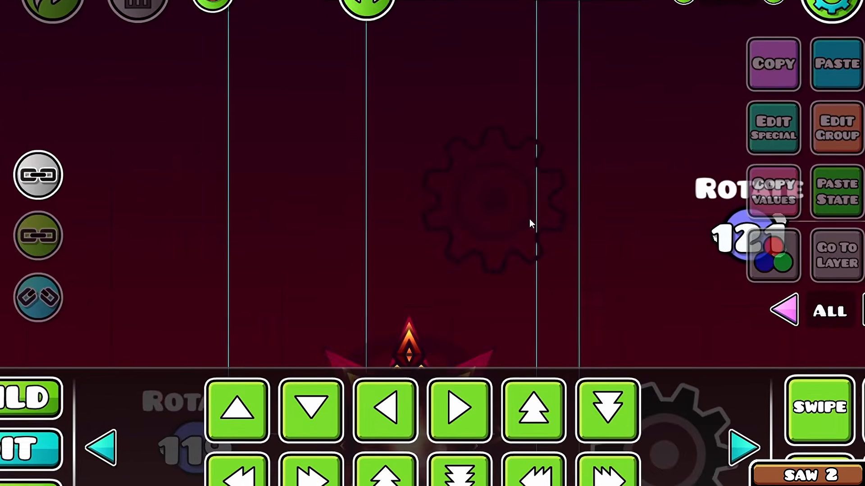
click(513, 224)
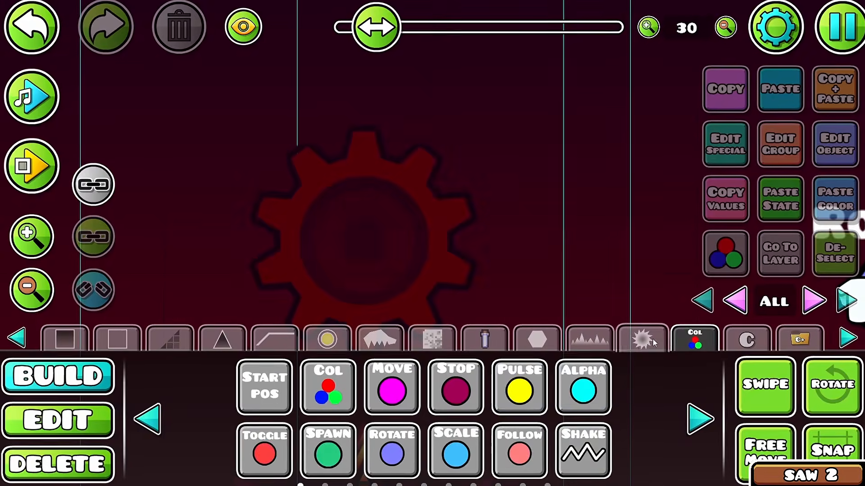
click(132, 425)
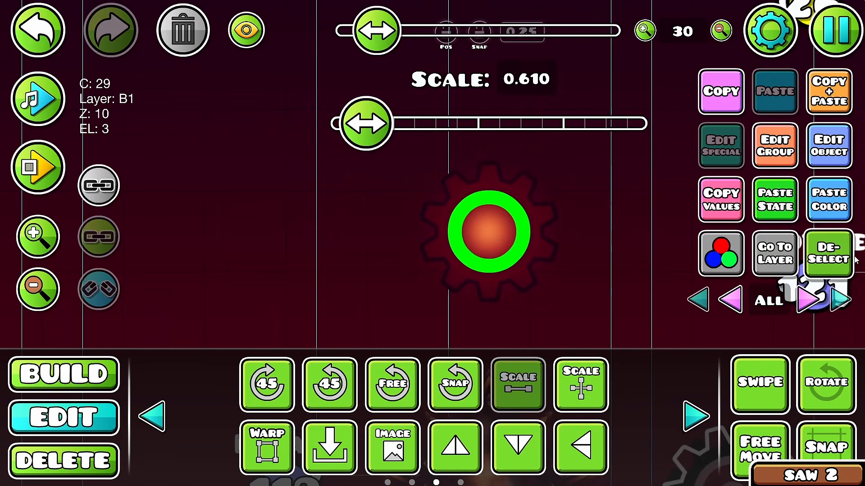
click(849, 259)
click(123, 455)
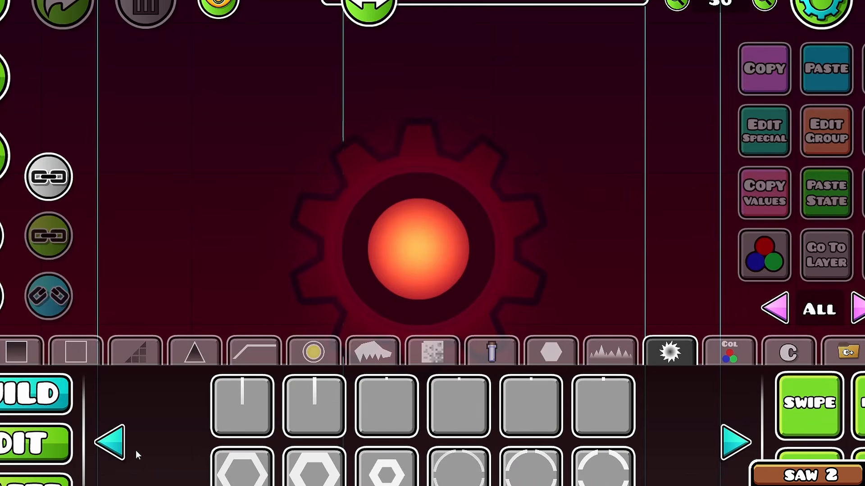
click(127, 449)
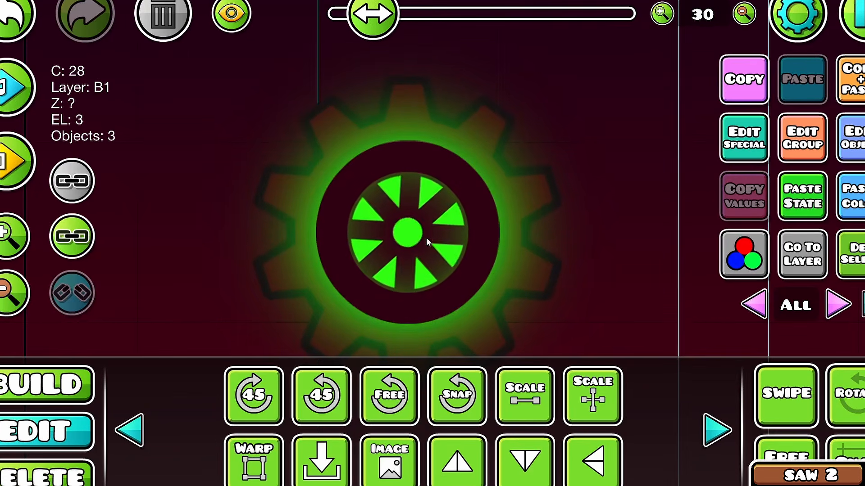
Step: Set the Z layer of the saw's color channel 28 glow pieces to T1
click(427, 237)
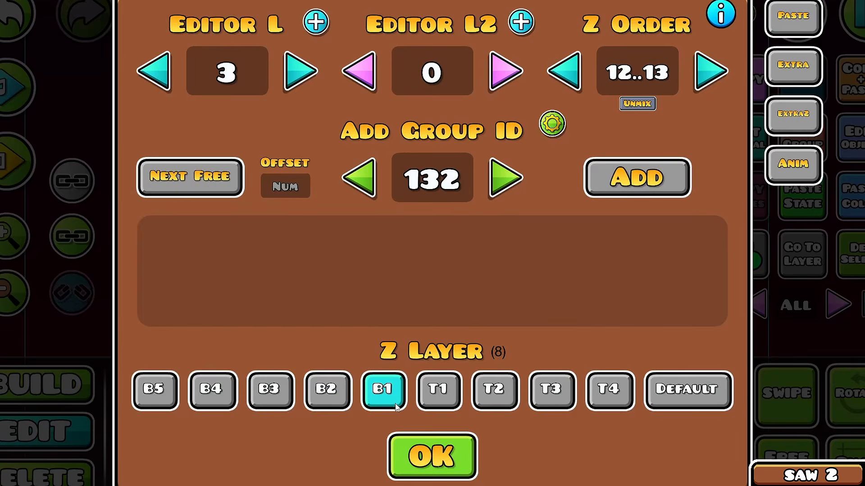
click(438, 390)
click(431, 456)
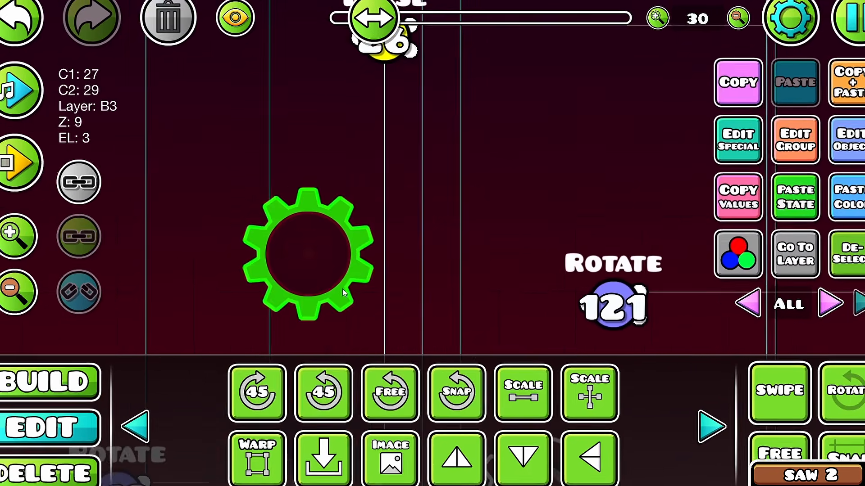
Step: Overlay the saw with a gear using color channel 26 for both colors, on Z layer T2 with Z order 10
click(345, 280)
click(345, 270)
click(351, 270)
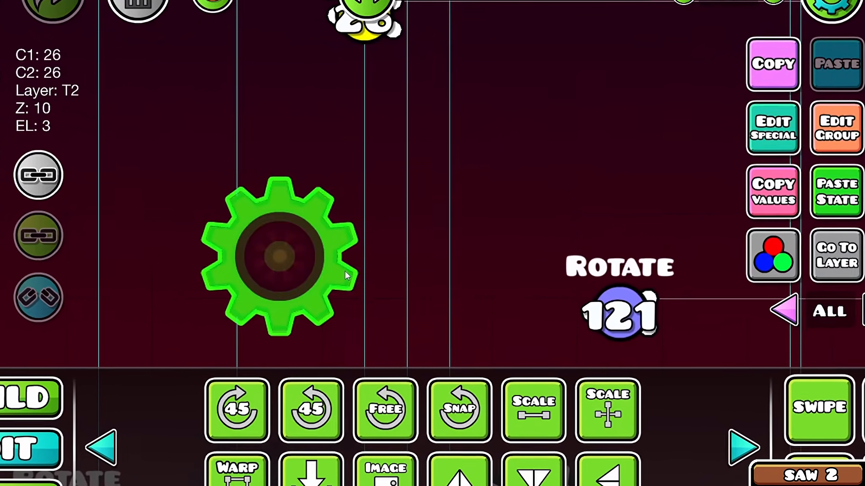
click(354, 261)
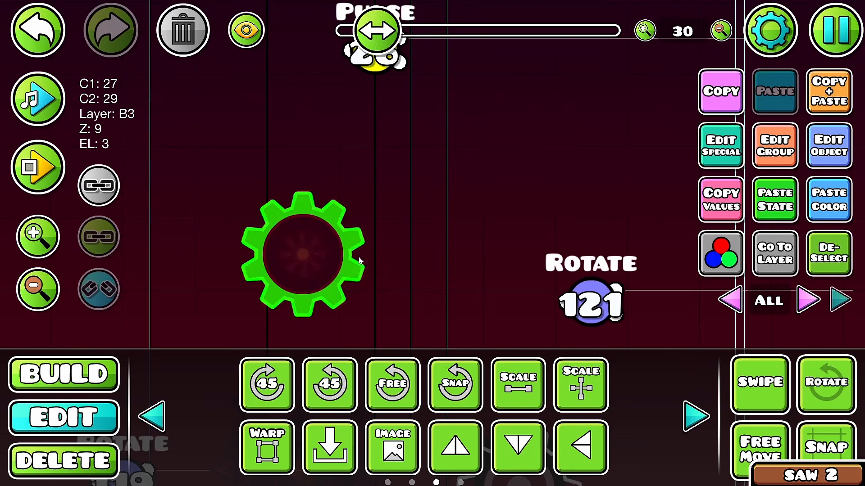
click(355, 231)
drag(342, 210, 411, 185)
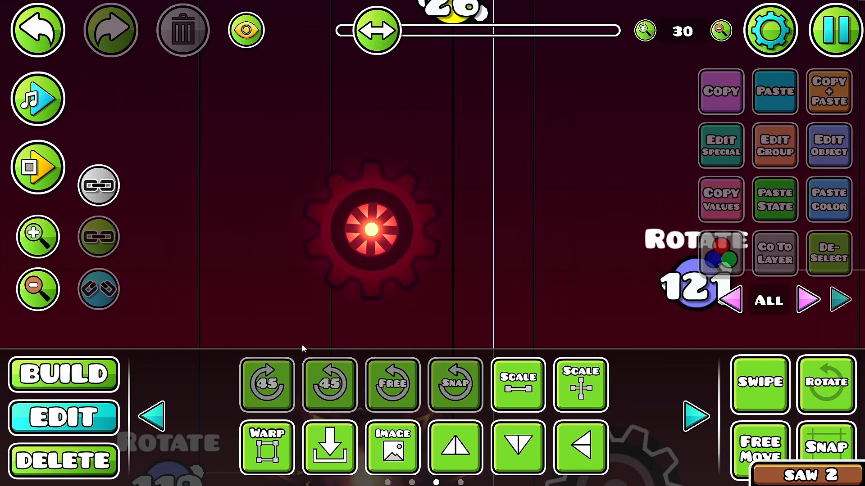
Step: Link all pieces of the red gear saw and assign them group ID 137
click(95, 381)
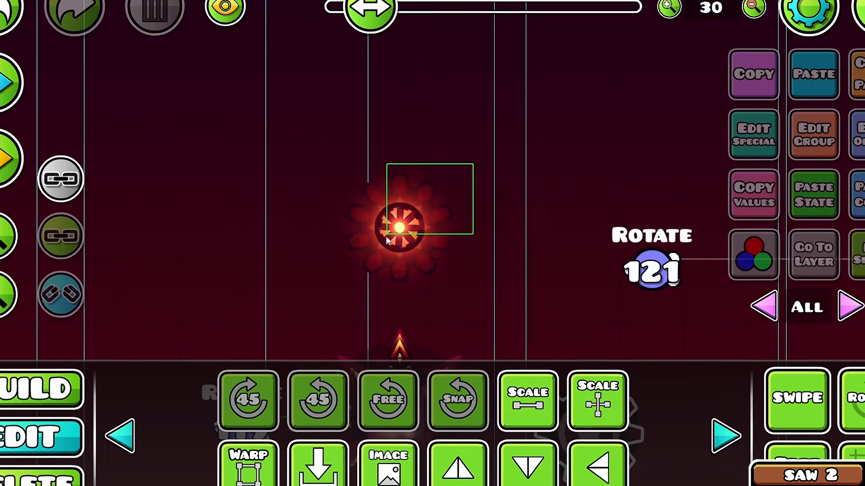
drag(388, 232, 376, 245)
click(63, 237)
click(814, 135)
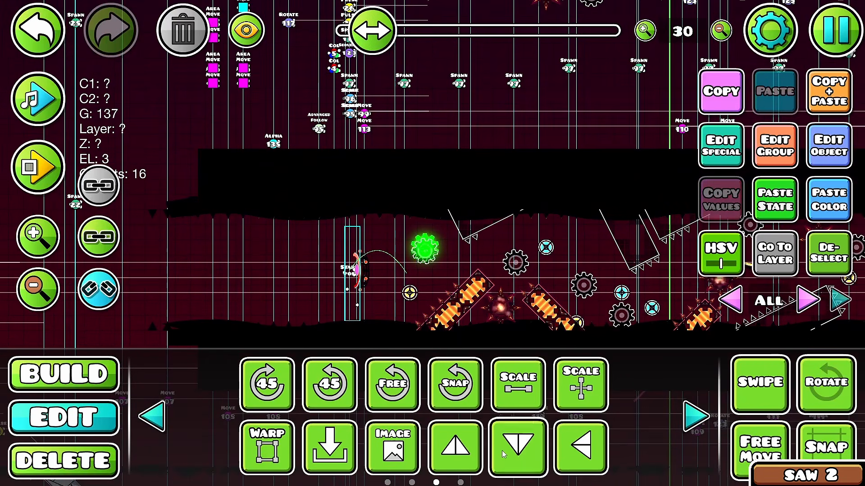
Step: Move the linked gear saw within the trigger area to beside the Rotate 119 trigger
scroll(444, 309, up, 5)
drag(444, 309, 529, 68)
drag(360, 271, 500, 162)
click(426, 305)
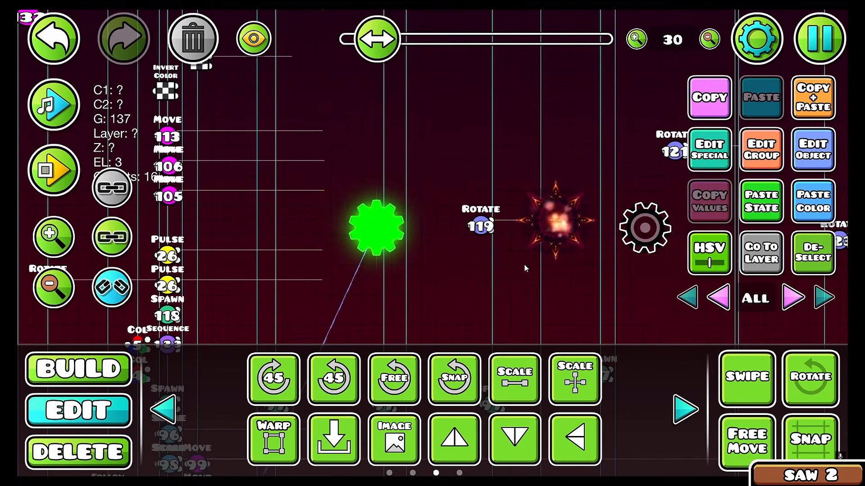
Step: Adjust the saw's back piece on Z layer B3 to color channel 28 with hue -11, saturation x1.42 and brightness x0.78
click(556, 221)
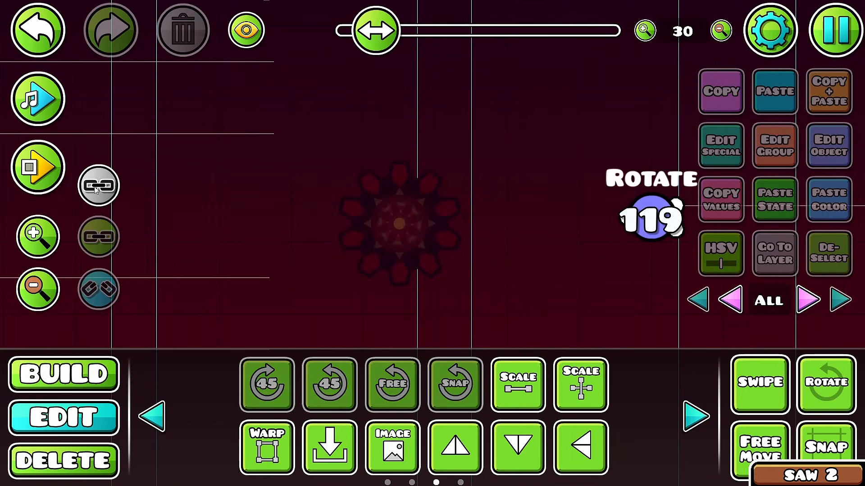
click(442, 197)
click(440, 195)
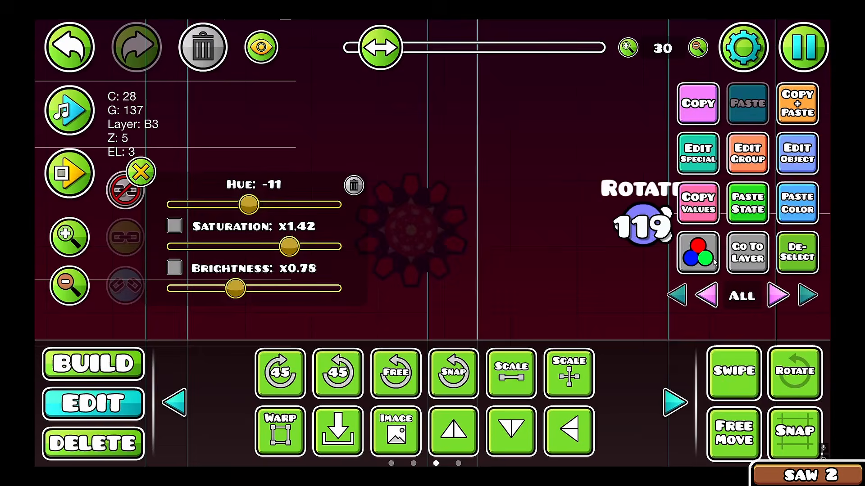
click(356, 182)
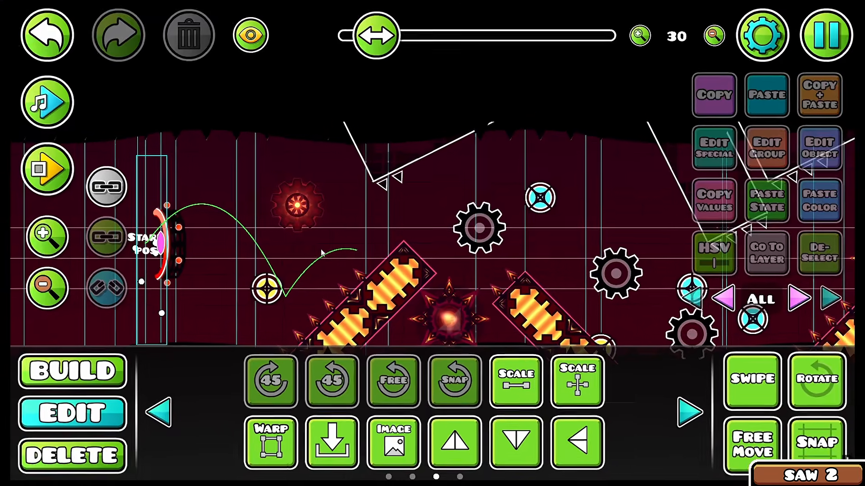
Step: Place copies of the glowing gear saw over the plain gears around the slanted blocks and playtest them
click(291, 202)
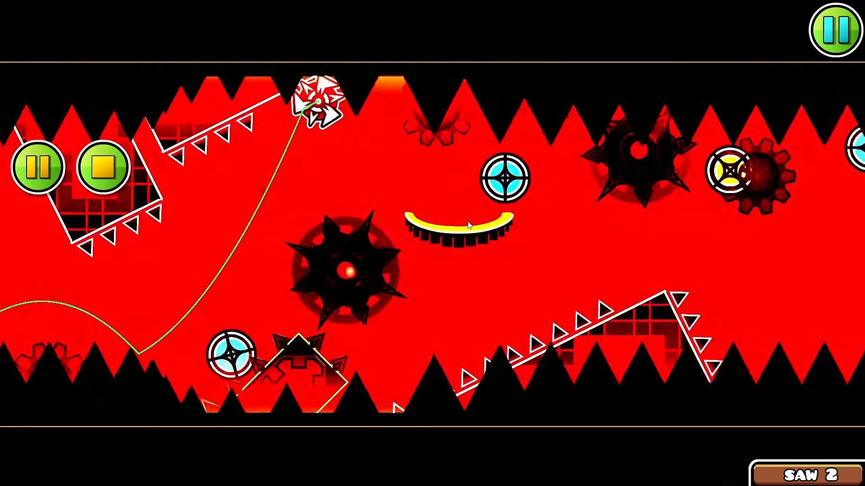
click(468, 222)
click(468, 222)
click(468, 222)
click(468, 222)
click(467, 222)
click(467, 221)
click(467, 222)
click(468, 222)
click(468, 222)
click(468, 222)
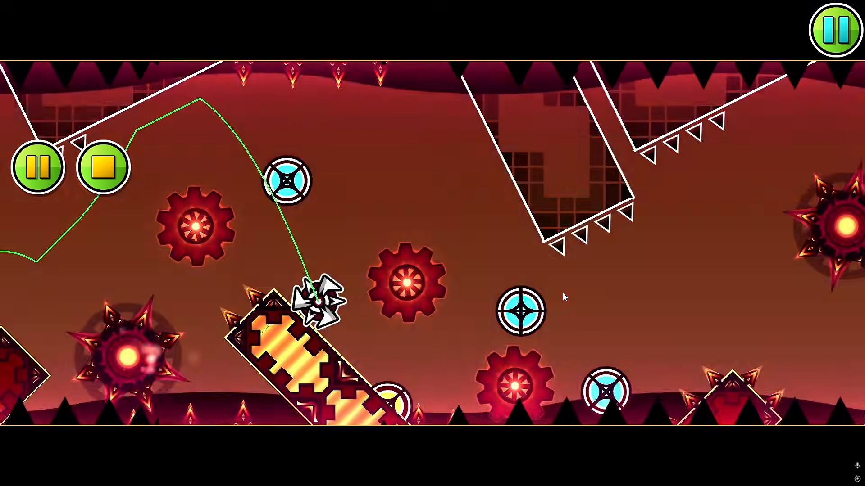
Step: Playtest the section once more with the red gear saws in place
click(563, 292)
click(563, 292)
click(563, 293)
click(563, 293)
click(563, 293)
click(563, 293)
click(563, 292)
click(562, 293)
click(563, 293)
click(563, 292)
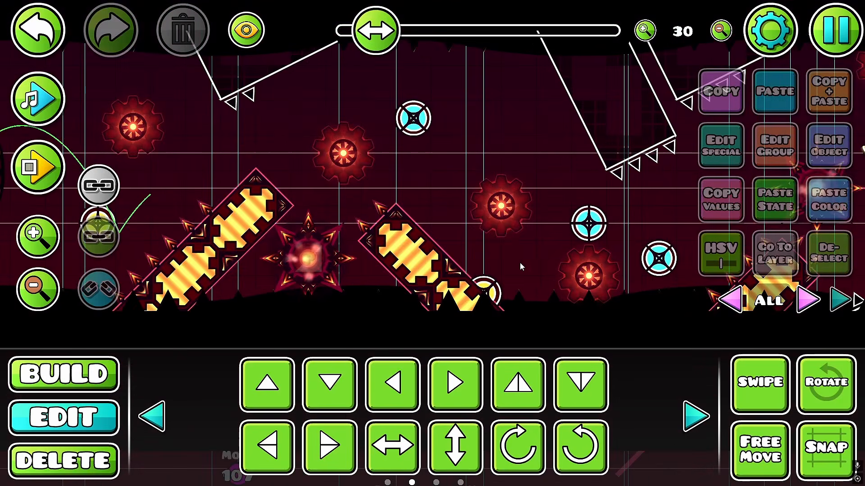
Step: Copy the outline bars from the first slanted ceiling block and align them with the edges of the next one on editor layer 9
drag(517, 263, 404, 288)
scroll(509, 117, down, 5)
scroll(399, 163, up, 8)
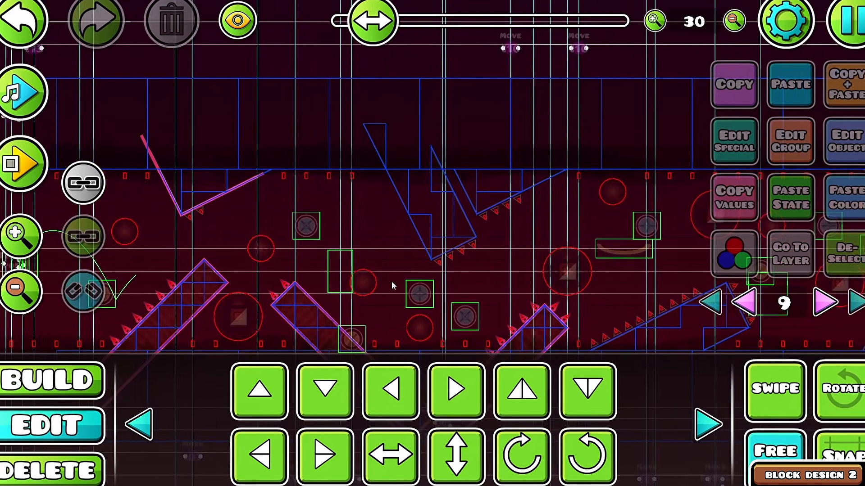
drag(391, 281, 586, 263)
scroll(400, 153, up, 5)
click(327, 195)
key(d)
key(d)
key(d)
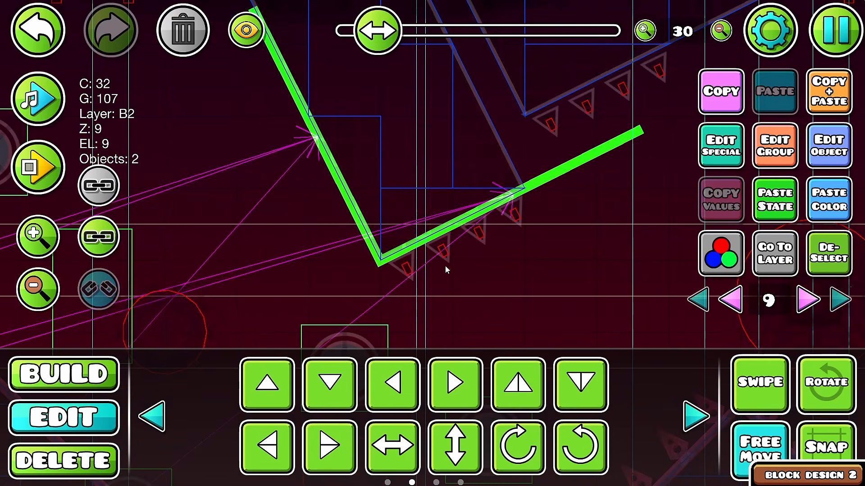
key(alt+d)
scroll(581, 234, up, 2)
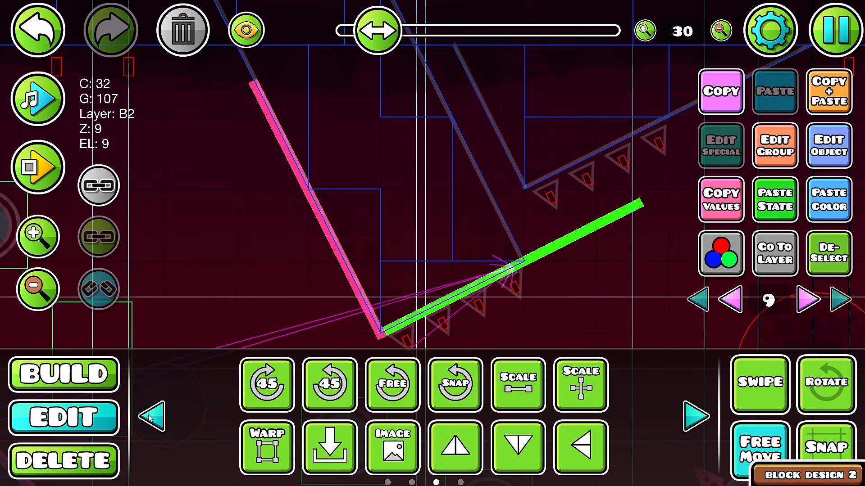
scroll(517, 269, up, 4)
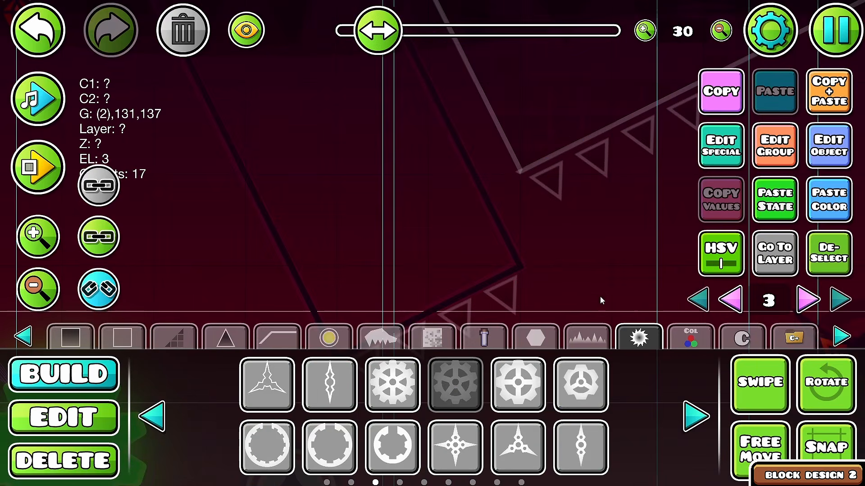
Step: Place a curved wave decoration piece beside the middle slanted ceiling block on editor layer 3
click(118, 253)
click(587, 337)
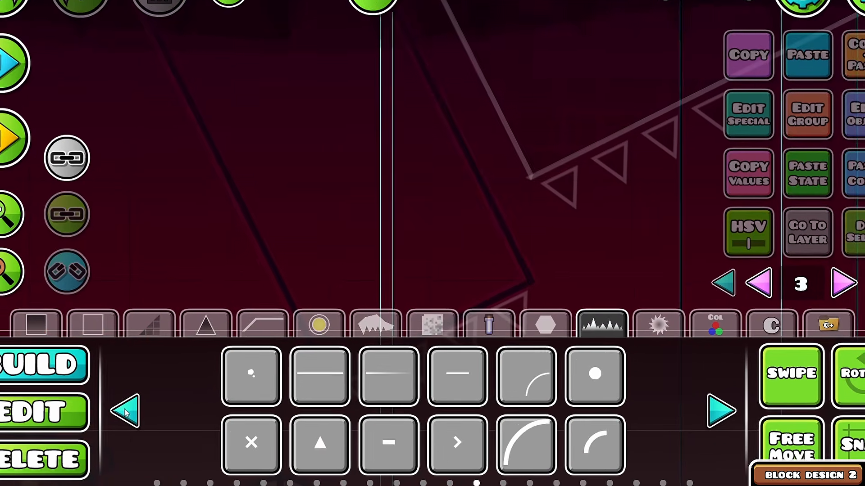
click(152, 416)
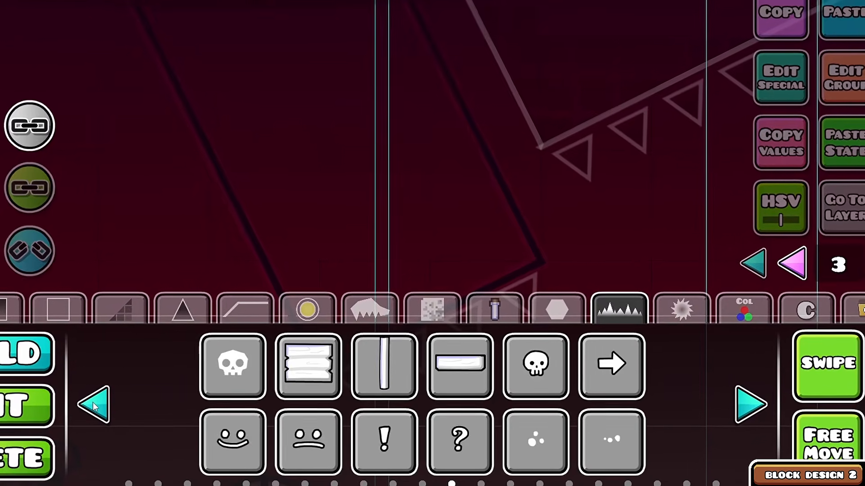
click(93, 405)
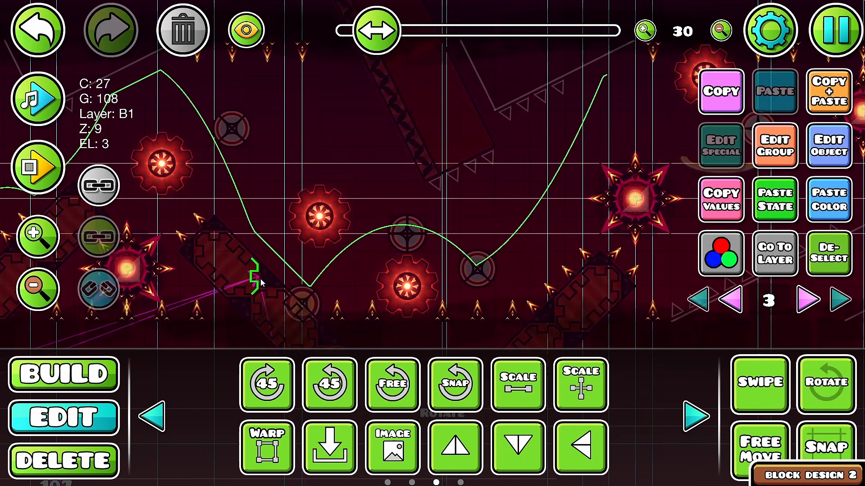
click(63, 374)
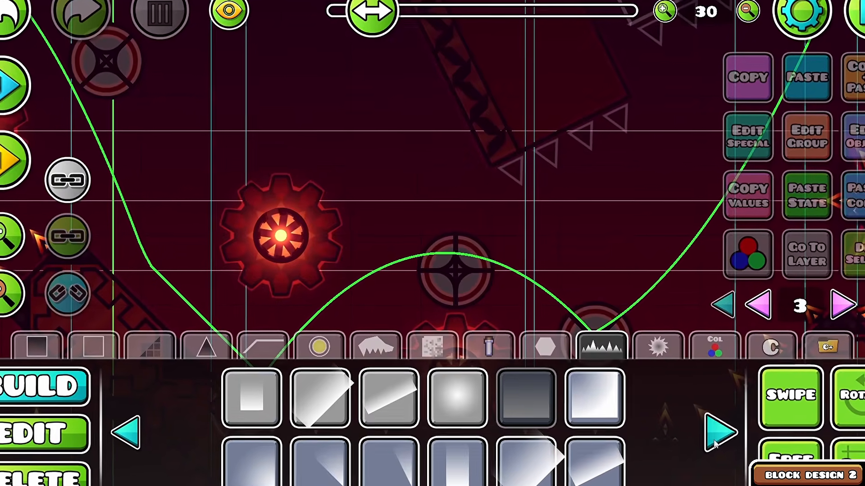
click(696, 416)
click(723, 441)
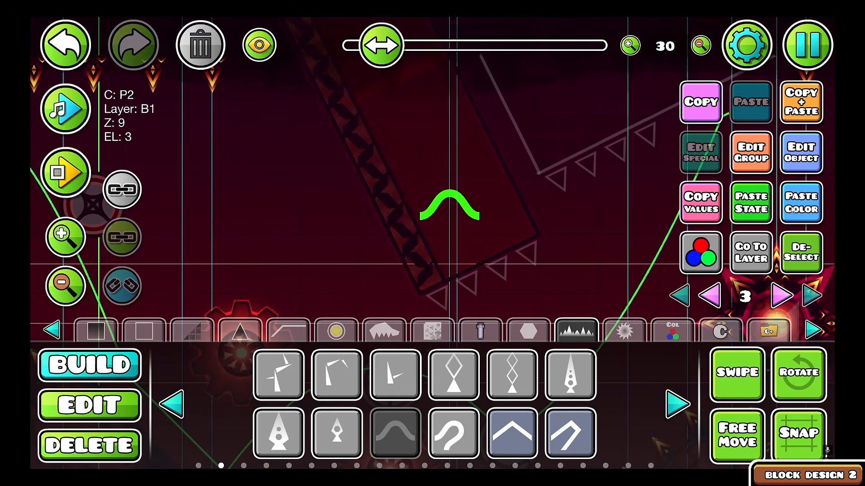
Step: Copy the middle ceiling block's outline bars above the level and rotate them upright as a template for its interior design
key(2)
key(s)
click(815, 392)
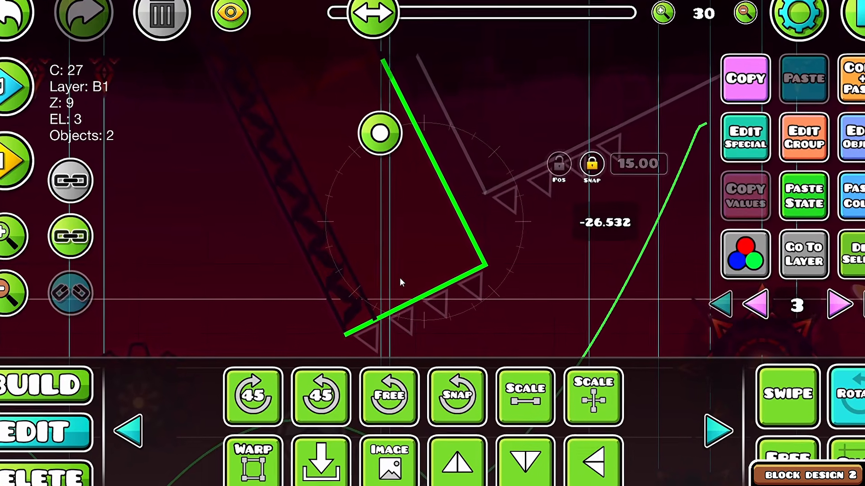
shift+click(378, 273)
shift+click(326, 279)
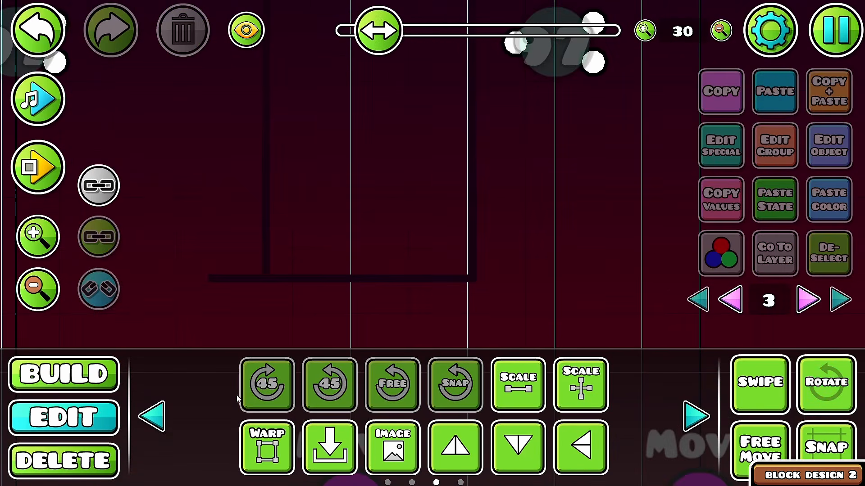
Step: Fill the upright block templates with mirrored wave rows and evenly stacked horizontal bars to form a lattice pattern
key(1)
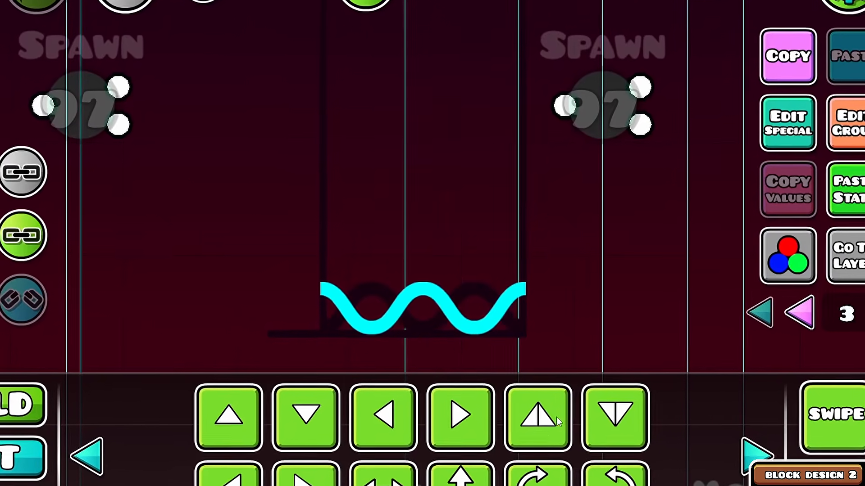
click(455, 190)
drag(394, 269, 382, 273)
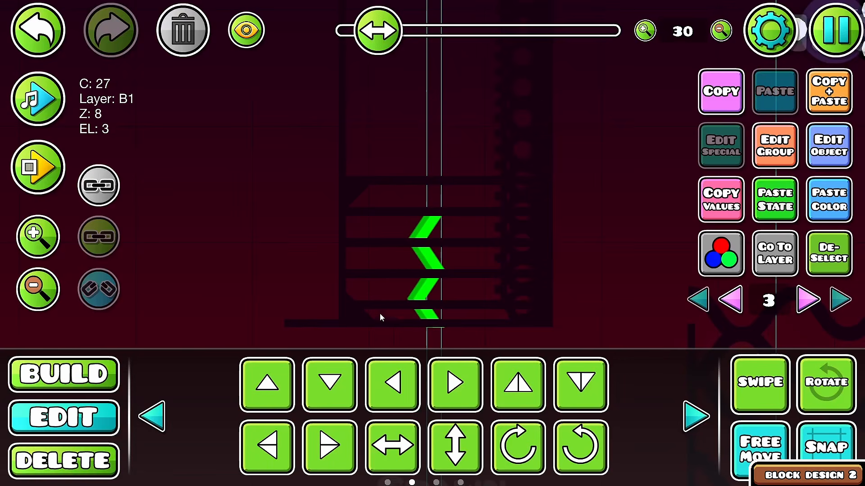
click(412, 319)
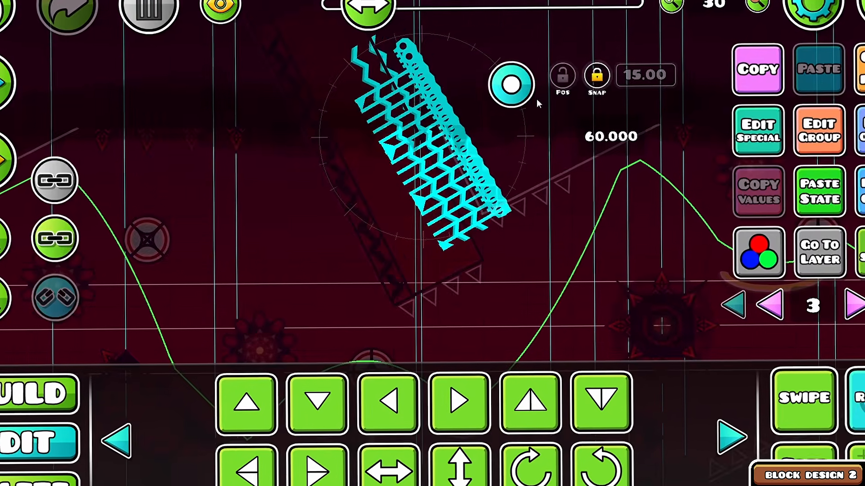
drag(536, 99, 547, 75)
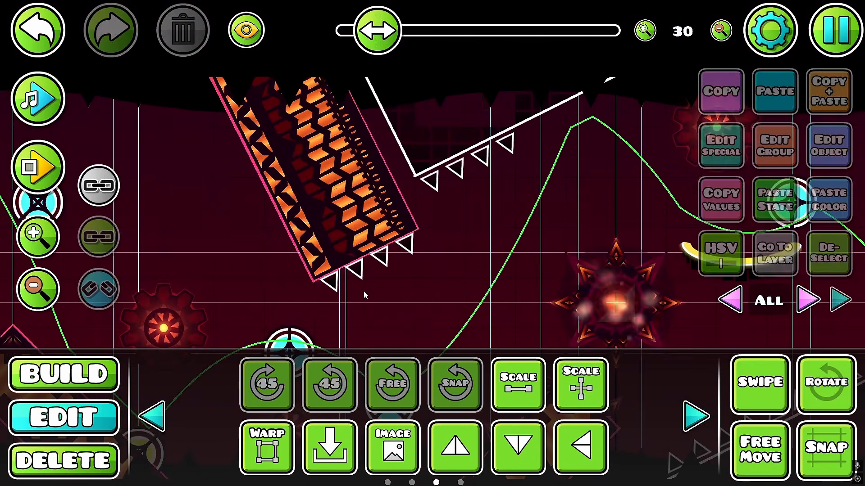
Step: Delete the leftover upright template outlines and wave lattice near the Spawn 97 triggers
click(363, 291)
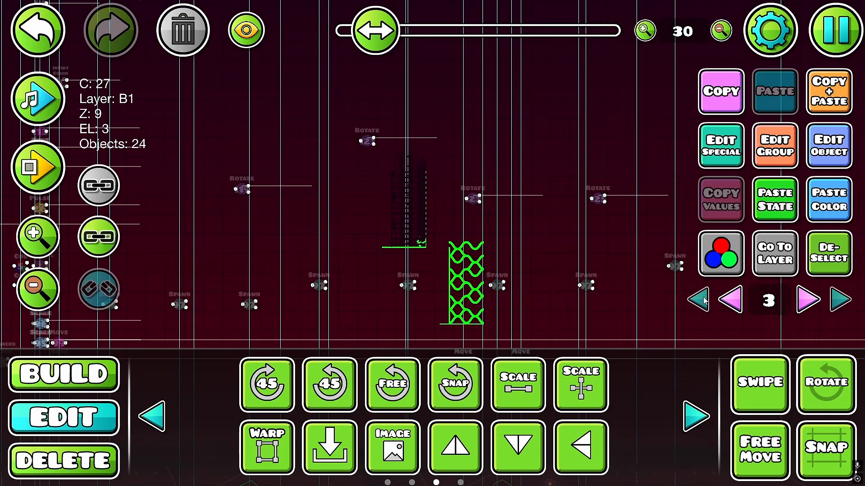
click(703, 300)
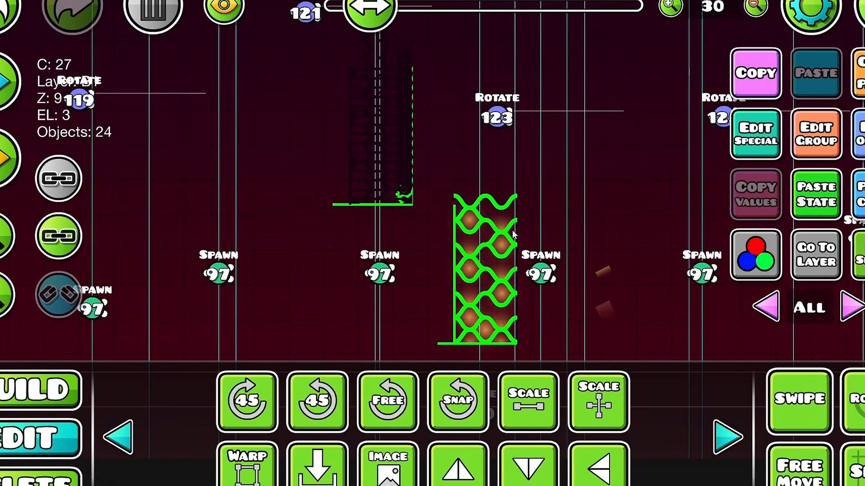
click(154, 9)
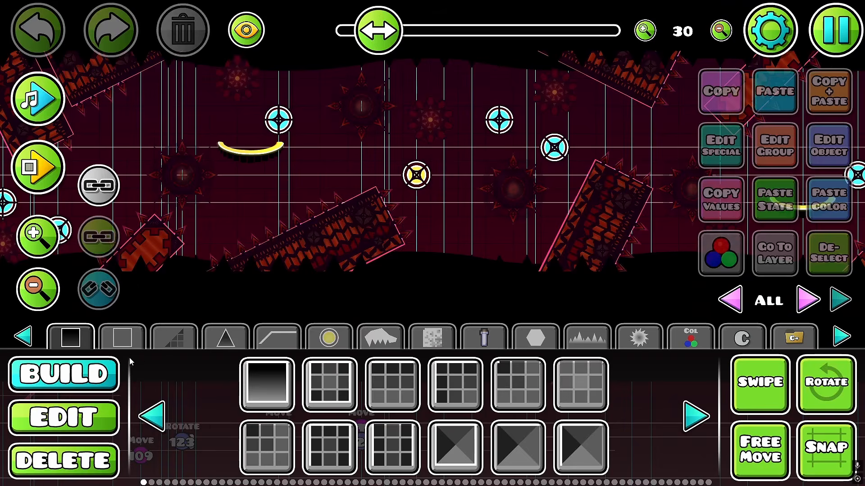
Step: Place an animated circle effect next to the first red gear saw on editor layer 3
key(2)
drag(309, 211, 525, 243)
scroll(525, 243, up, 3)
drag(222, 259, 275, 284)
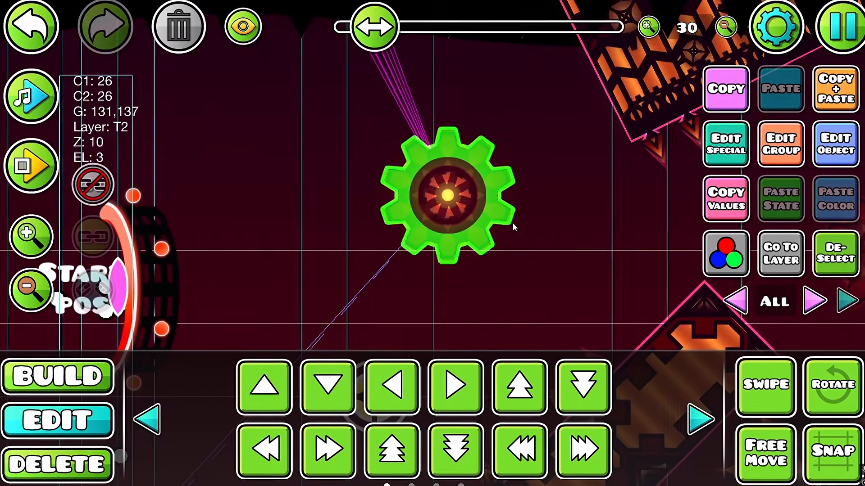
click(449, 194)
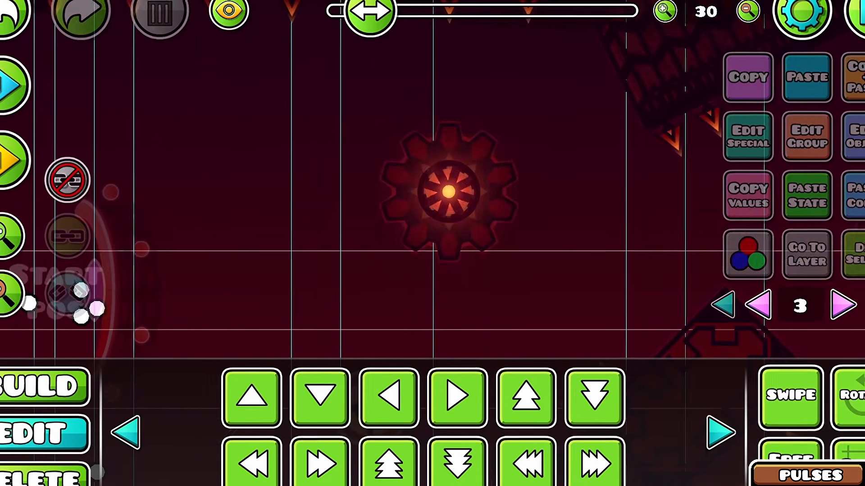
drag(500, 227, 369, 242)
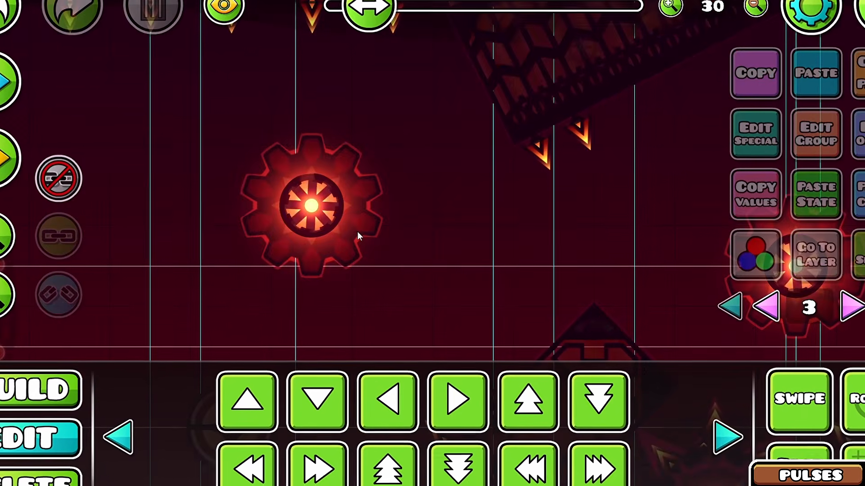
click(316, 207)
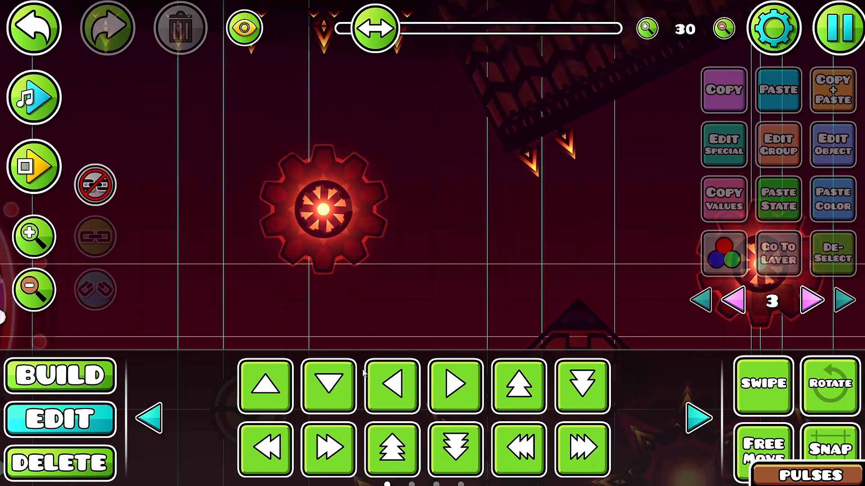
key(1)
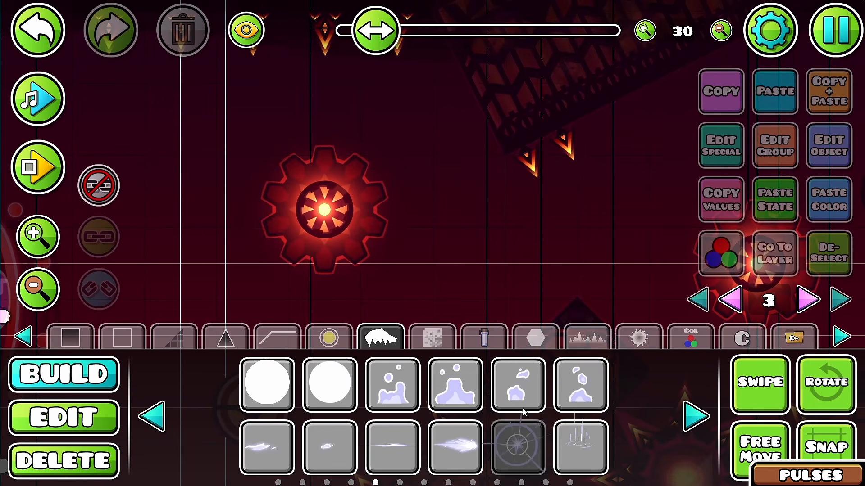
click(221, 193)
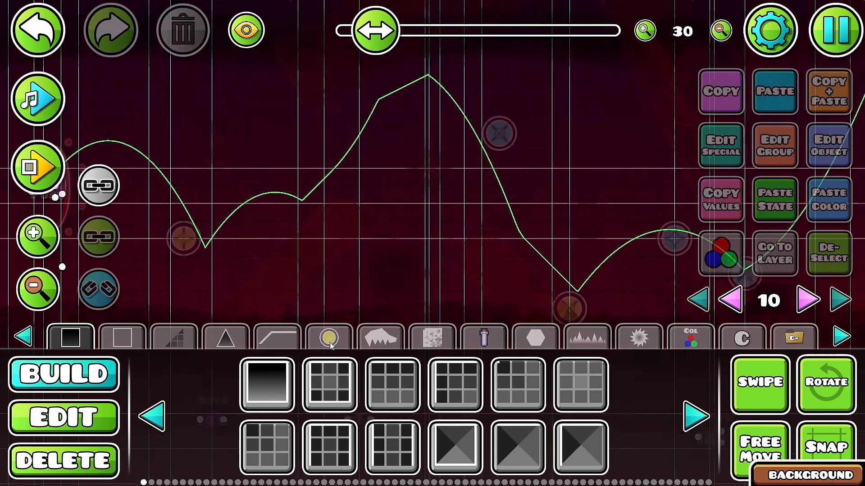
Step: Set up an Area Move trigger with length 100, offset -110, MoveX and MoveY variation 10 and Bounce In Out easing
click(142, 411)
click(112, 433)
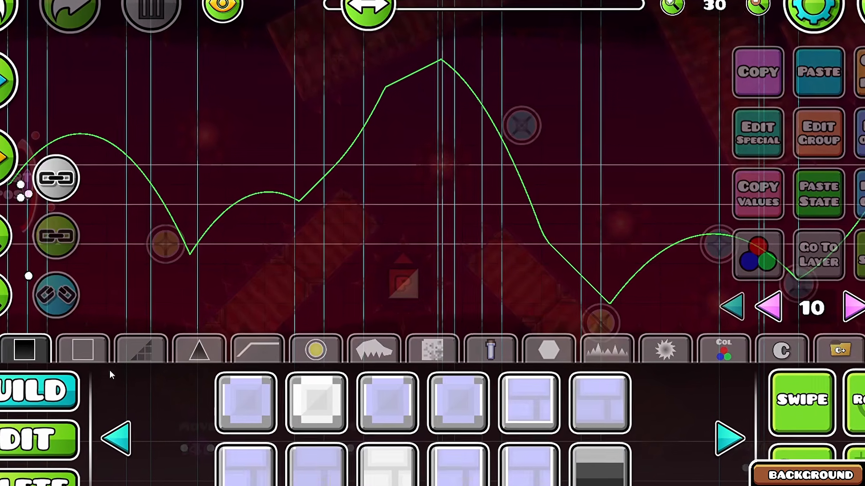
click(150, 347)
click(713, 433)
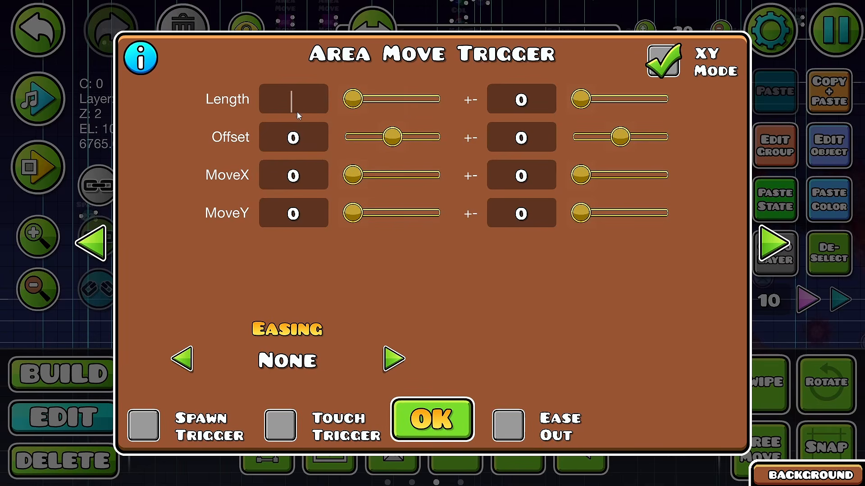
text(100)
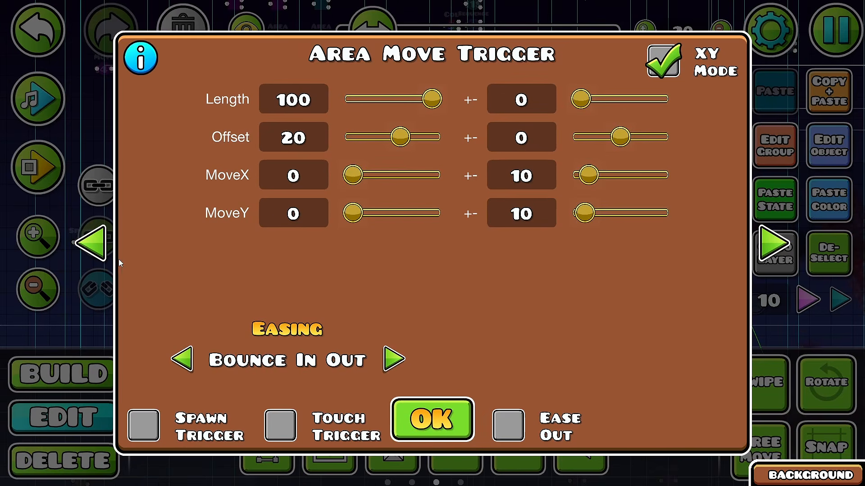
click(302, 137)
key(BackSpace)
key(BackSpace)
text(-110)
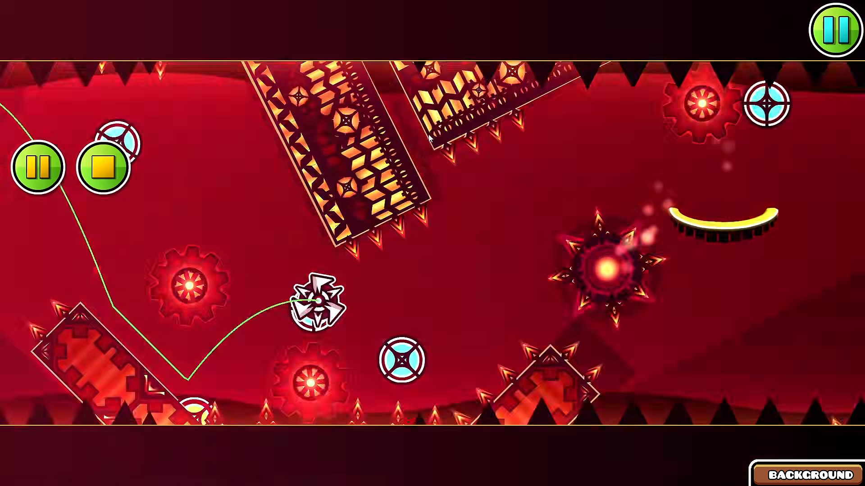
Step: Playtest the section to check the background area movement and the gear saw rings
click(428, 134)
click(428, 134)
click(428, 134)
click(428, 134)
click(428, 134)
click(428, 134)
click(428, 135)
click(428, 134)
click(428, 134)
click(429, 135)
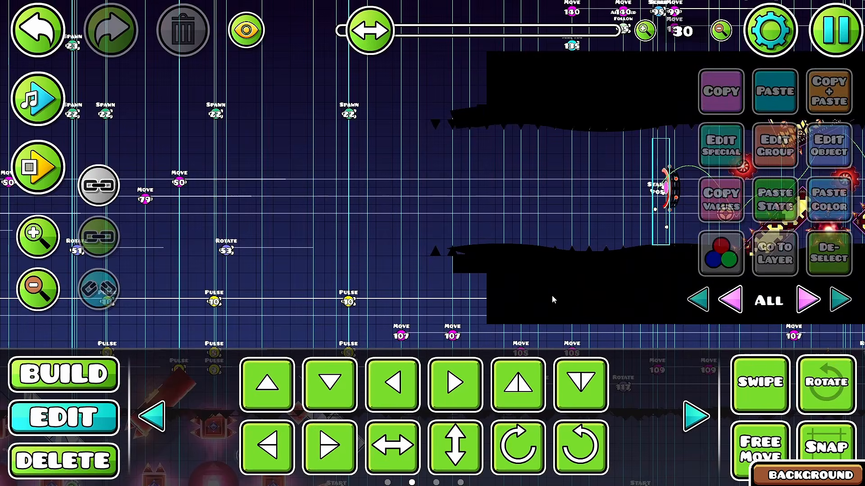
Step: Set MoveX of the first Area Move trigger on editor layer 10 to 50
scroll(425, 102, up, 3)
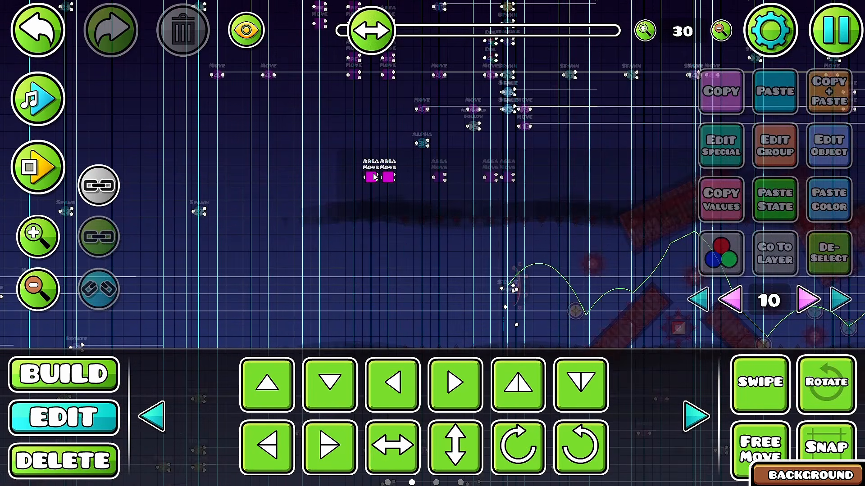
double_click(373, 172)
click(315, 177)
key(BackSpace)
key(BackSpace)
text(50)
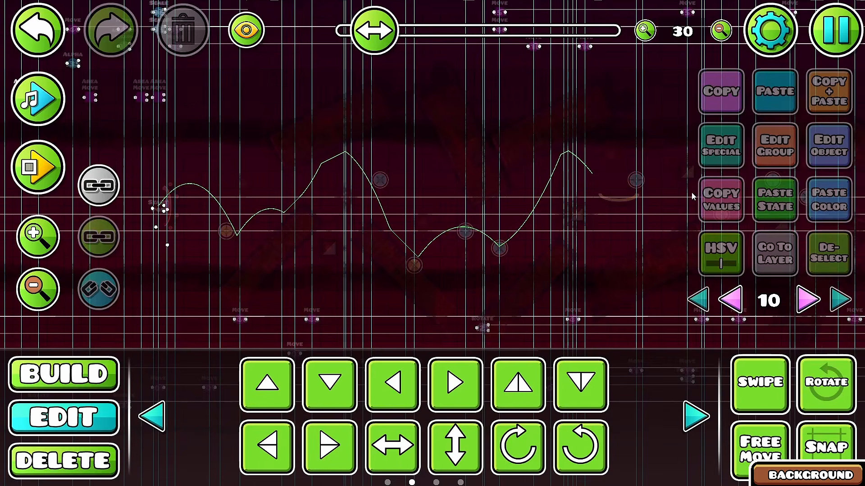
Step: Look through the objects for background decoration on editor layer 10 and playtest the section past the yellow gravity pad
scroll(181, 186, up, 4)
click(424, 315)
drag(454, 295, 414, 230)
drag(361, 279, 394, 300)
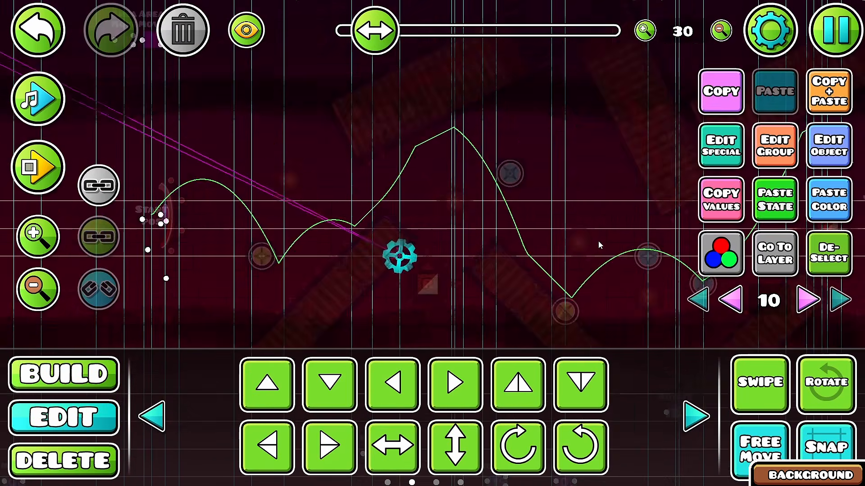
click(336, 228)
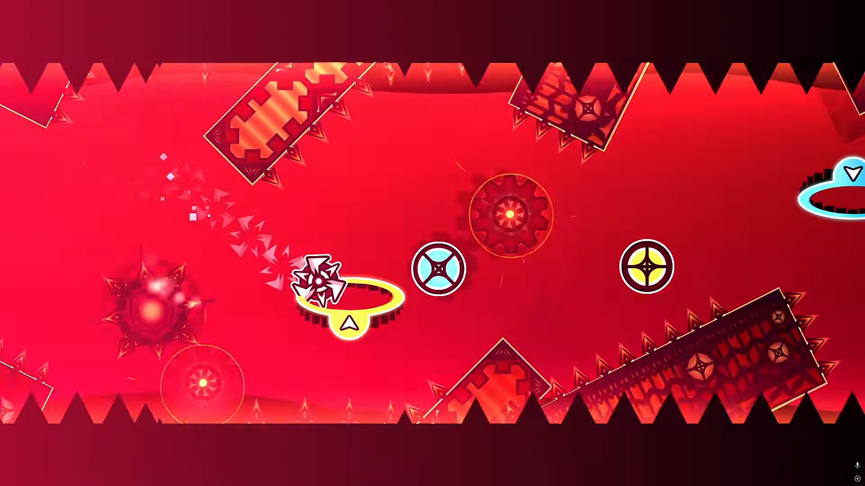
key(Escape)
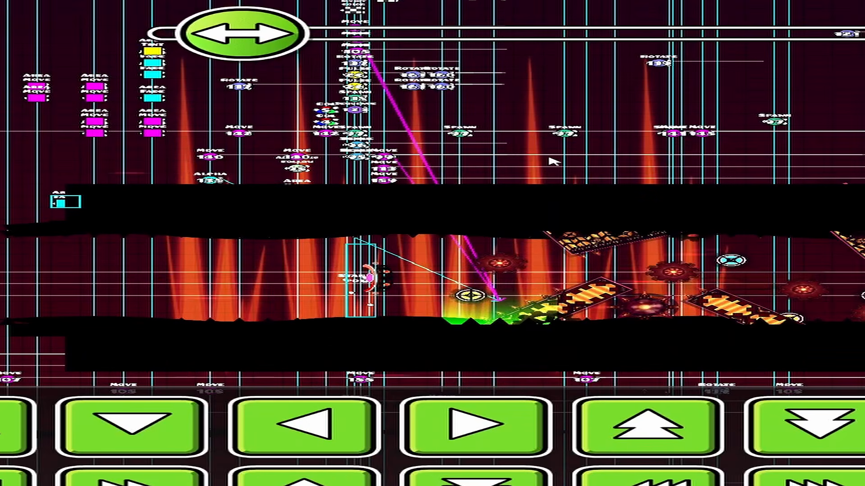
Step: Check the linked background pieces around the first slanted floor block and clear the selection
click(556, 299)
drag(491, 271, 353, 255)
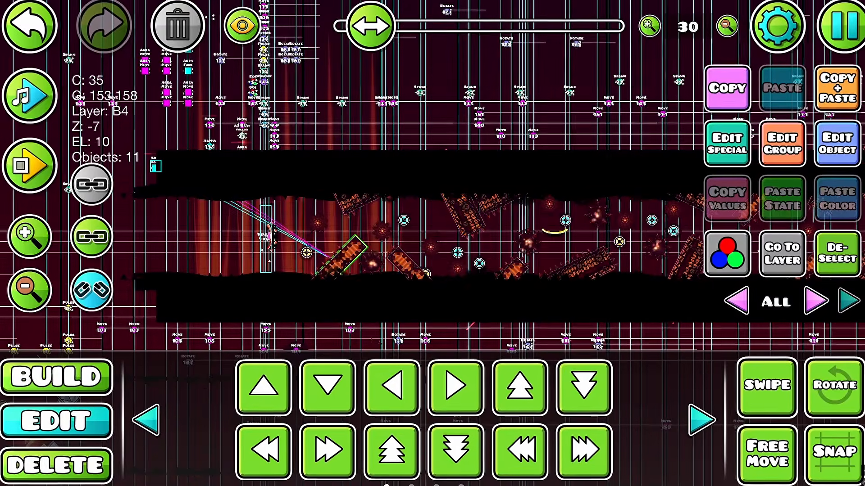
key(alt+d)
drag(532, 270, 415, 270)
scroll(251, 248, up, 4)
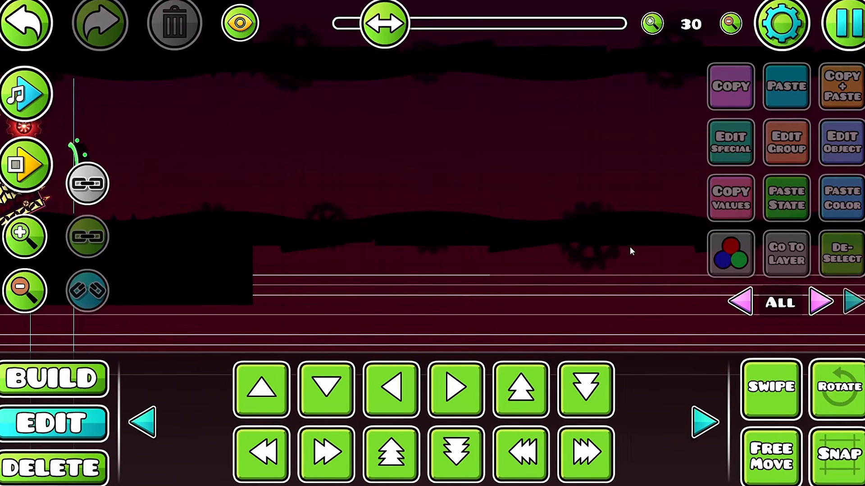
Step: Examine the gear backdrop on editor layer 17 and the light shafts around the section's start position
click(594, 236)
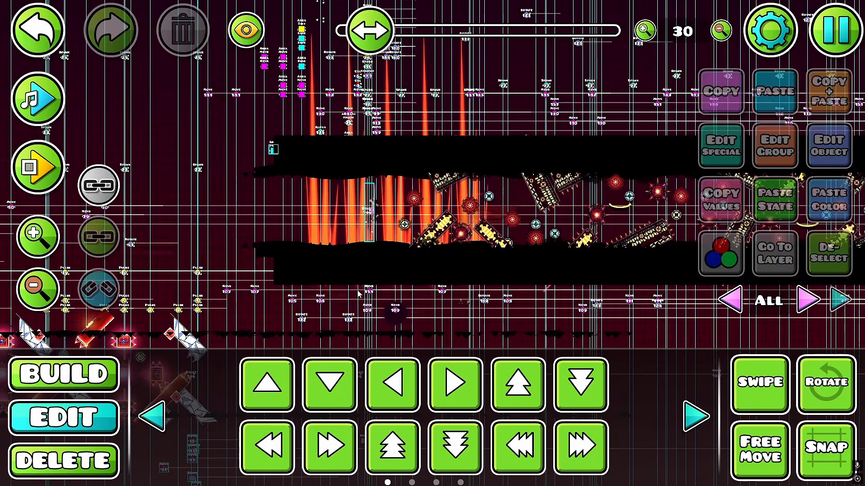
drag(358, 294, 440, 295)
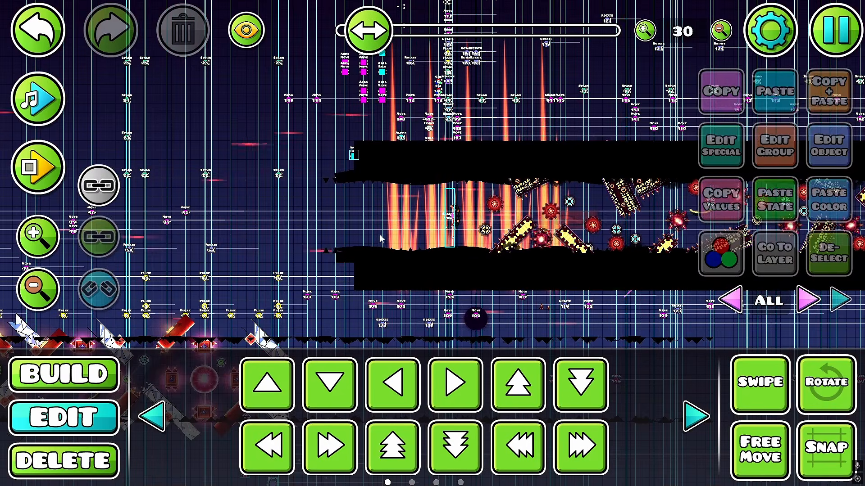
scroll(381, 228, up, 5)
drag(498, 226, 307, 253)
key(Delete)
scroll(414, 260, down, 1)
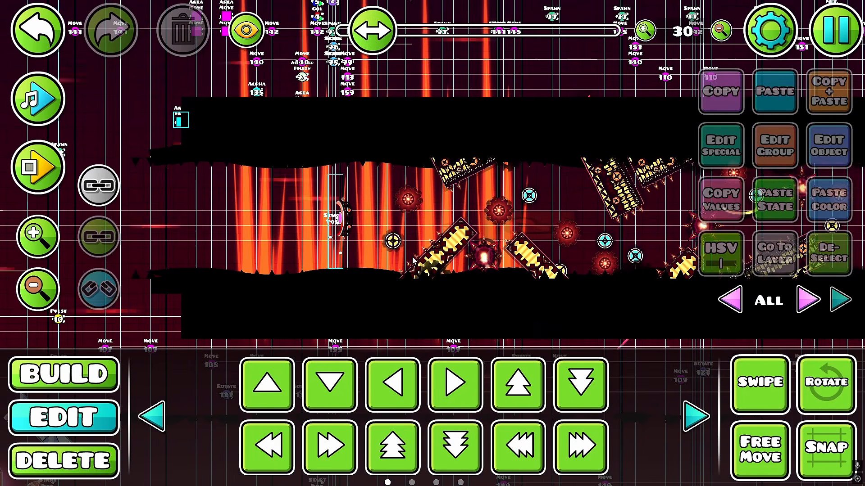